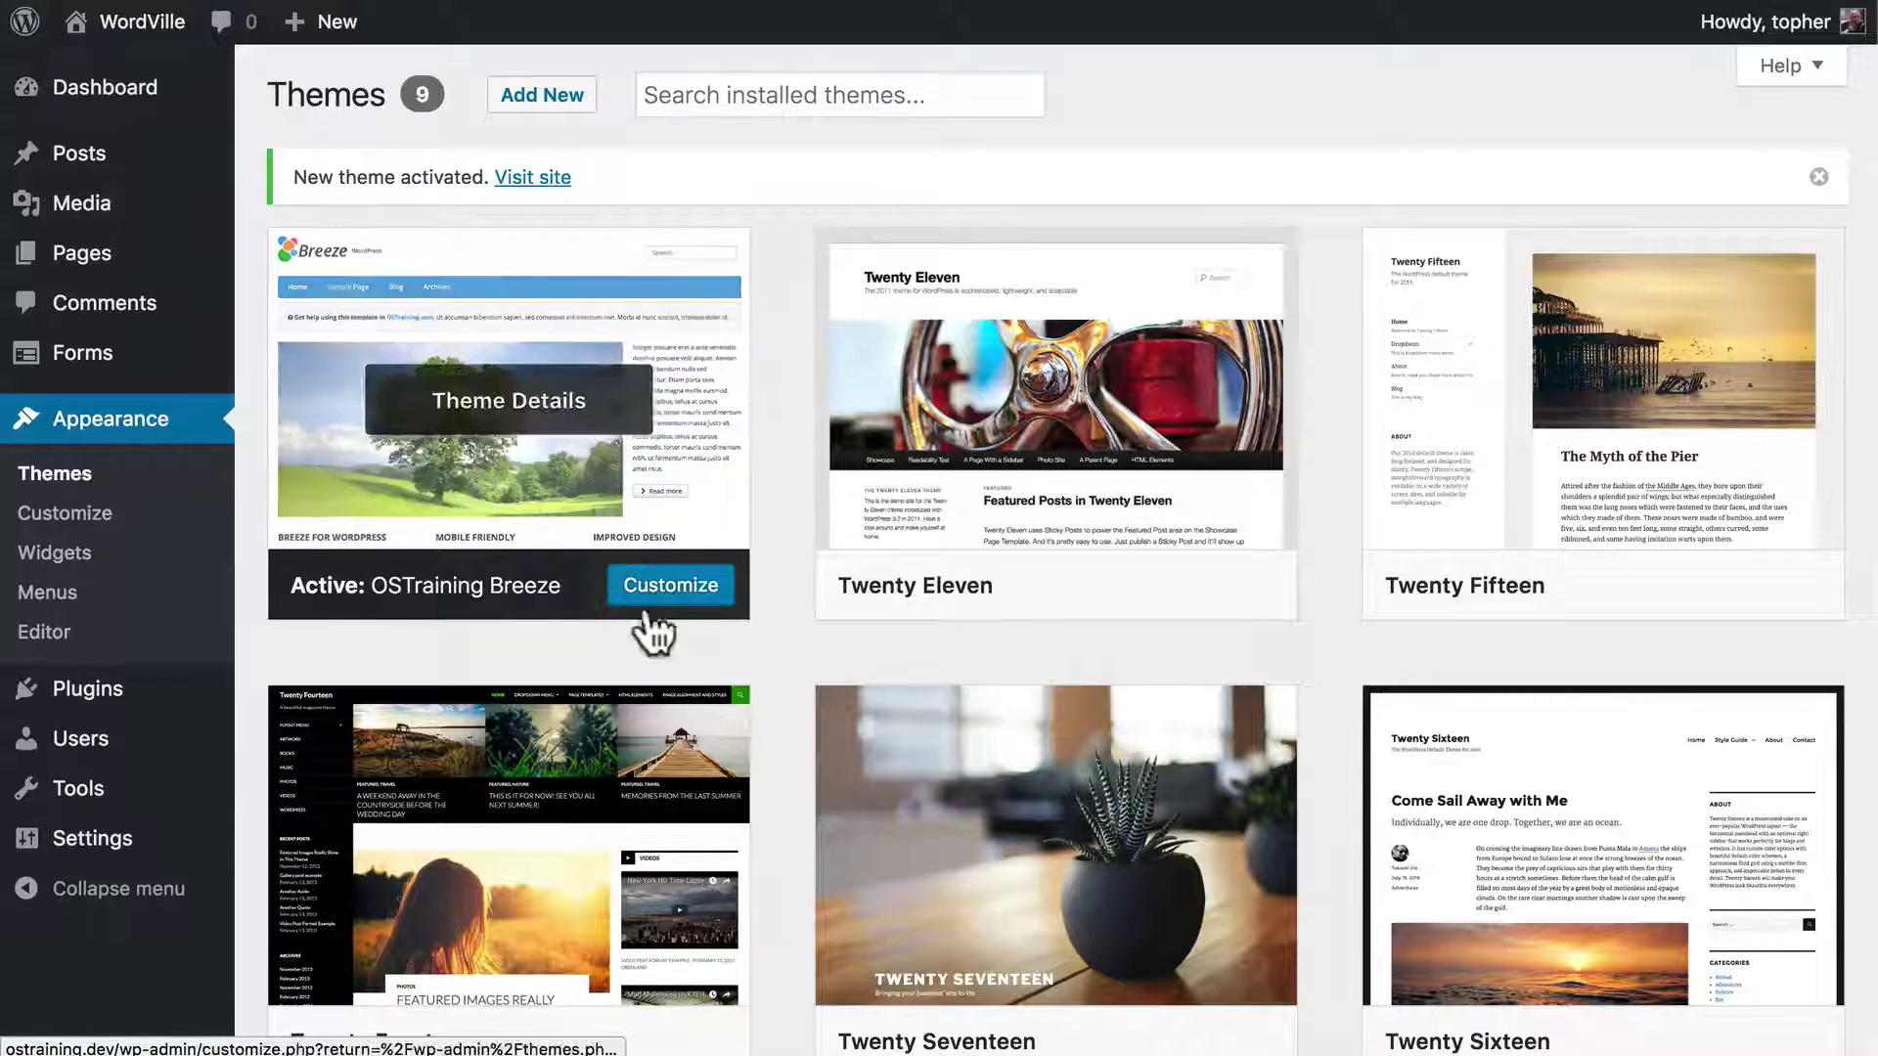
- Scroll through the installed themes on the Appearance > Themes screen
{"action": "scroll", "coordinate": [1091, 626], "scroll_direction": "down", "scroll_amount": 10}
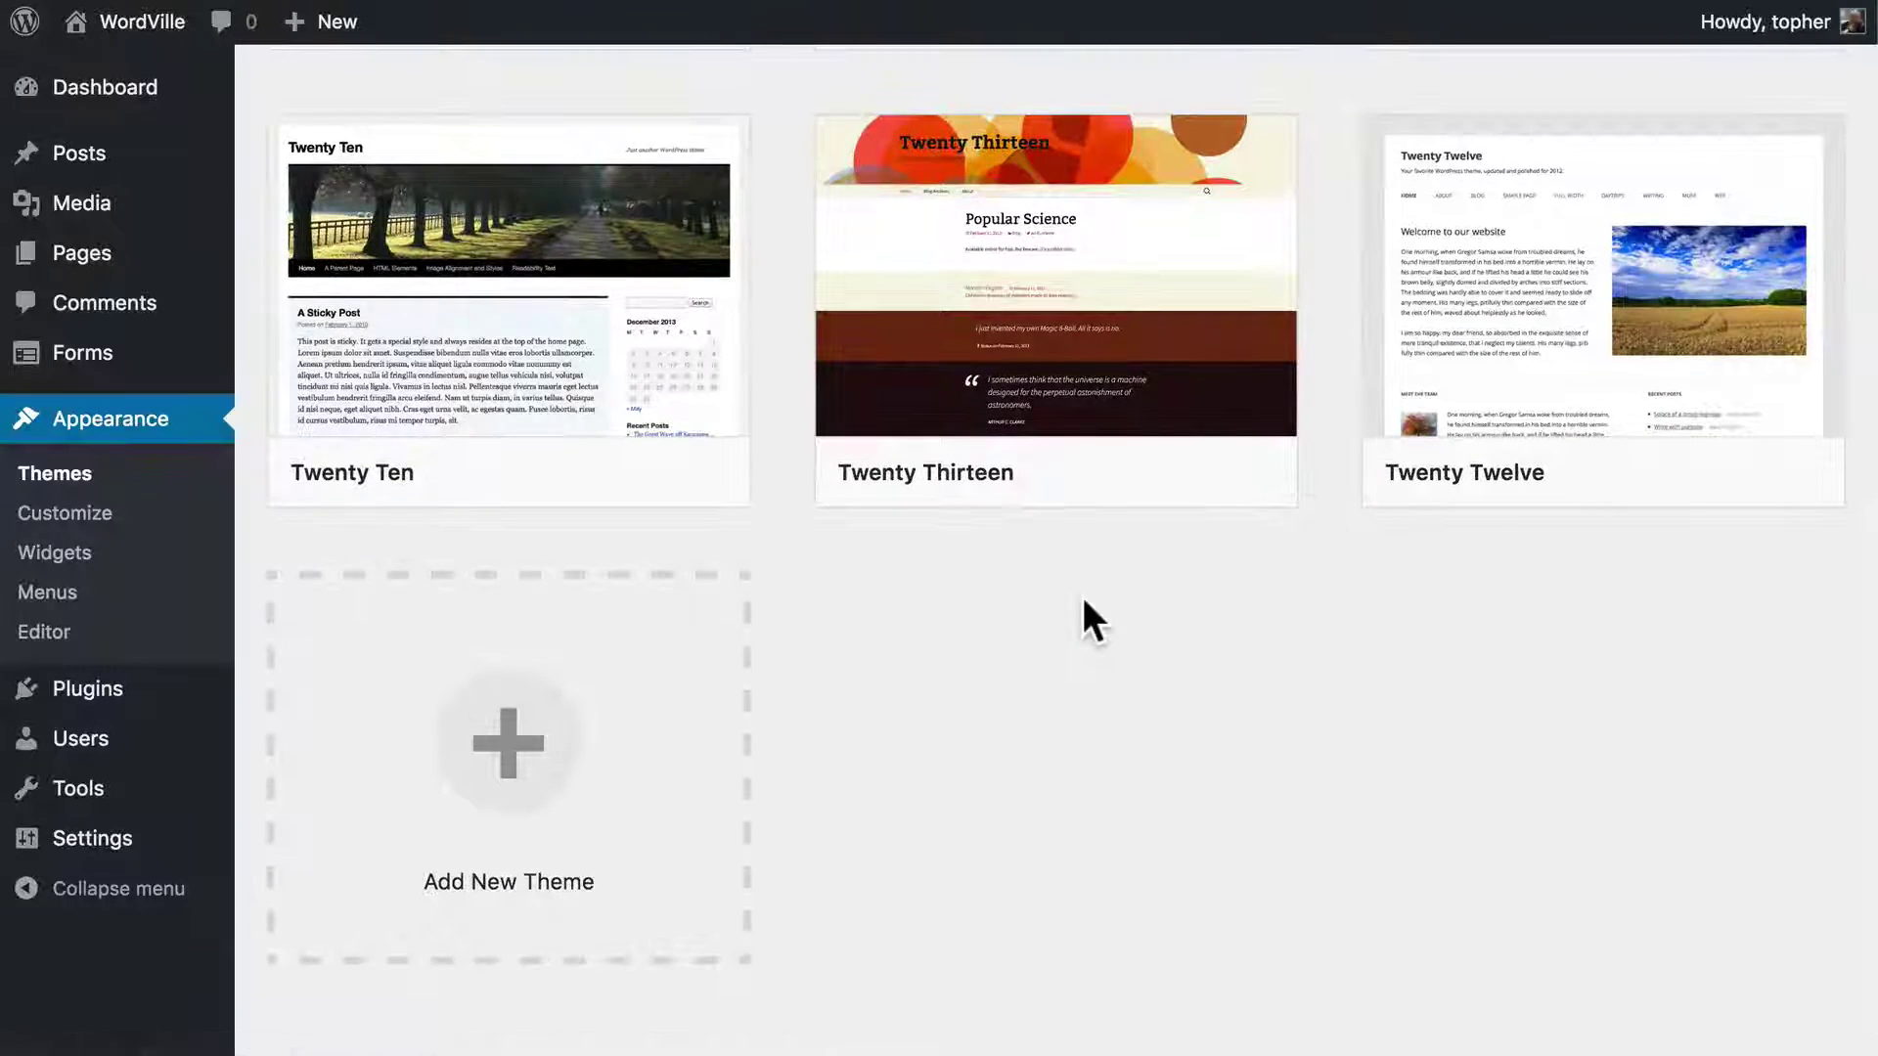
{"action": "scroll", "coordinate": [1083, 600], "scroll_direction": "up", "scroll_amount": 1}
{"action": "scroll", "coordinate": [1084, 602], "scroll_direction": "up", "scroll_amount": 10}
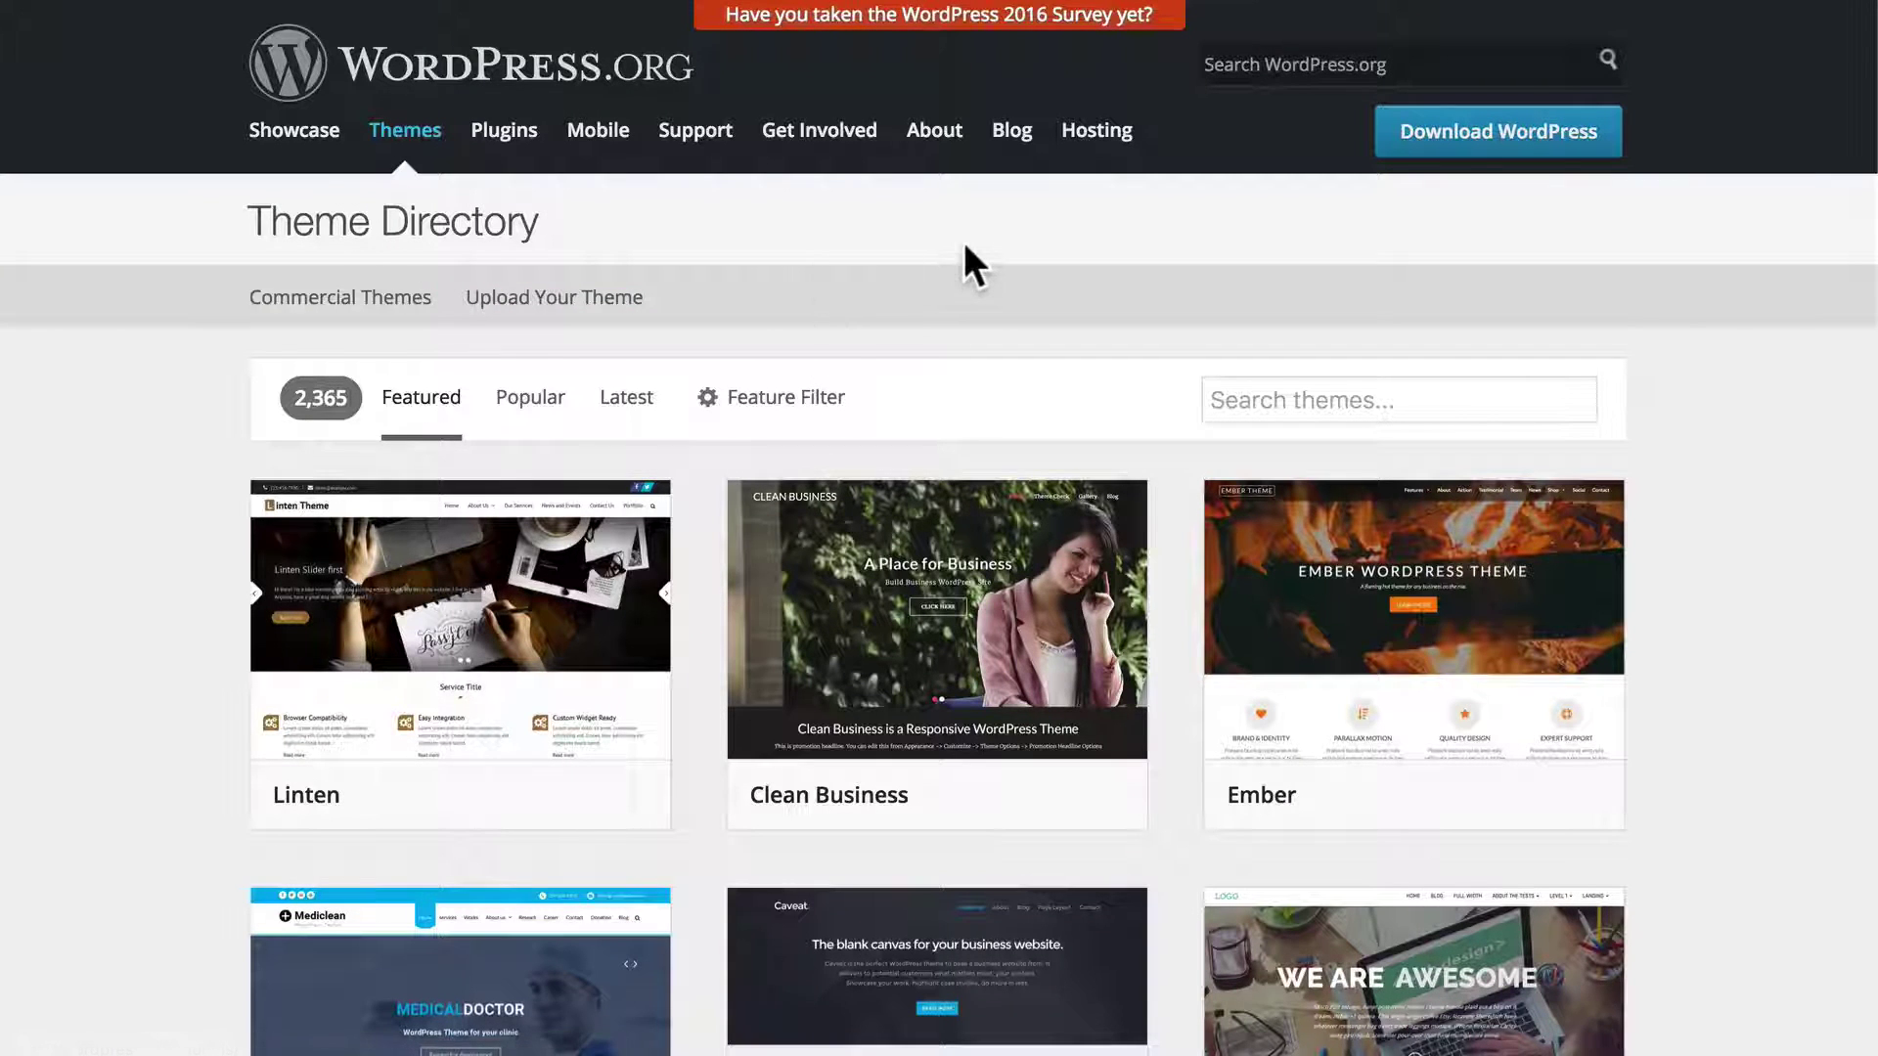
- Switch the Theme Directory to the Latest listing, then back to Featured
{"action": "scroll", "coordinate": [964, 260], "scroll_direction": "down", "scroll_amount": 1}
{"action": "left_click", "coordinate": [624, 310]}
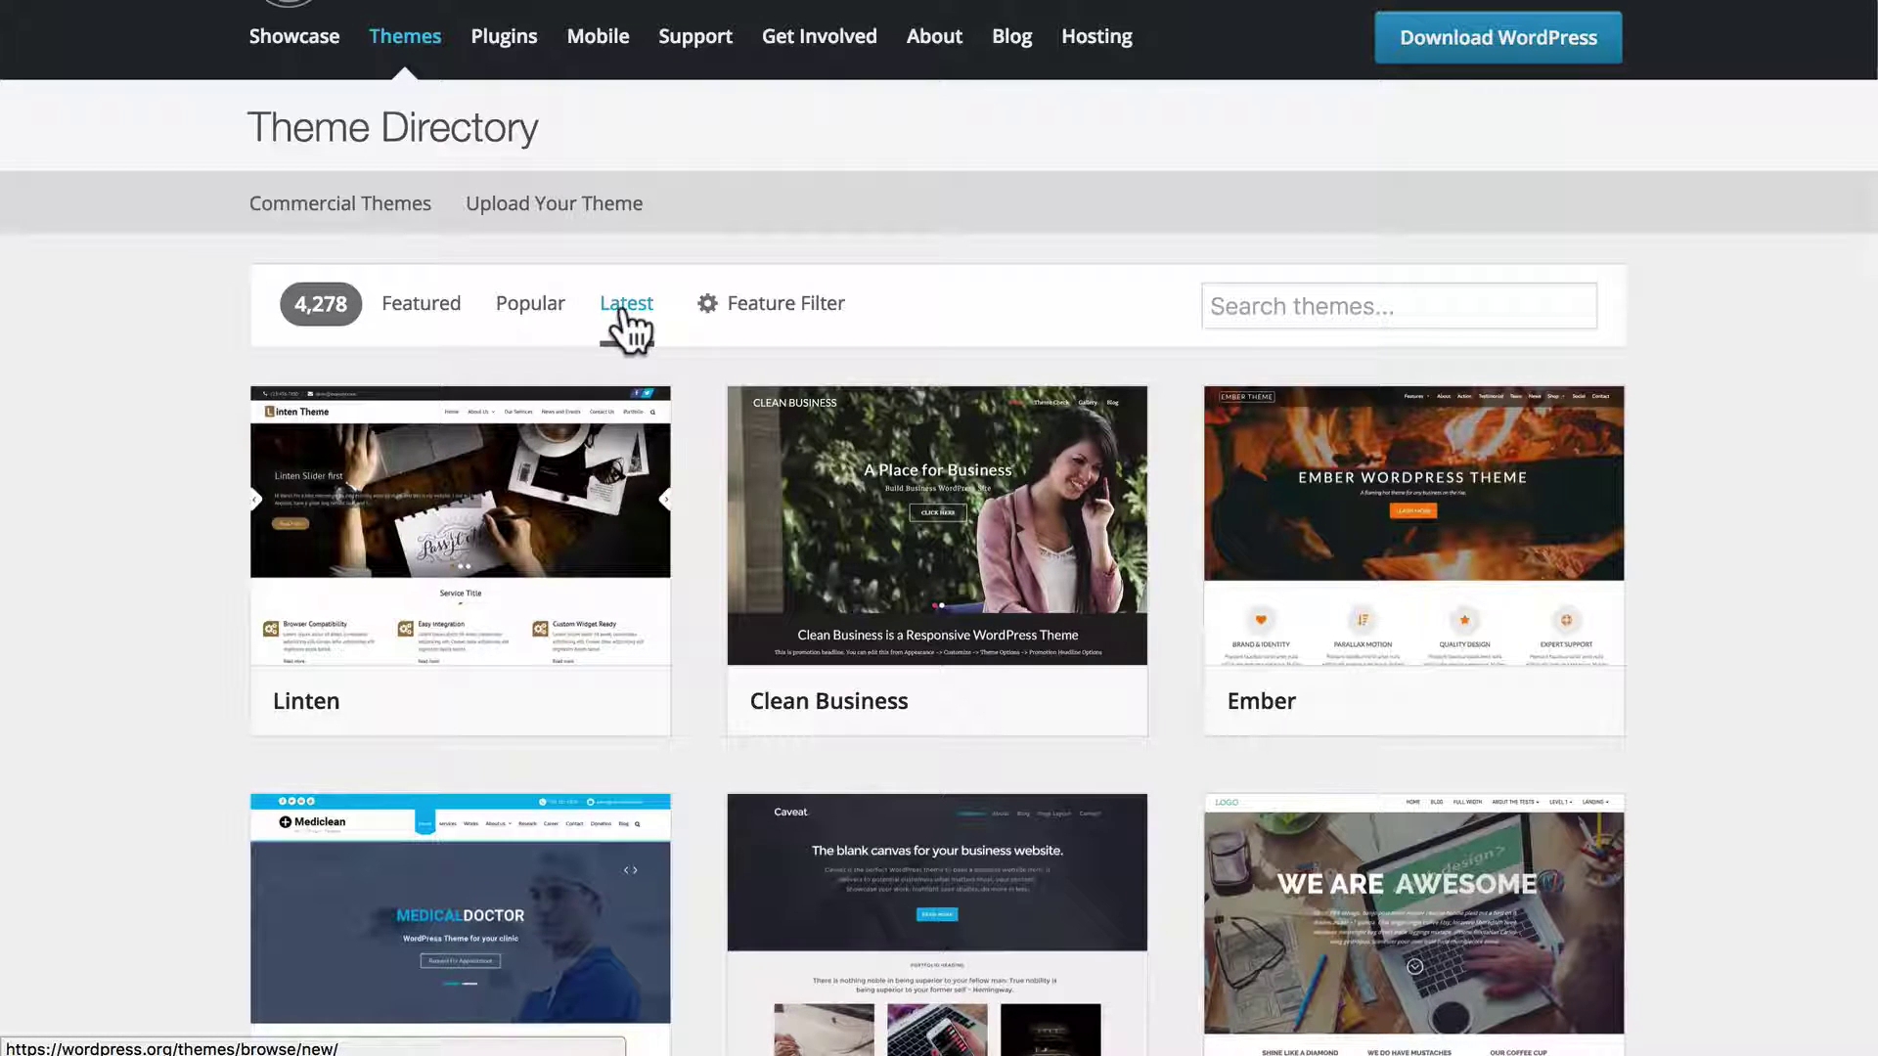
{"action": "left_click", "coordinate": [424, 313]}
- Scroll through the grid of featured themes
{"action": "scroll", "coordinate": [1029, 235], "scroll_direction": "down", "scroll_amount": 8}
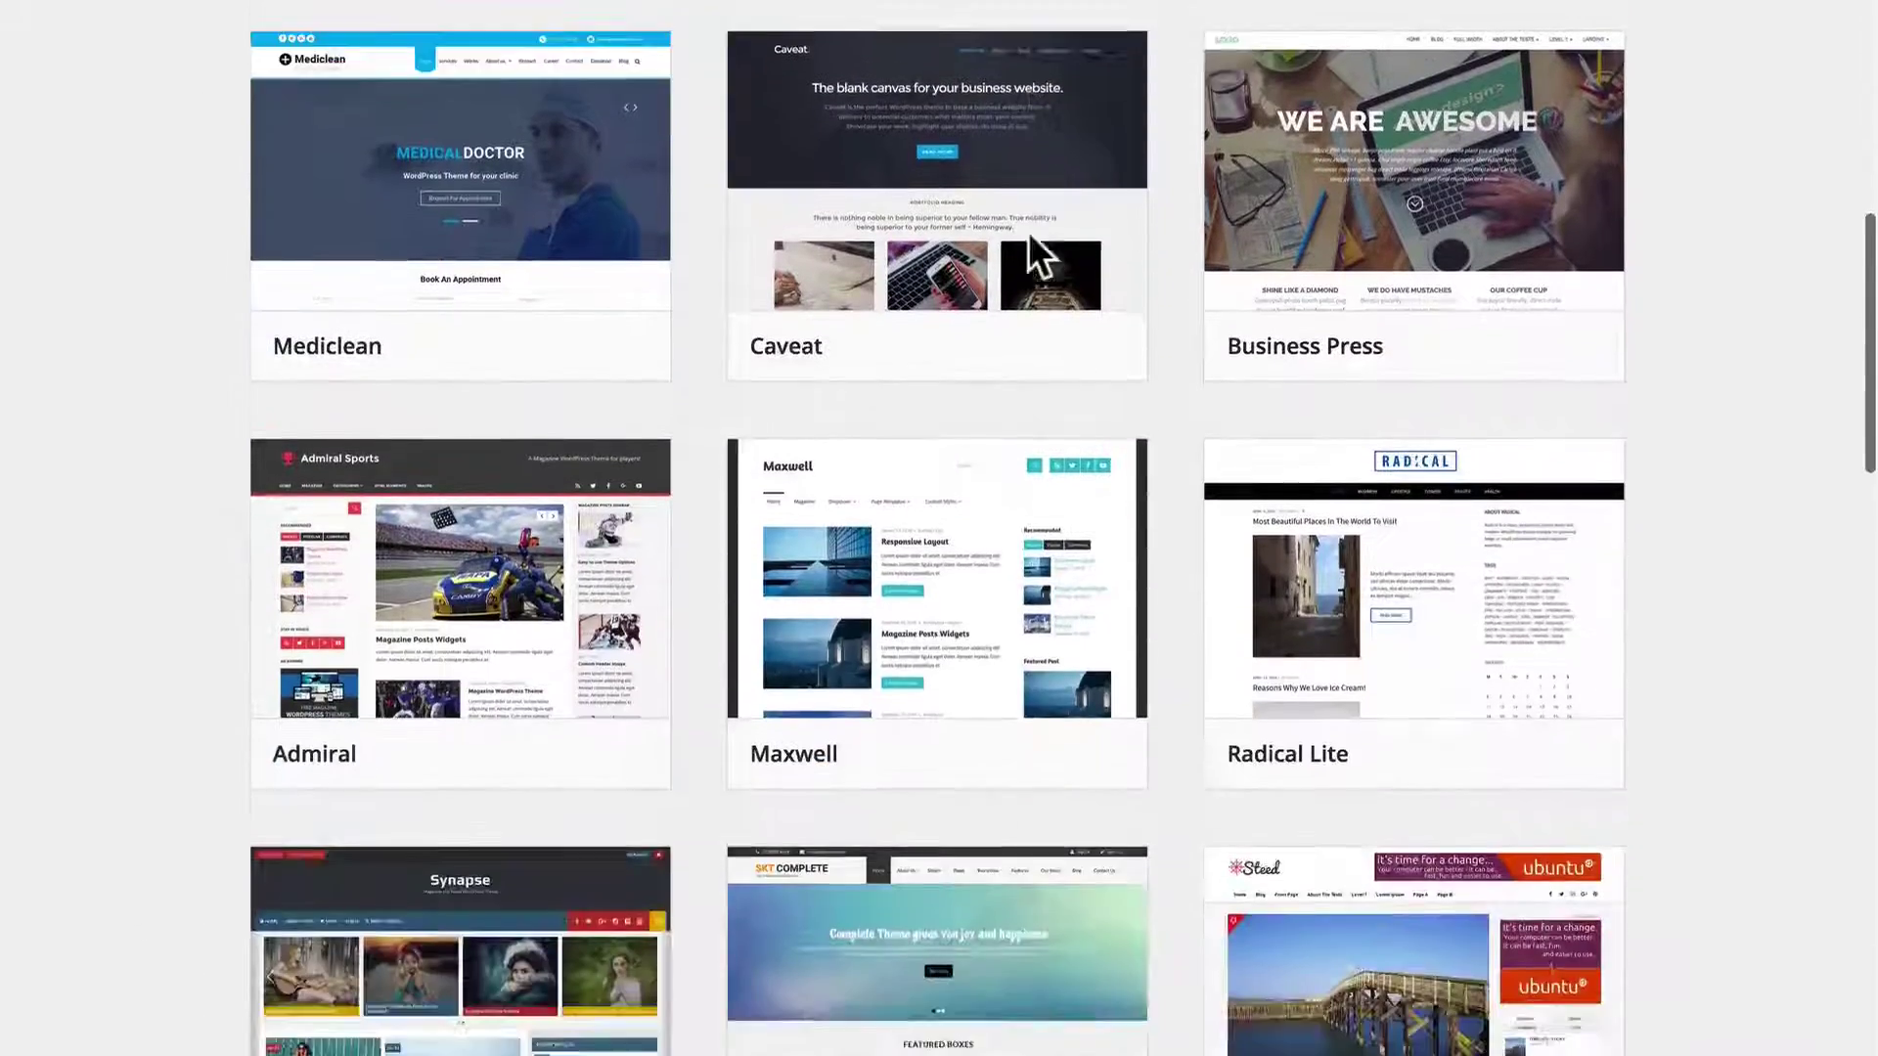
{"action": "scroll", "coordinate": [1029, 232], "scroll_direction": "down", "scroll_amount": 13}
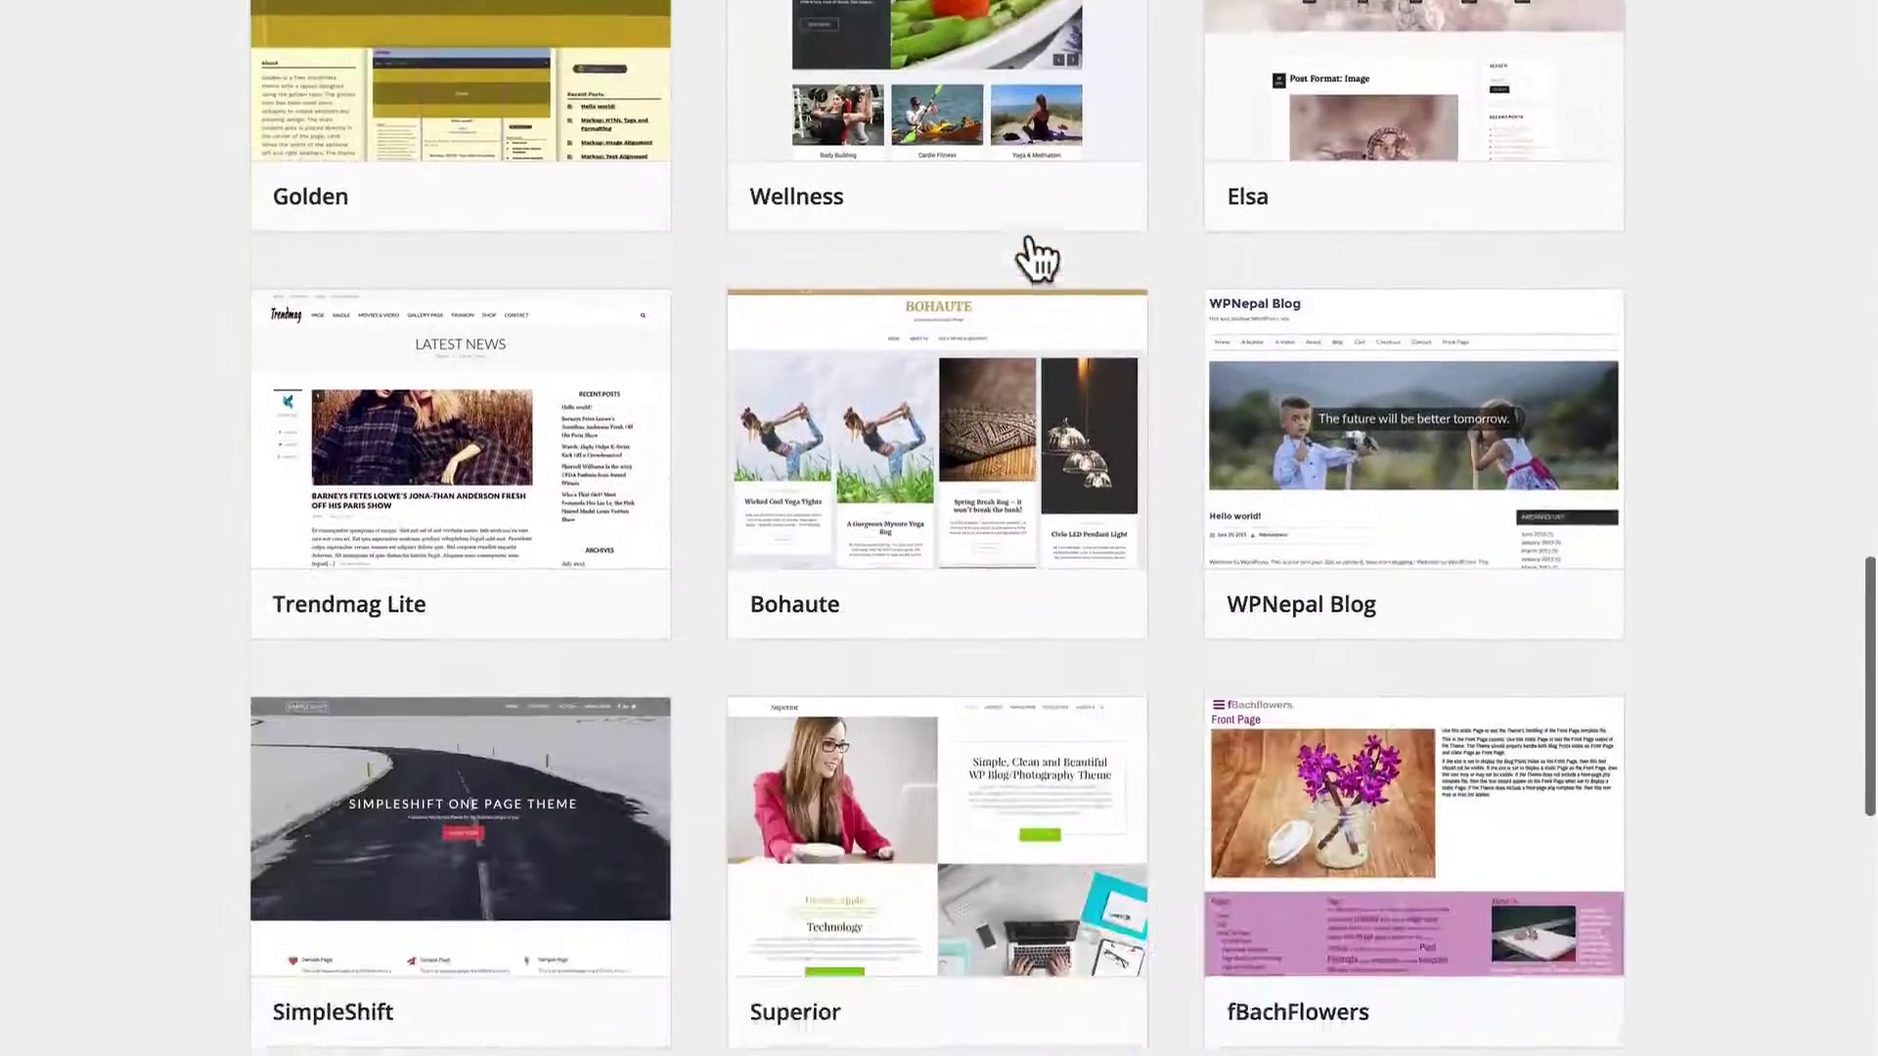
{"action": "scroll", "coordinate": [1039, 258], "scroll_direction": "down", "scroll_amount": 6}
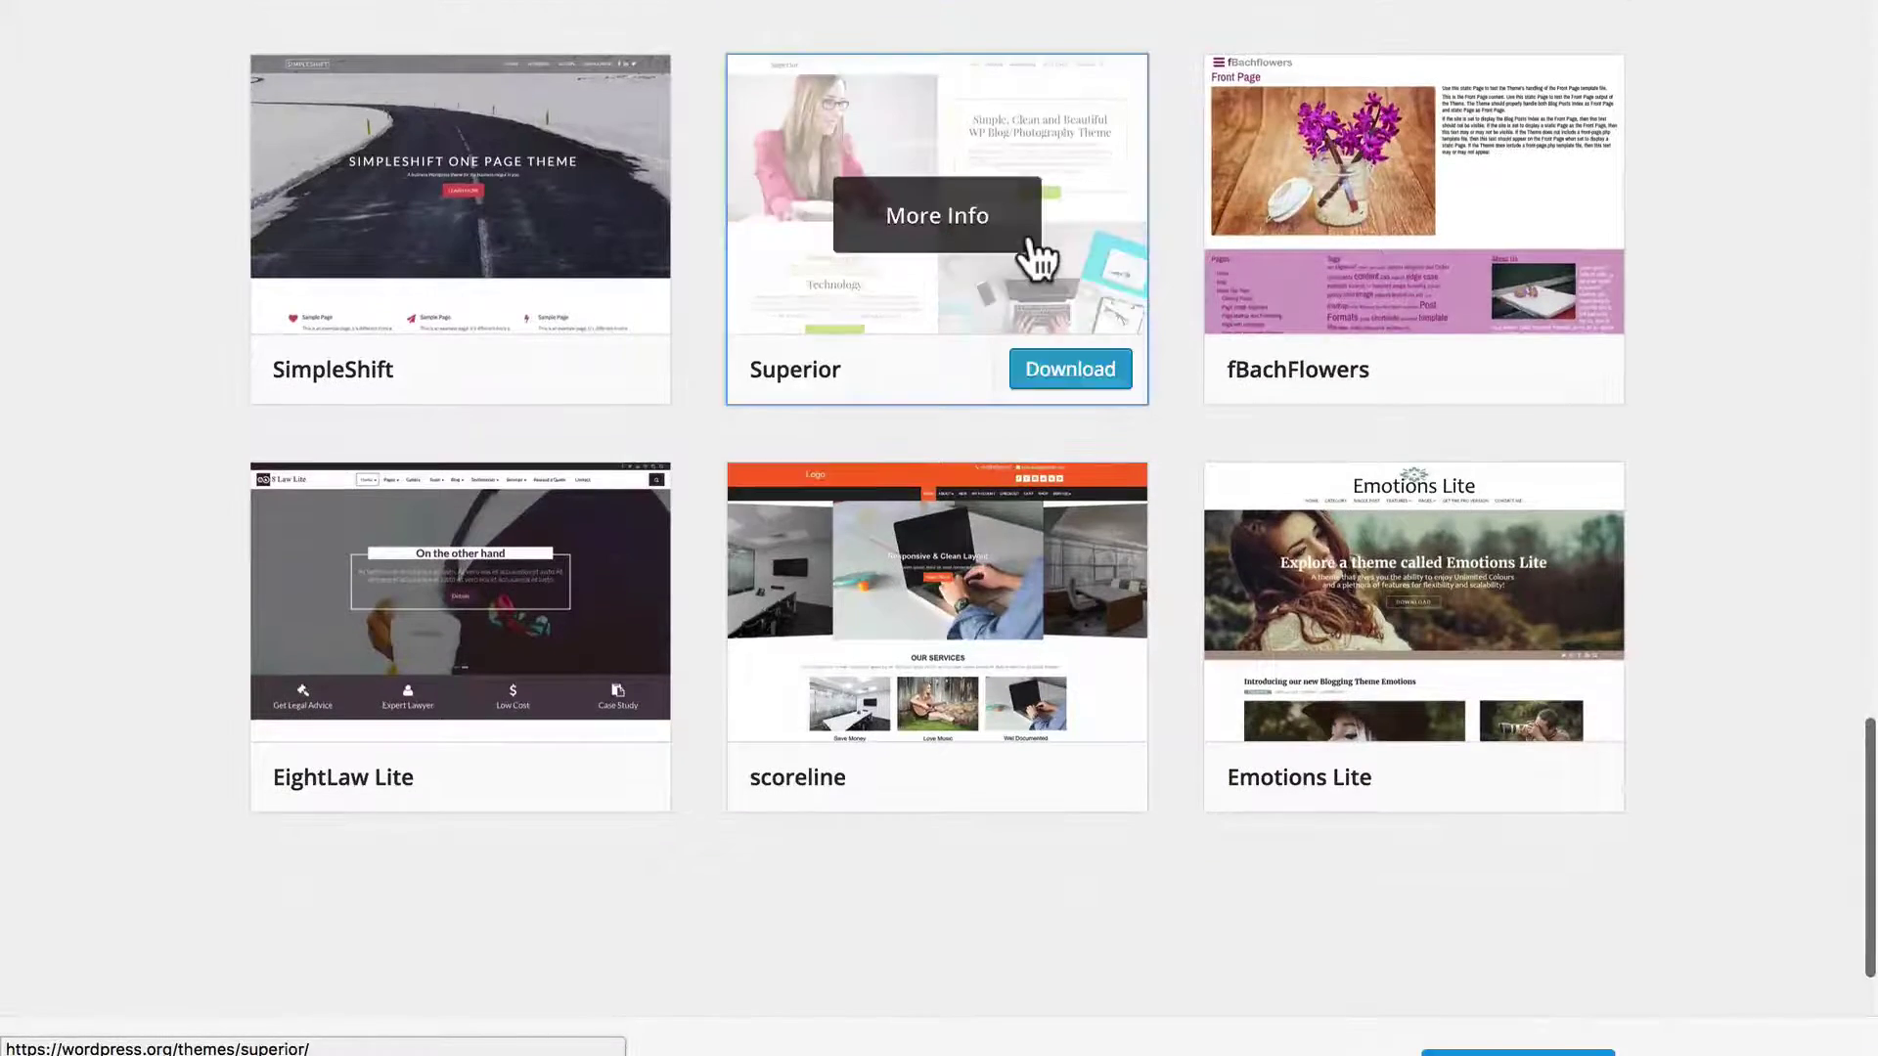
{"action": "scroll", "coordinate": [1039, 257], "scroll_direction": "up", "scroll_amount": 7}
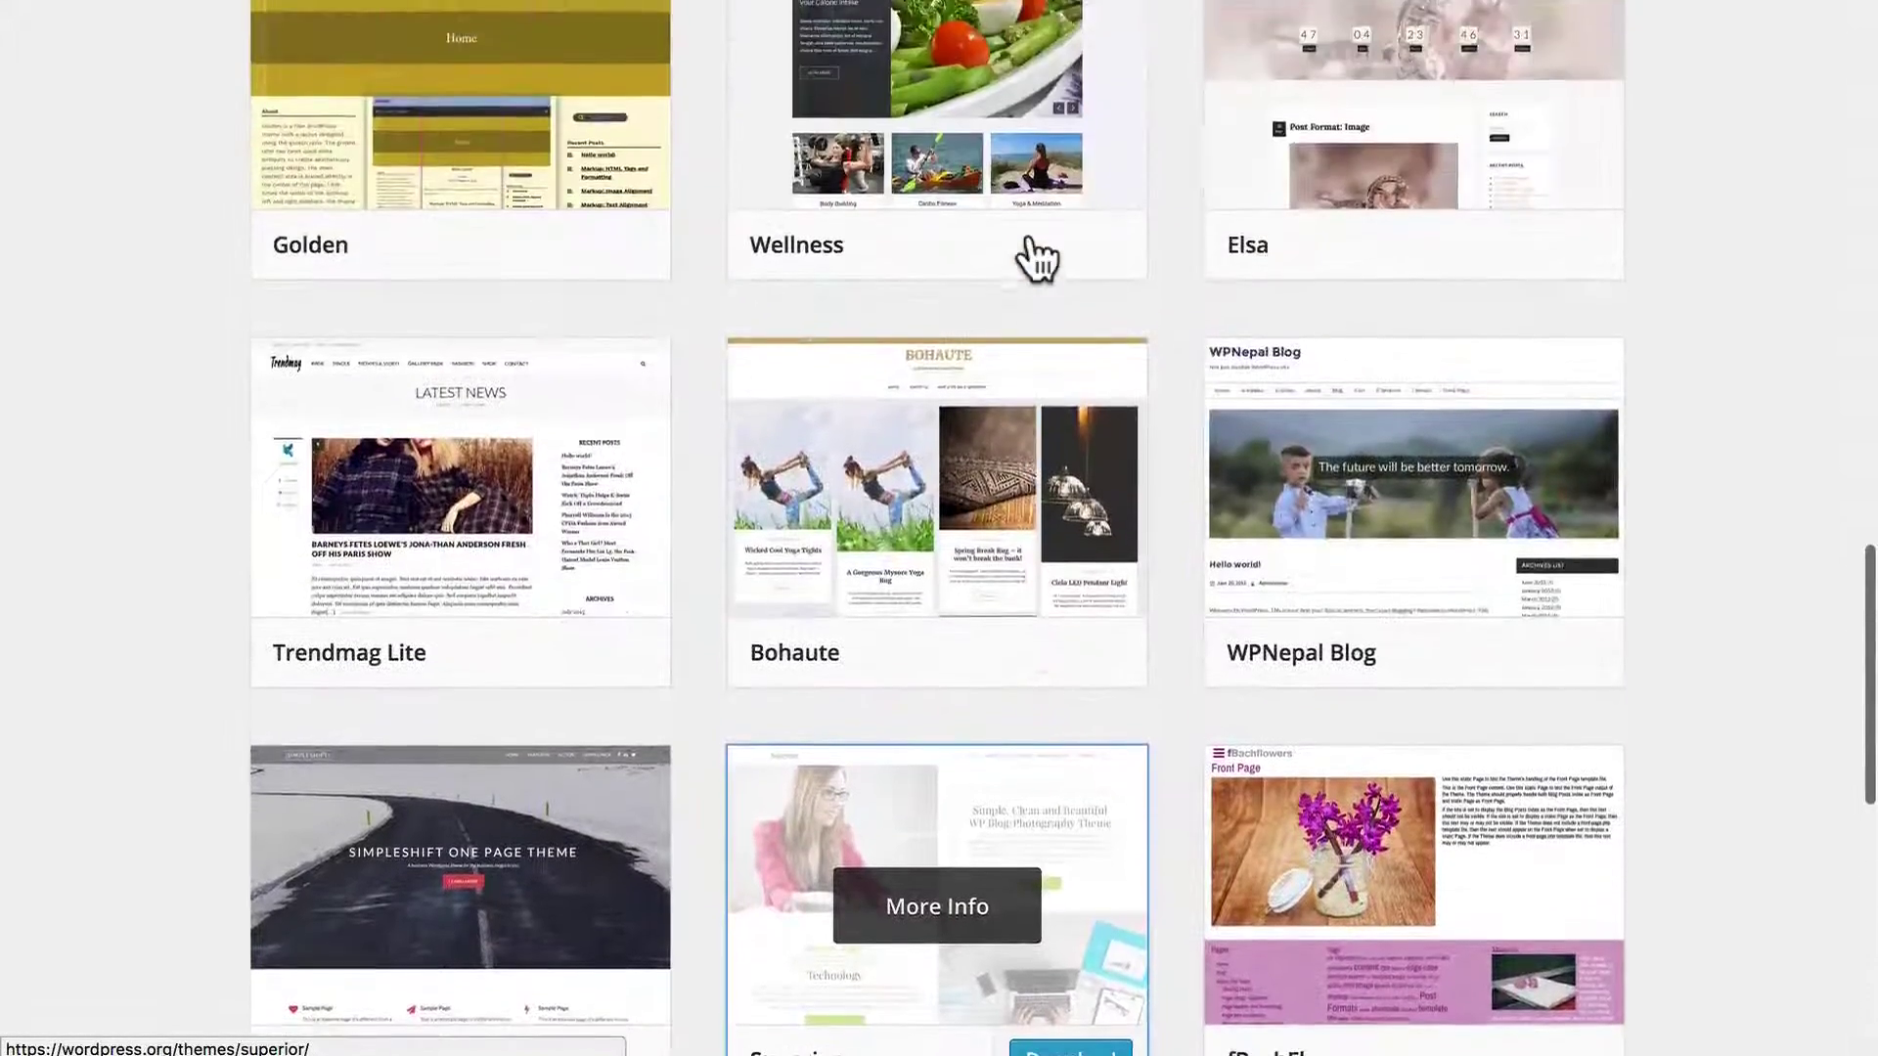
{"action": "scroll", "coordinate": [1036, 257], "scroll_direction": "up", "scroll_amount": 16}
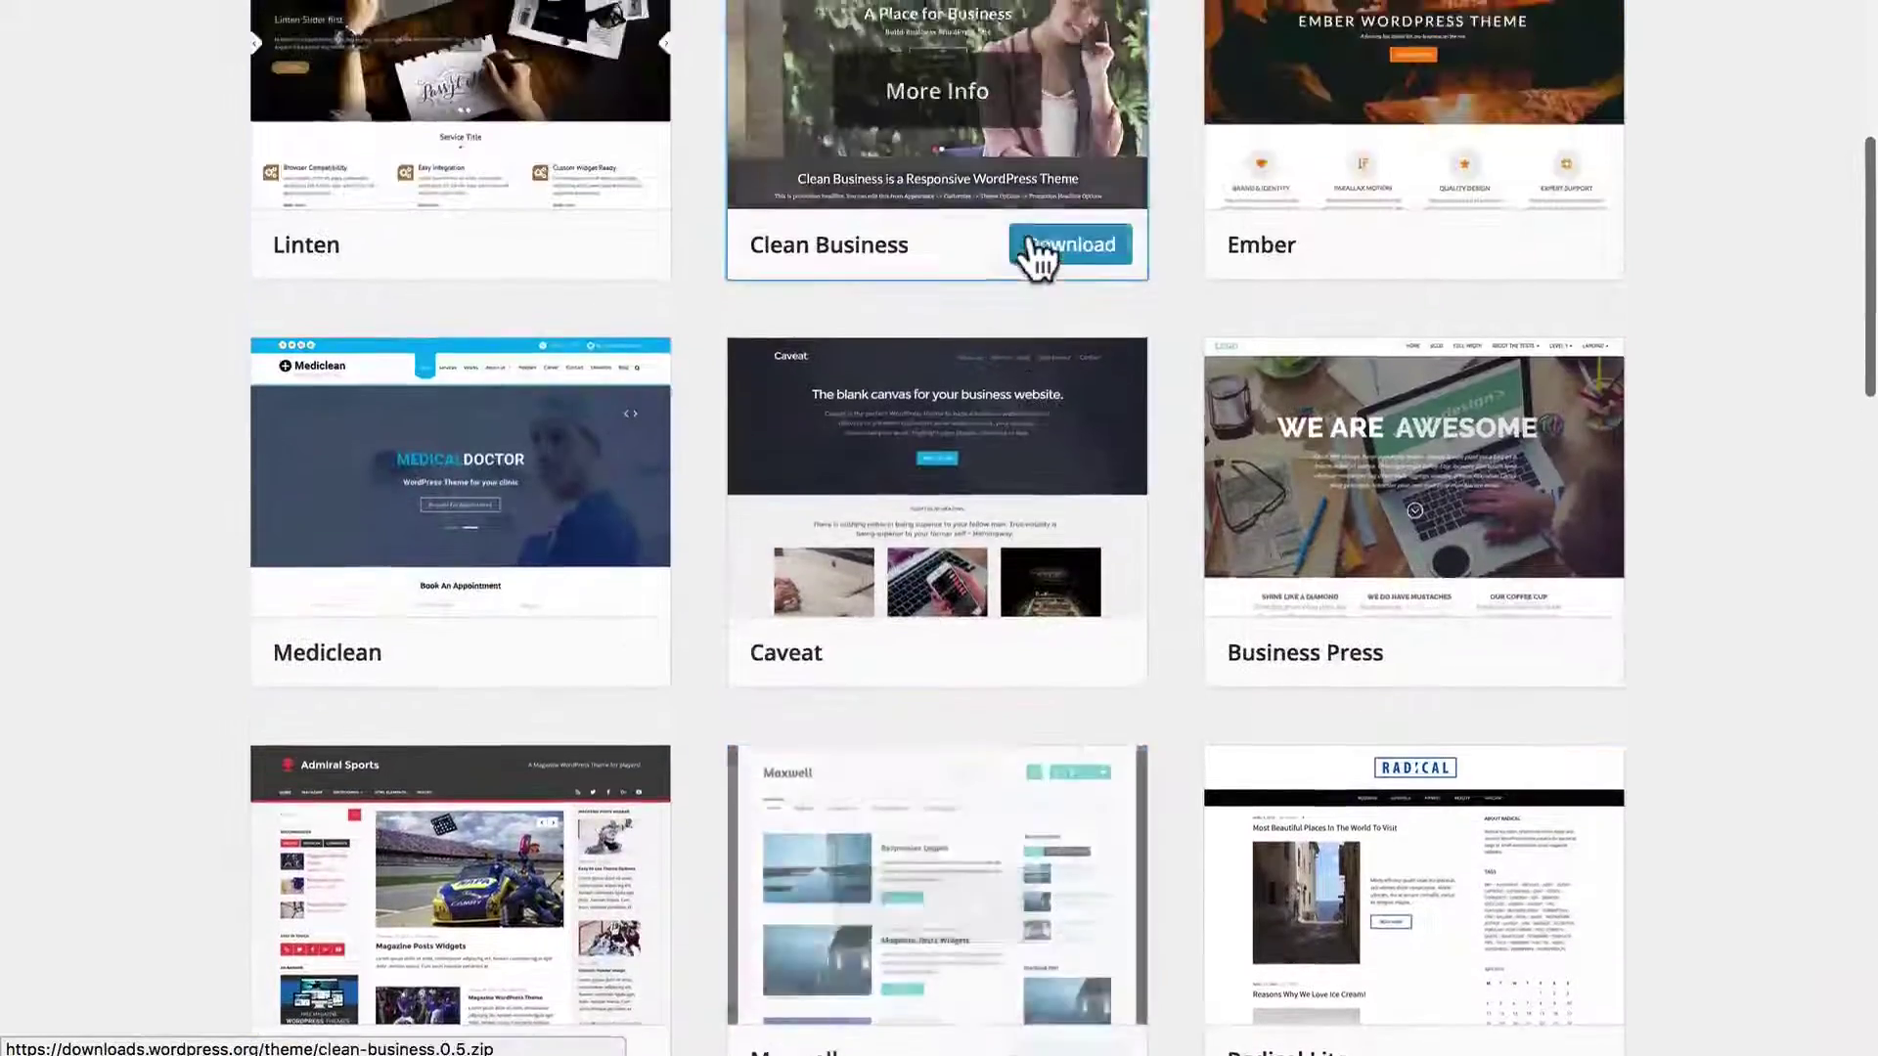
{"action": "scroll", "coordinate": [1027, 256], "scroll_direction": "up", "scroll_amount": 5}
{"action": "scroll", "coordinate": [1031, 251], "scroll_direction": "down", "scroll_amount": 1}
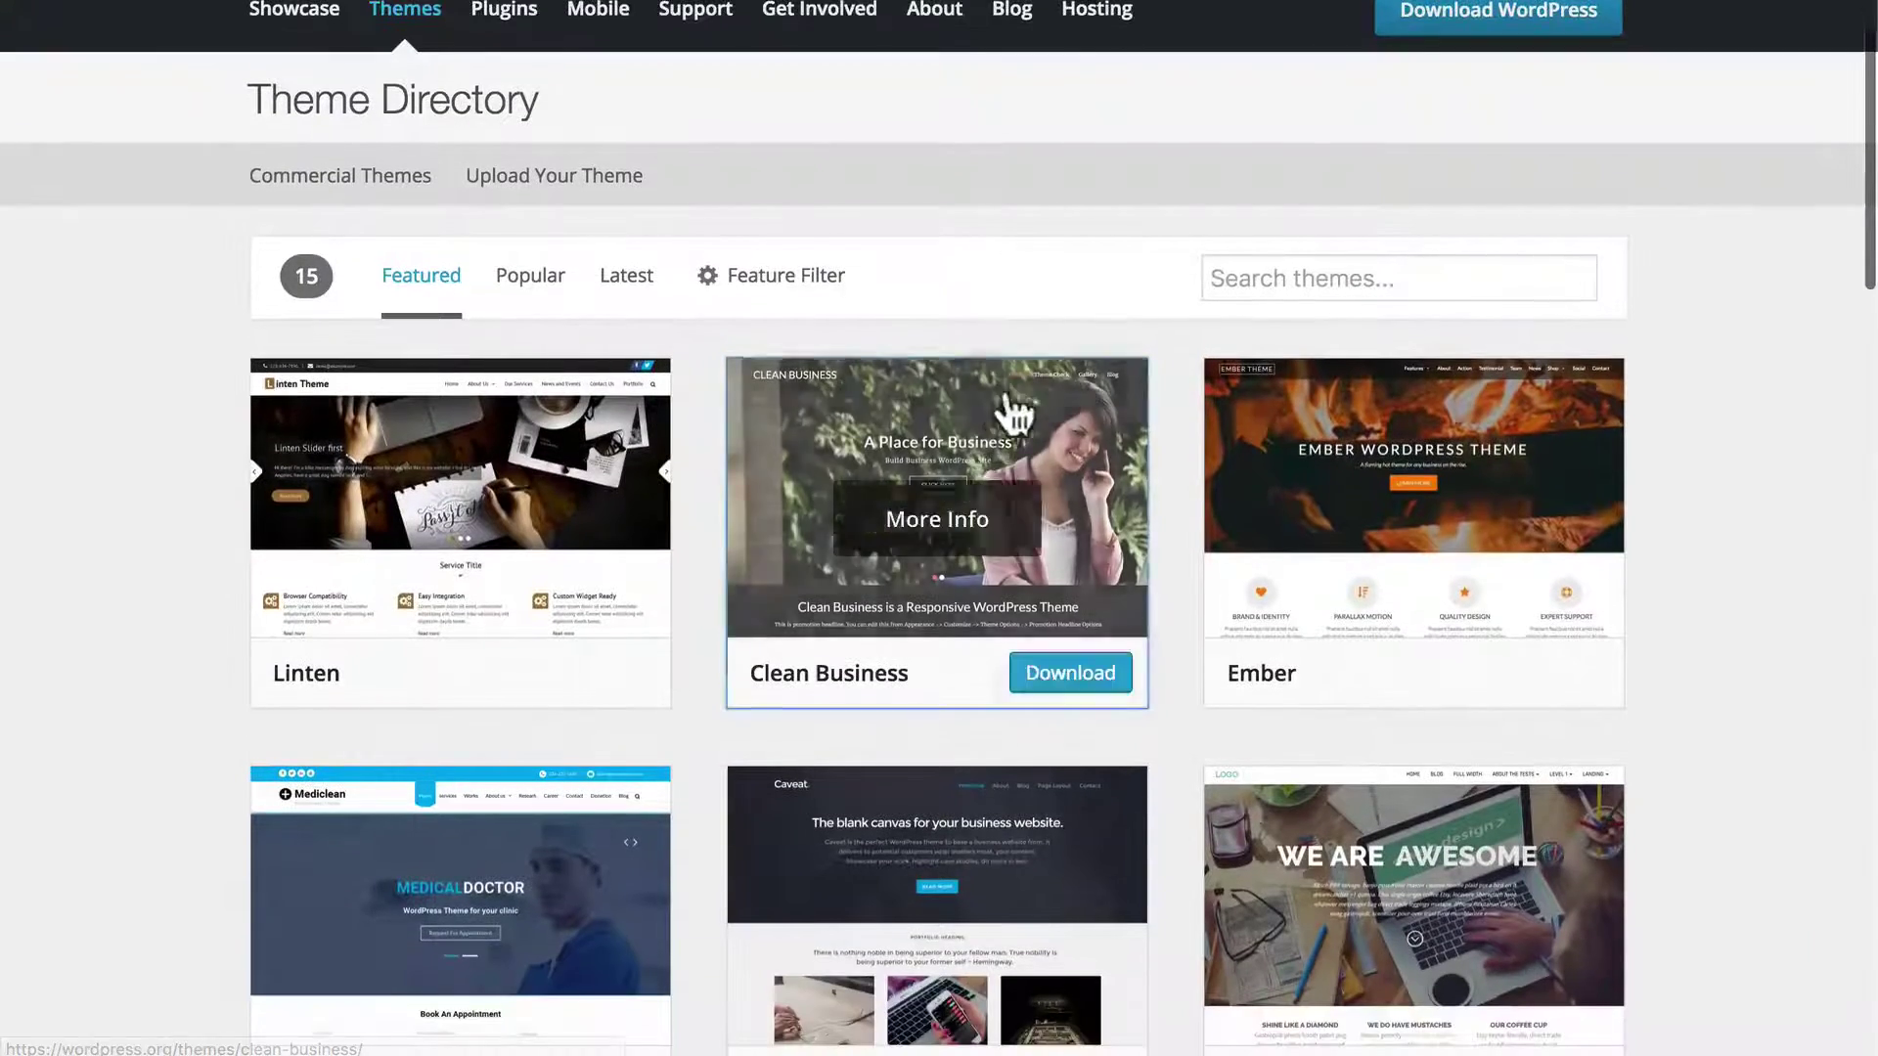
- Open the Clean Business details page and scroll through its description
{"action": "left_click", "coordinate": [932, 489]}
{"action": "scroll", "coordinate": [1781, 485], "scroll_direction": "down", "scroll_amount": 4}
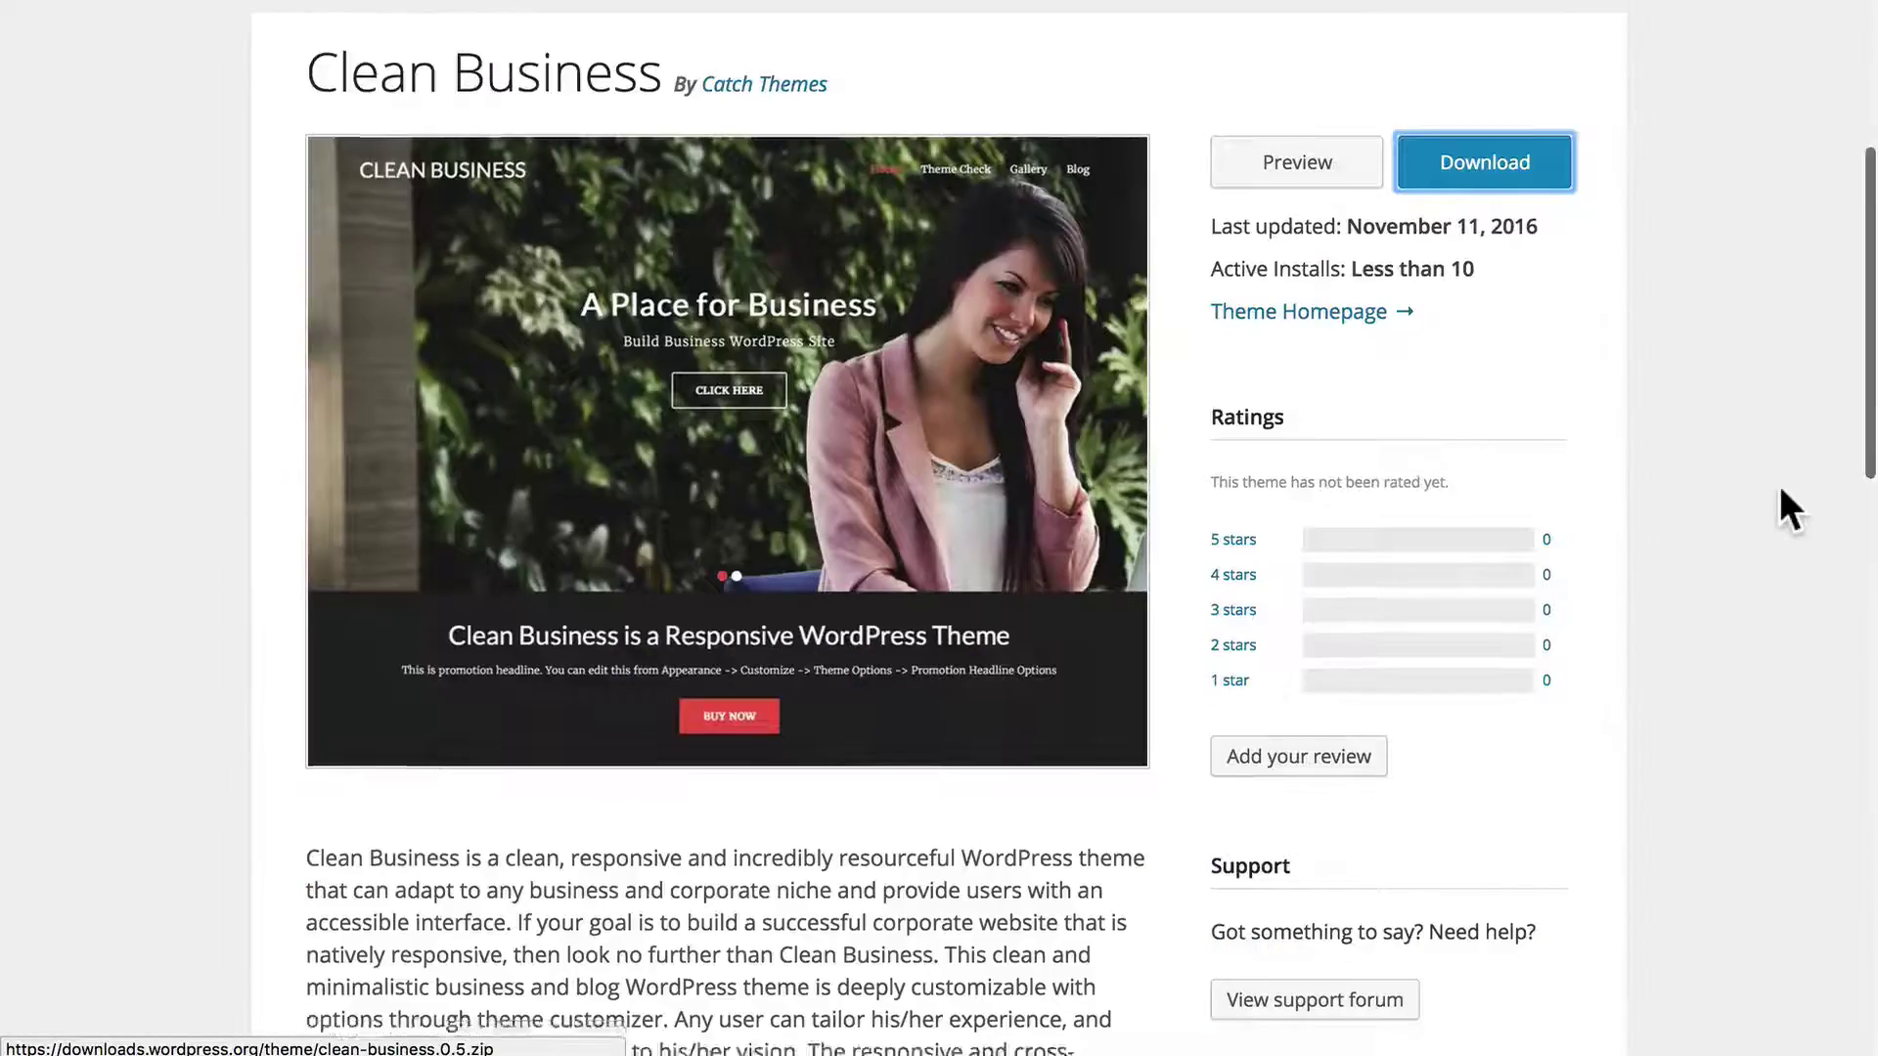
{"action": "scroll", "coordinate": [1780, 489], "scroll_direction": "down", "scroll_amount": 6}
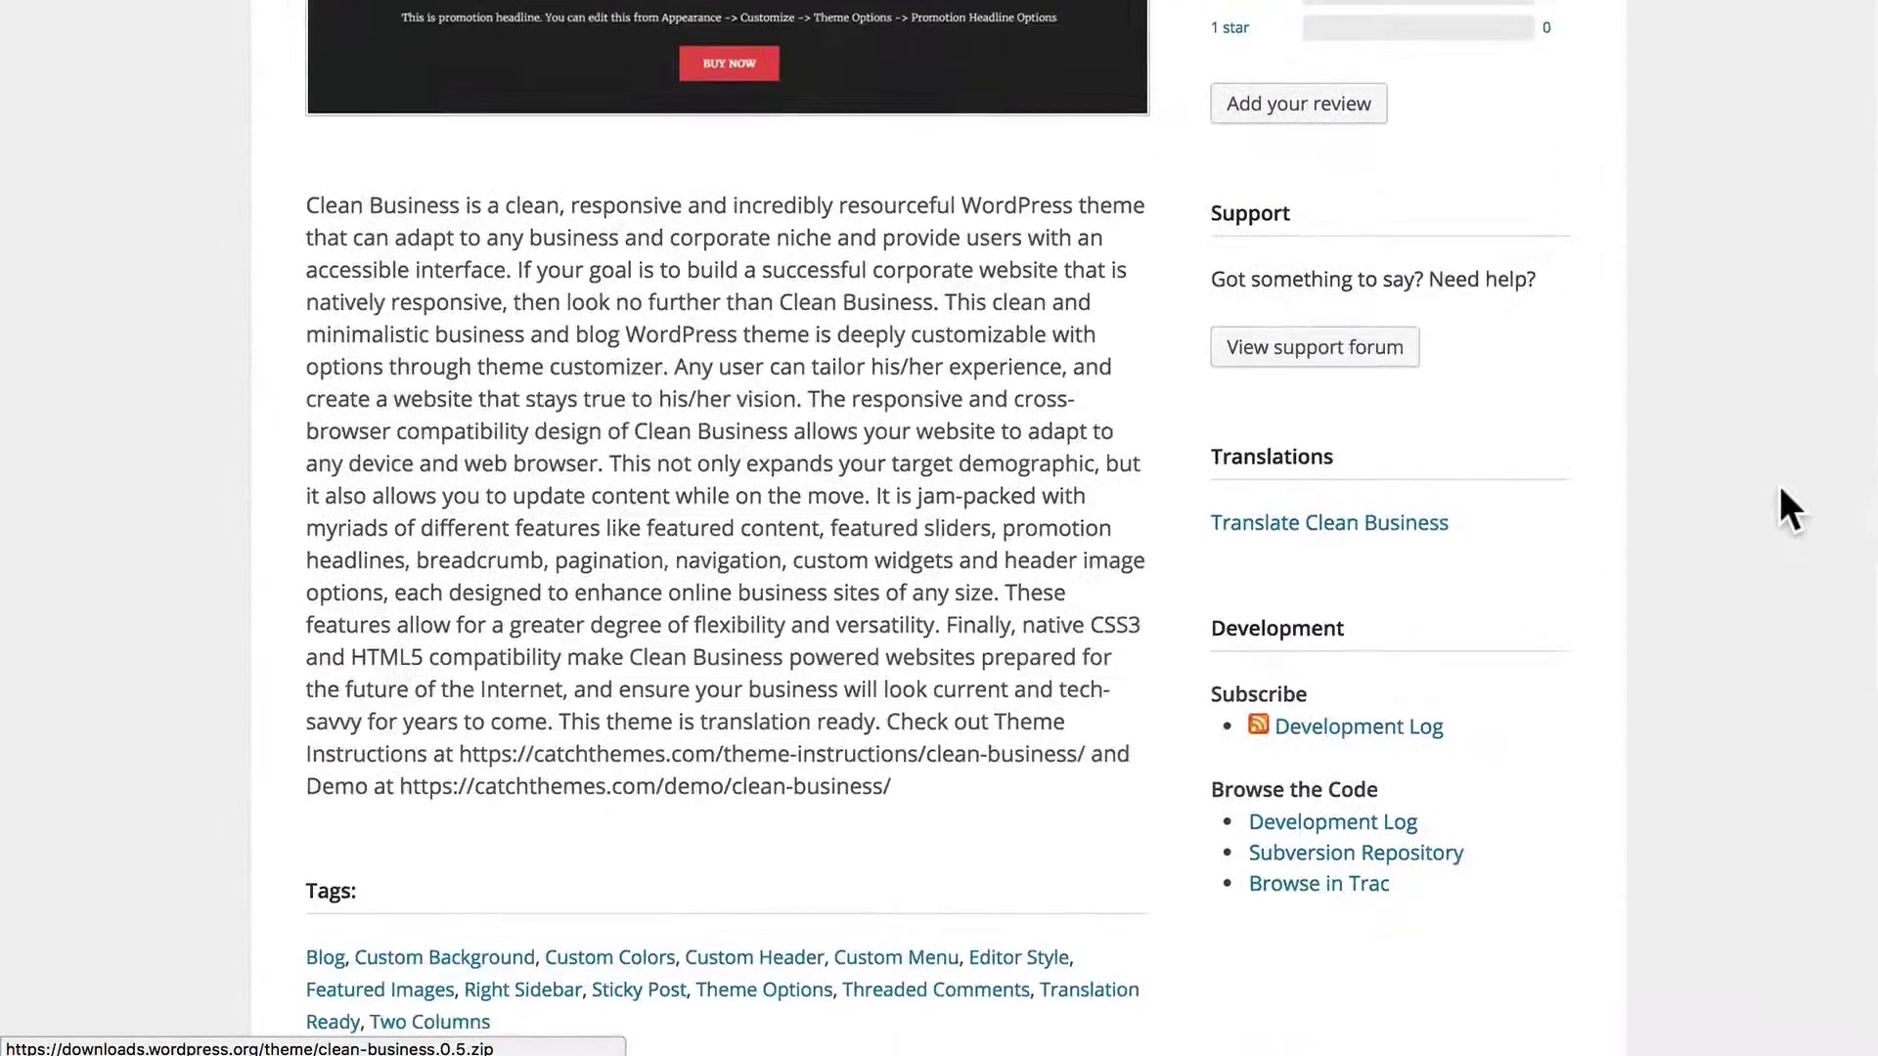
{"action": "scroll", "coordinate": [1781, 485], "scroll_direction": "up", "scroll_amount": 7}
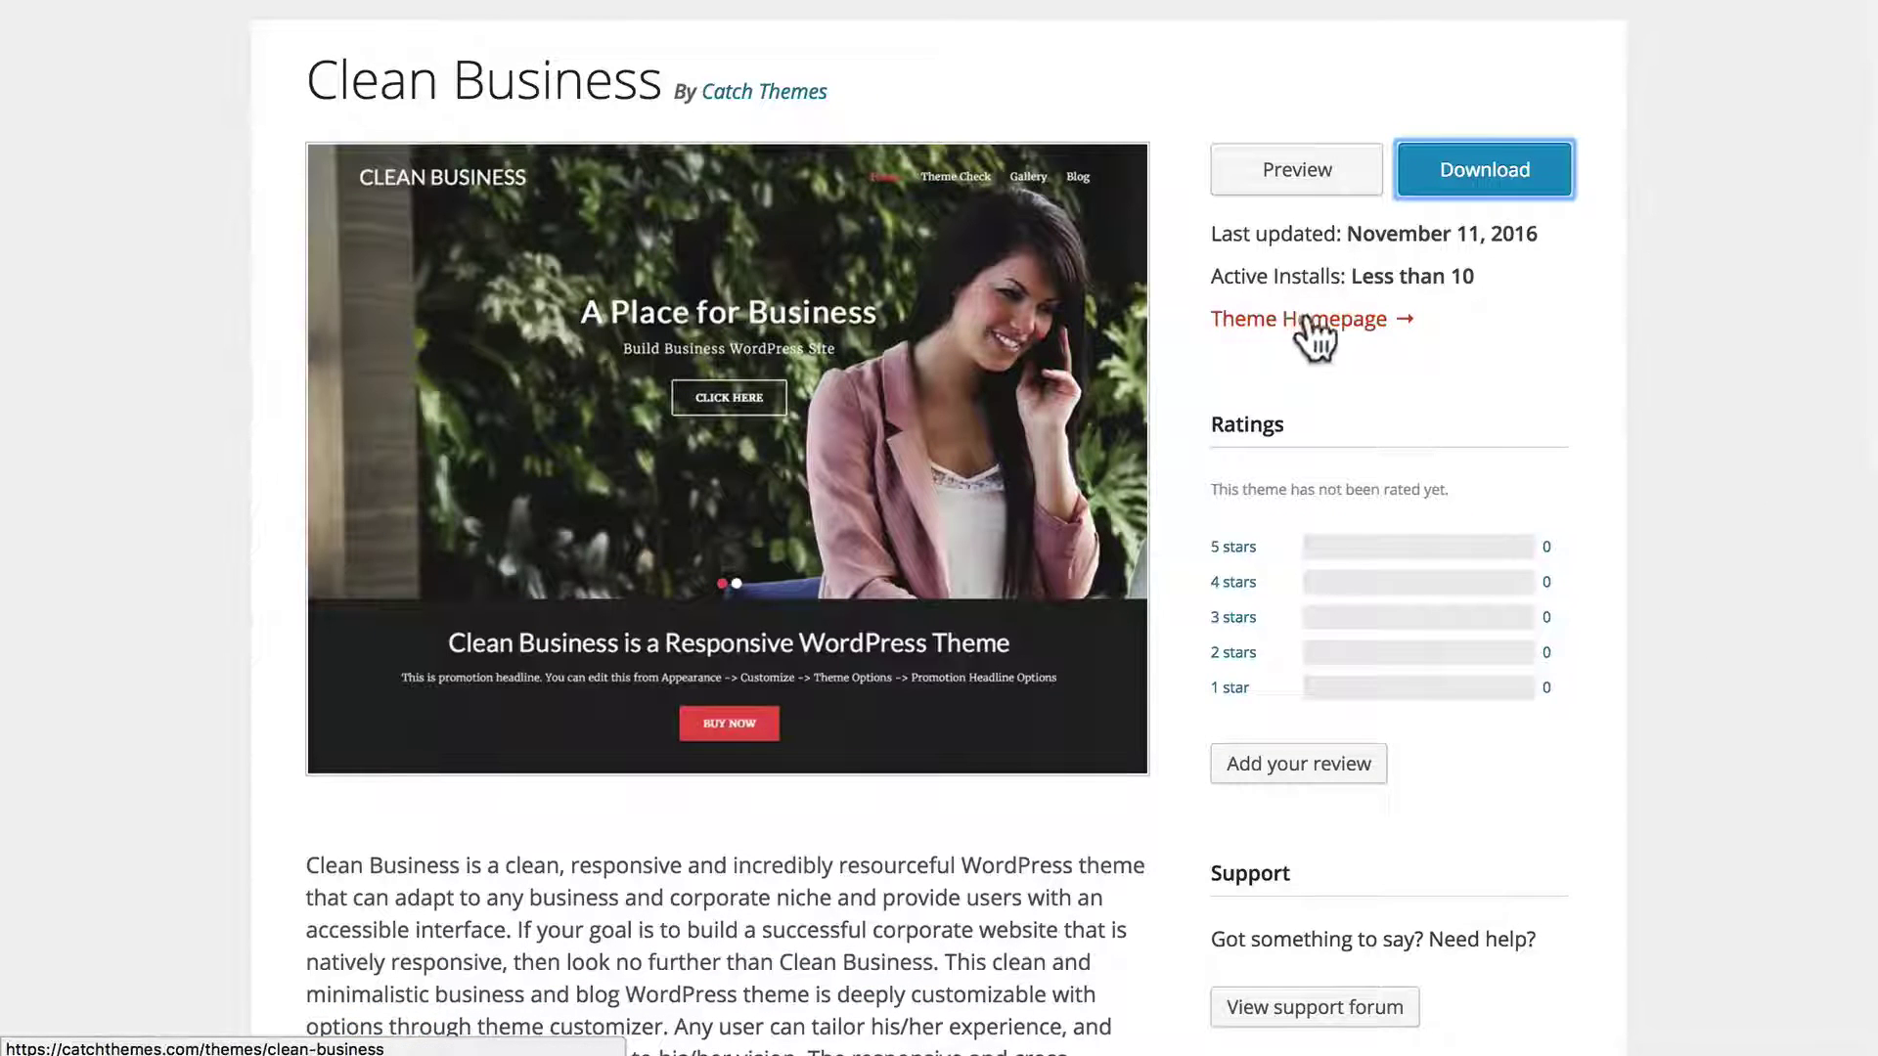
{"action": "scroll", "coordinate": [1359, 322], "scroll_direction": "up", "scroll_amount": 2}
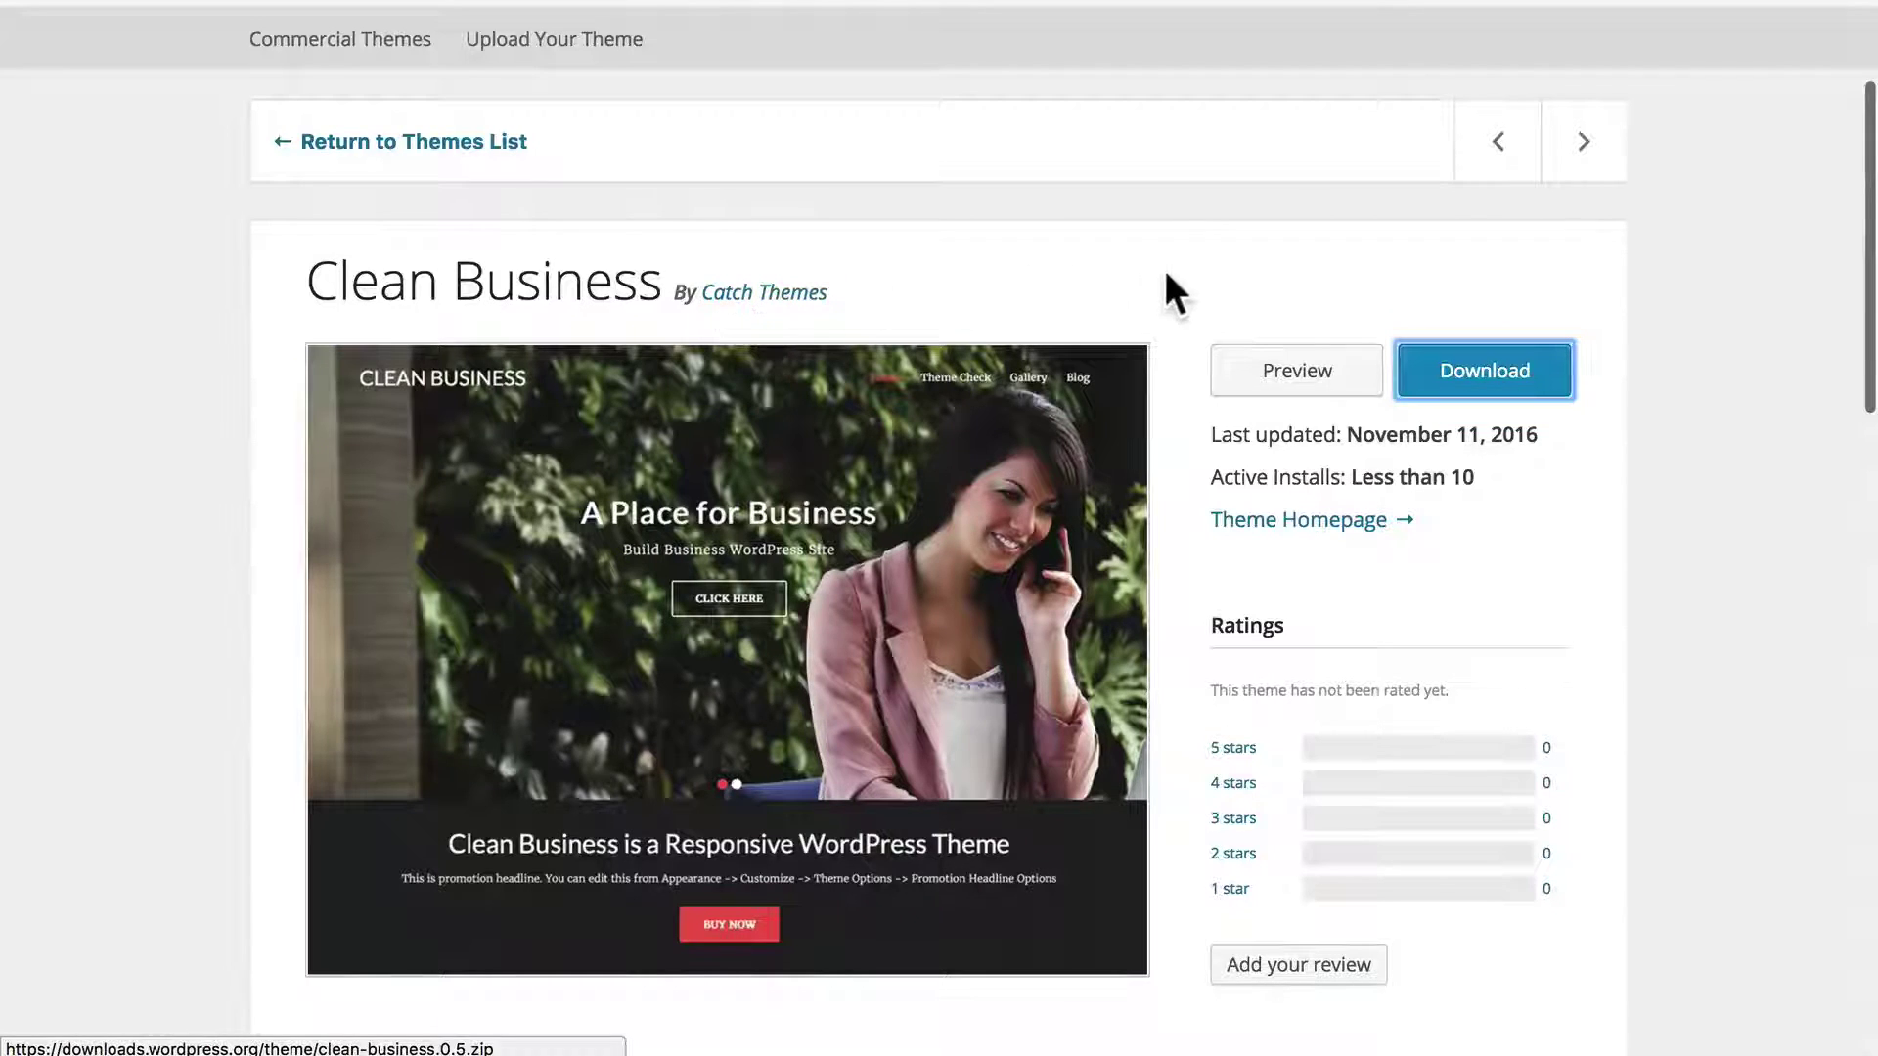
- Launch the live preview of Clean Business and scroll through it
{"action": "left_click", "coordinate": [1307, 372]}
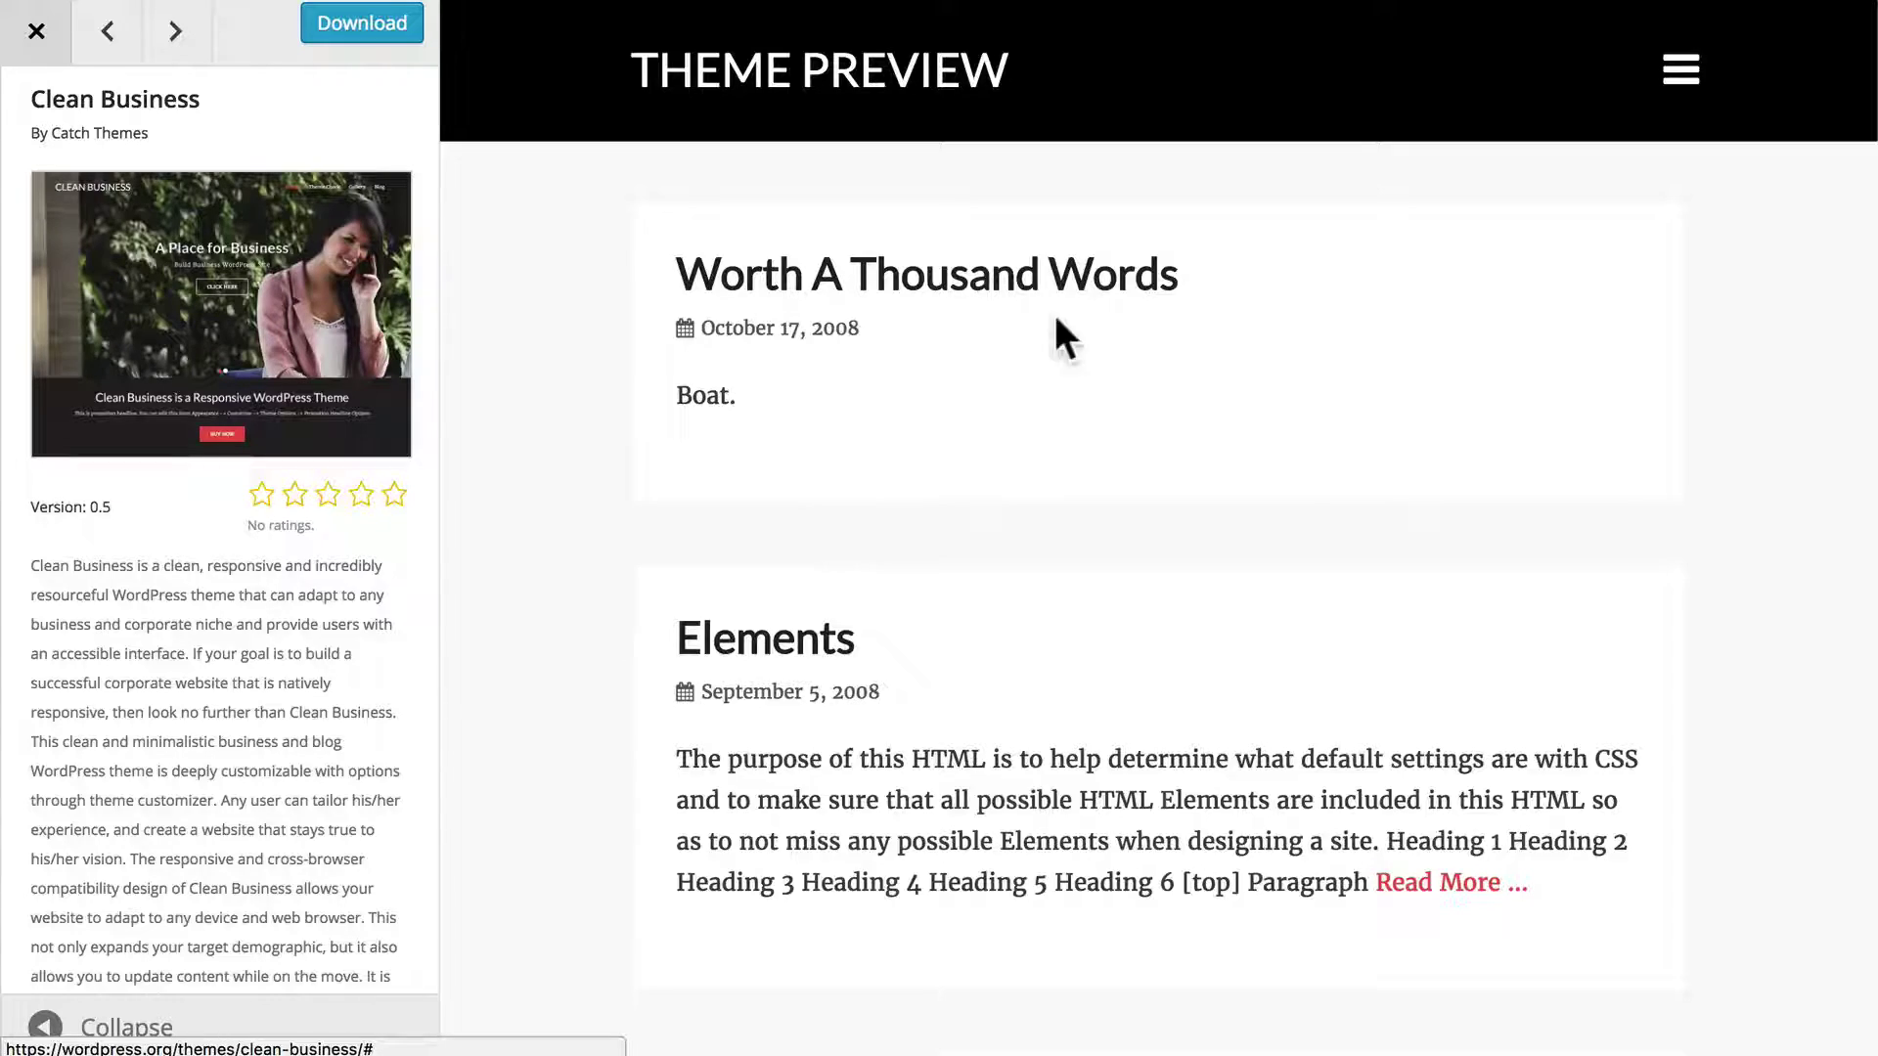
{"action": "scroll", "coordinate": [1346, 364], "scroll_direction": "down", "scroll_amount": 20}
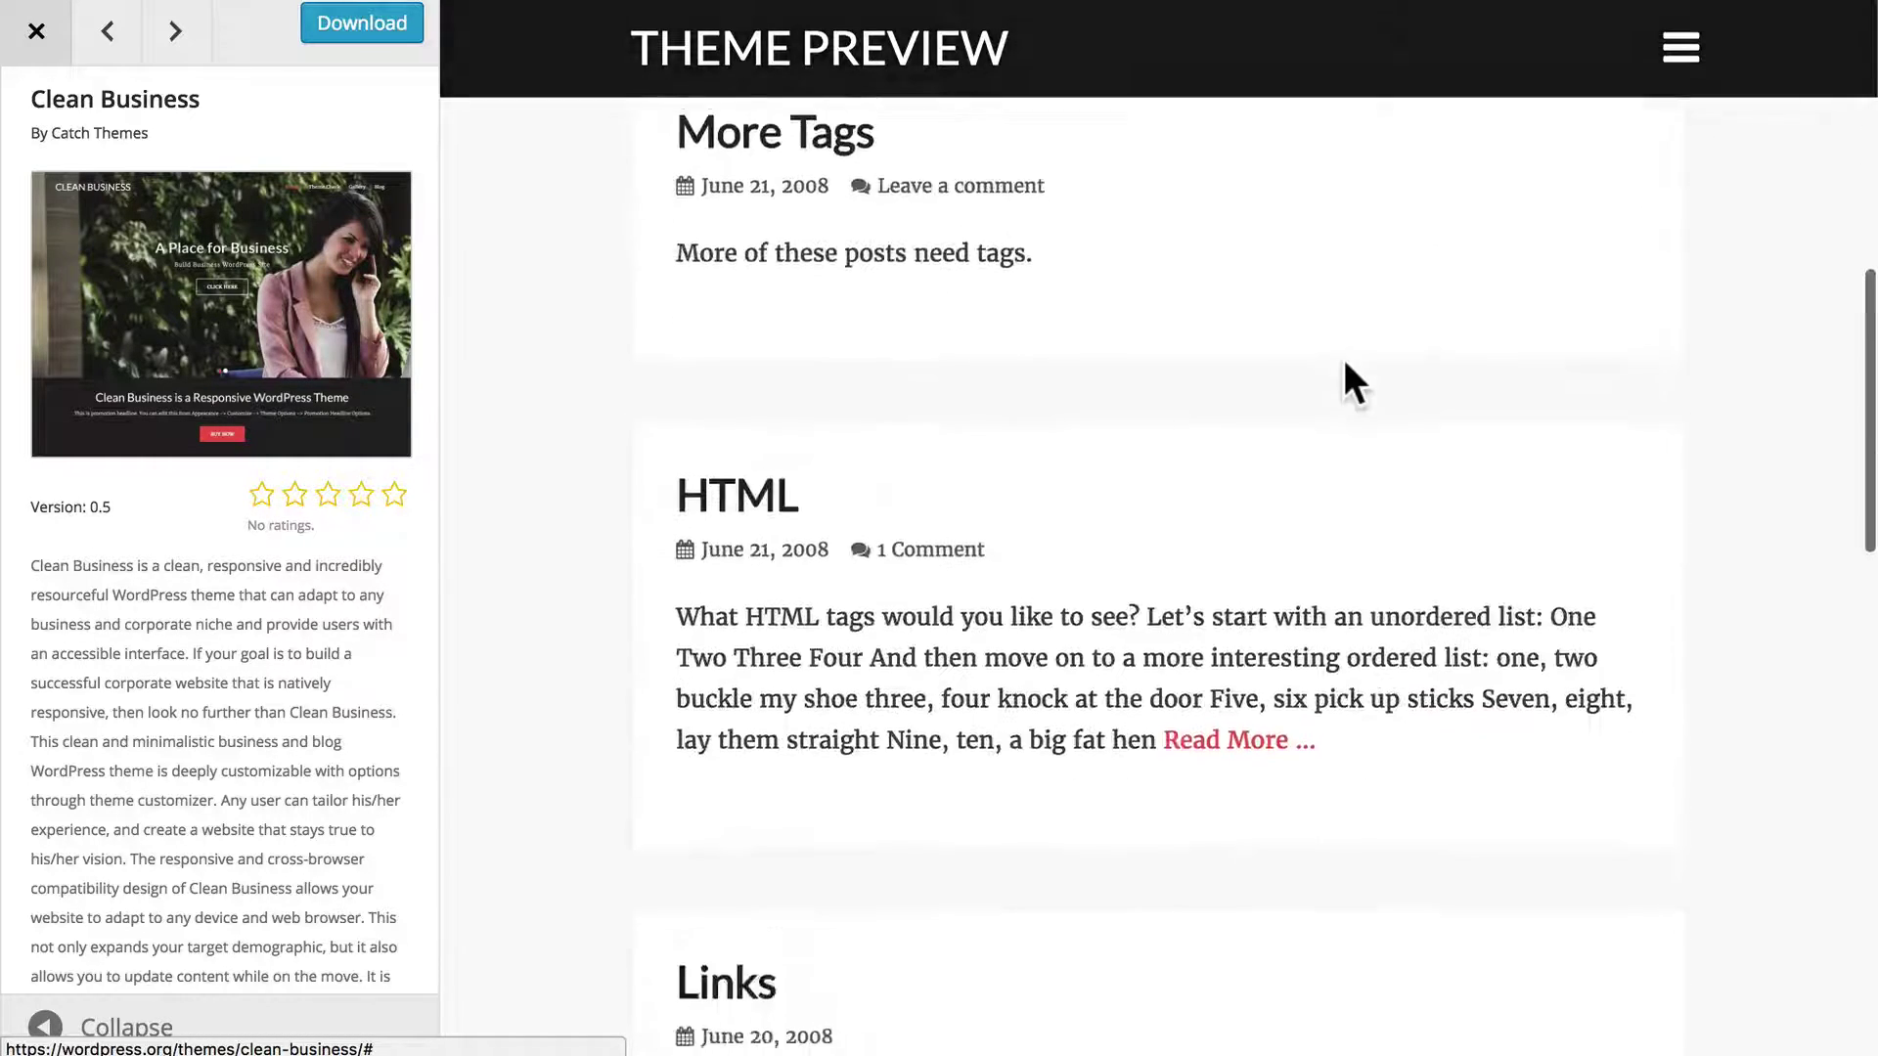
{"action": "scroll", "coordinate": [1346, 364], "scroll_direction": "down", "scroll_amount": 5}
{"action": "scroll", "coordinate": [1342, 377], "scroll_direction": "up", "scroll_amount": 20}
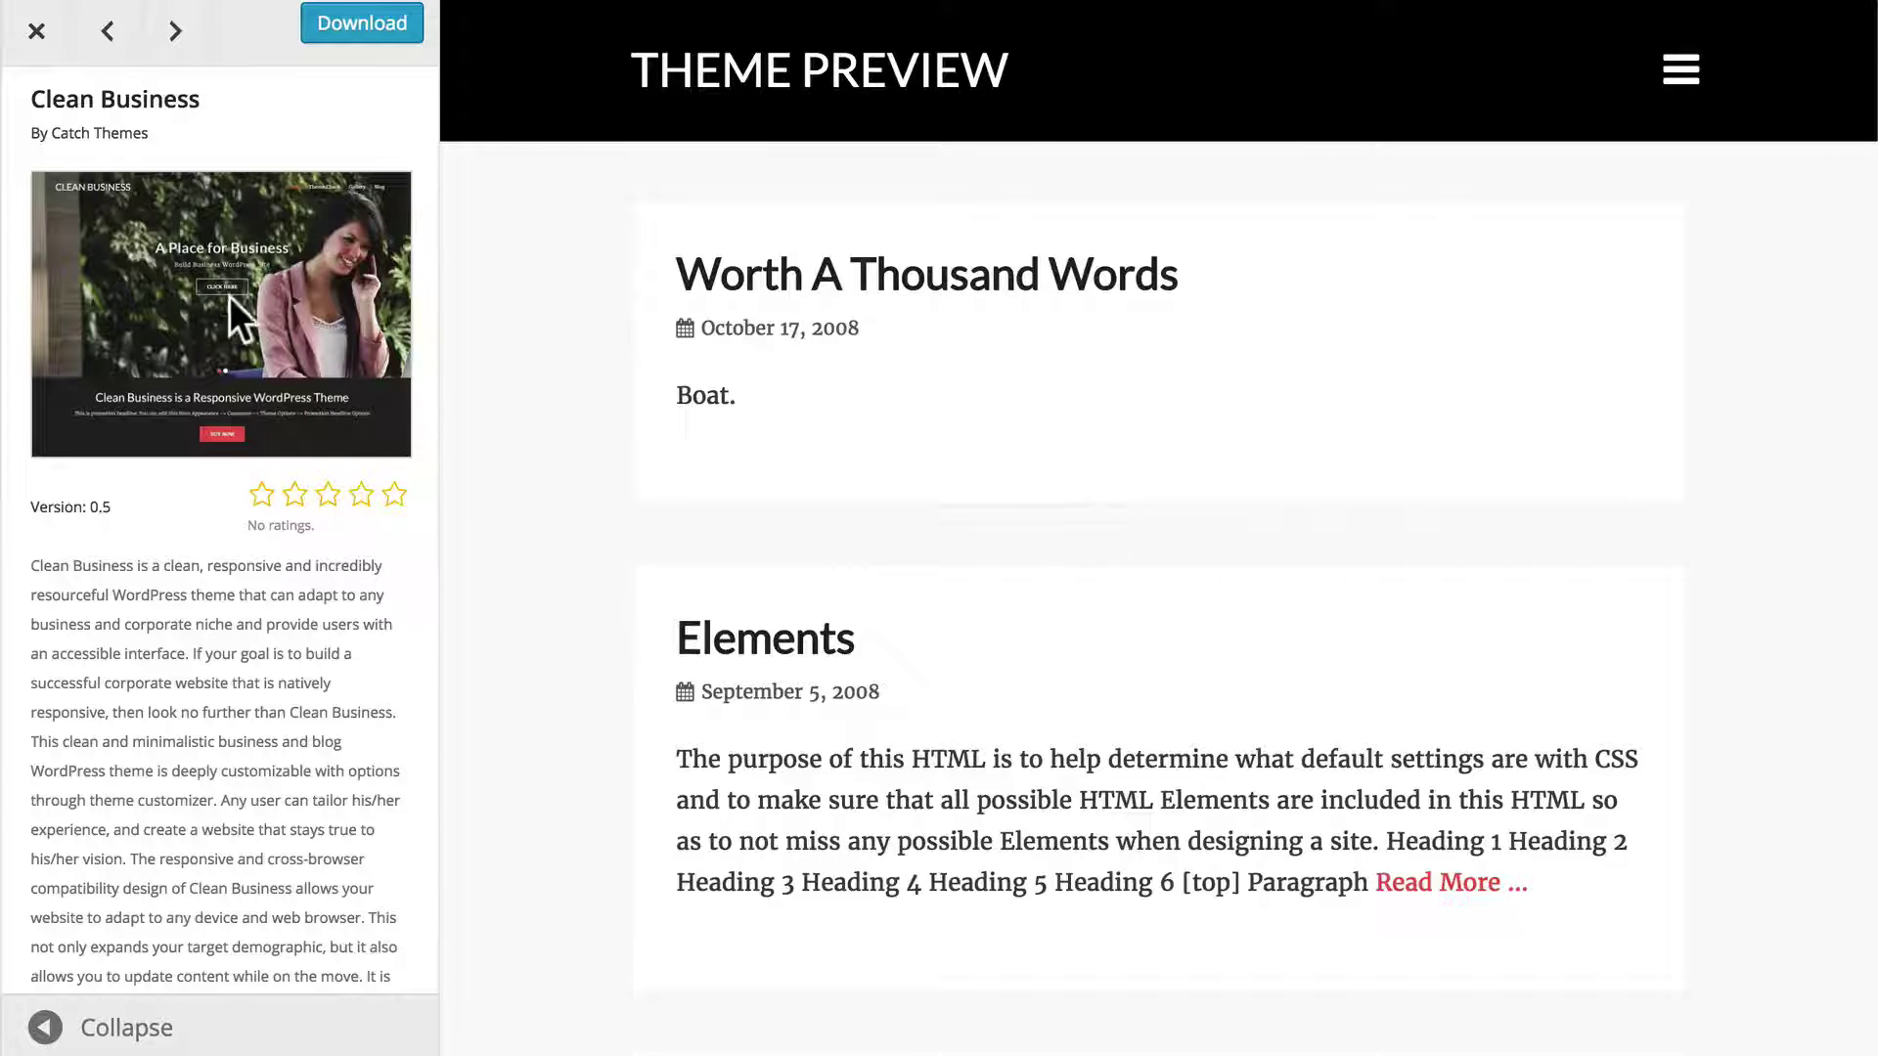
- Close the Clean Business preview and highlight 'GPL' in the Commercial Themes heading
{"action": "left_click", "coordinate": [37, 30]}
{"action": "scroll", "coordinate": [925, 289], "scroll_direction": "down", "scroll_amount": 3}
{"action": "scroll", "coordinate": [861, 294], "scroll_direction": "up", "scroll_amount": 3}
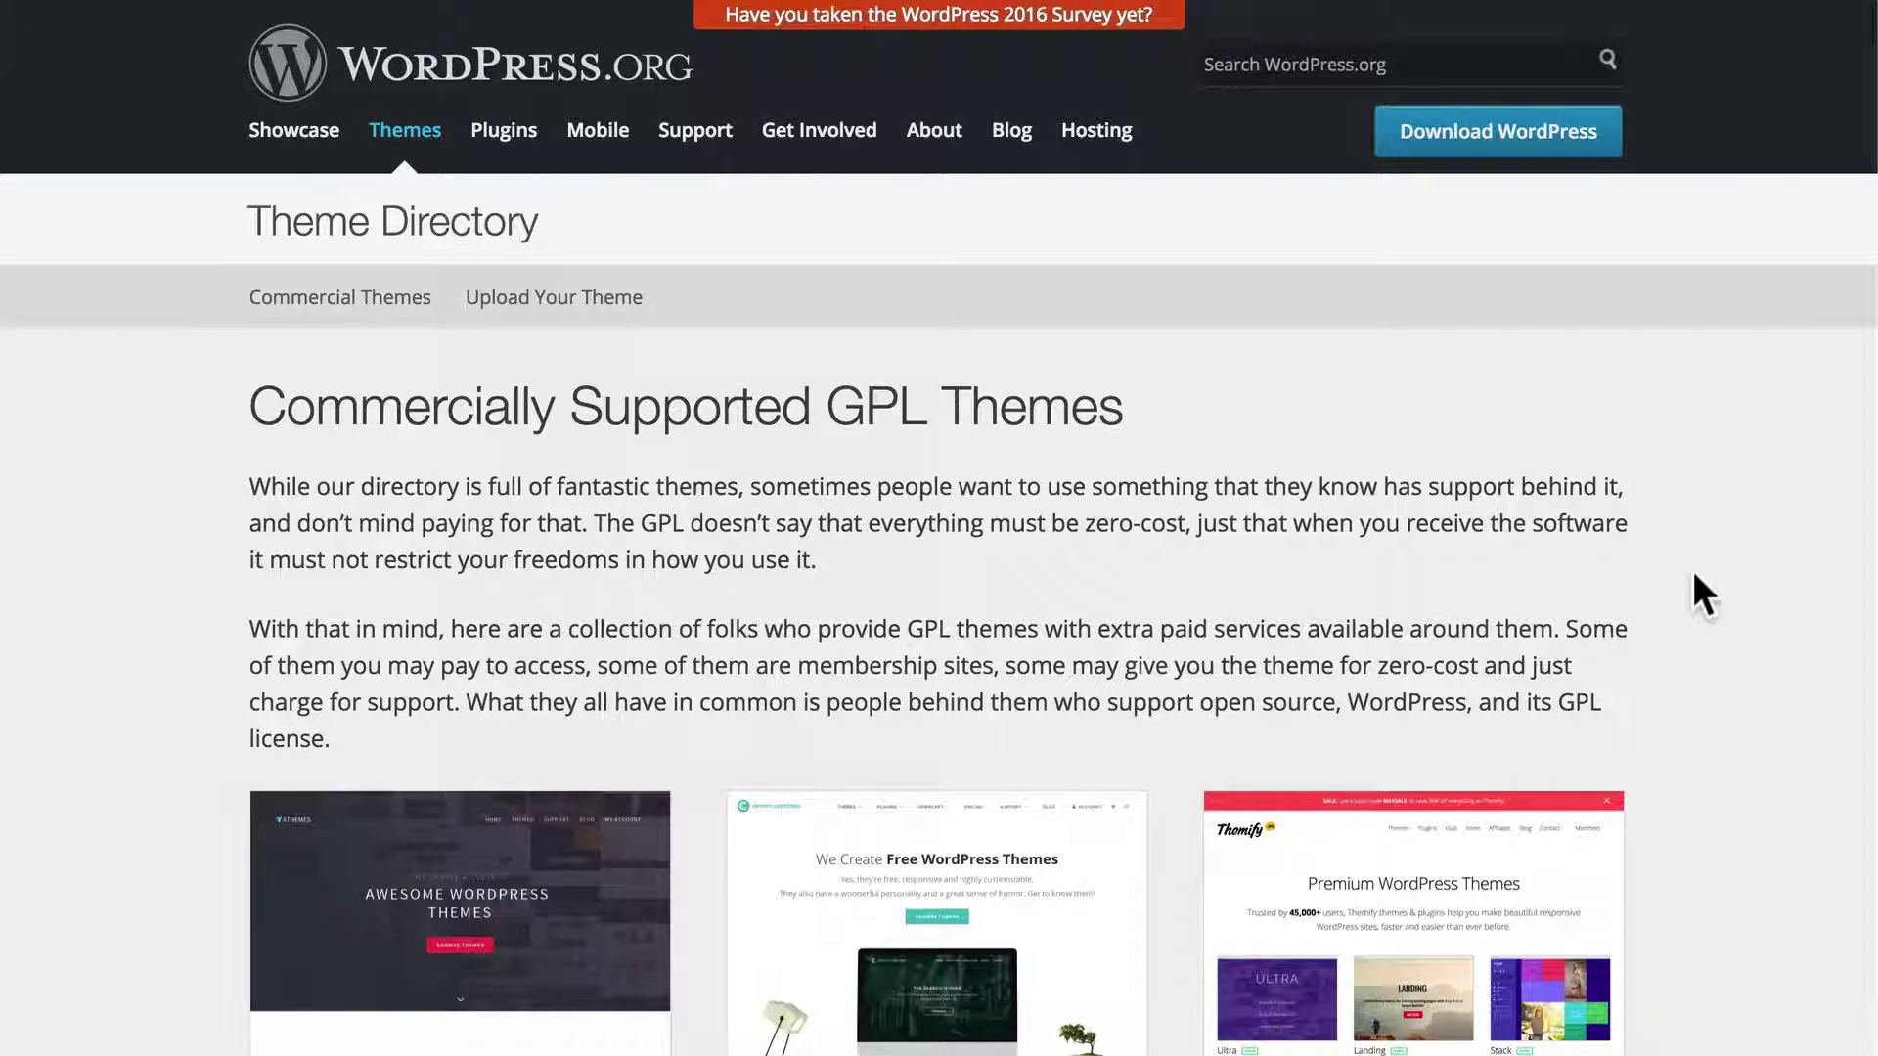
{"action": "scroll", "coordinate": [1702, 592], "scroll_direction": "down", "scroll_amount": 3}
{"action": "double_click", "coordinate": [882, 240]}
{"action": "left_click", "coordinate": [1172, 257]}
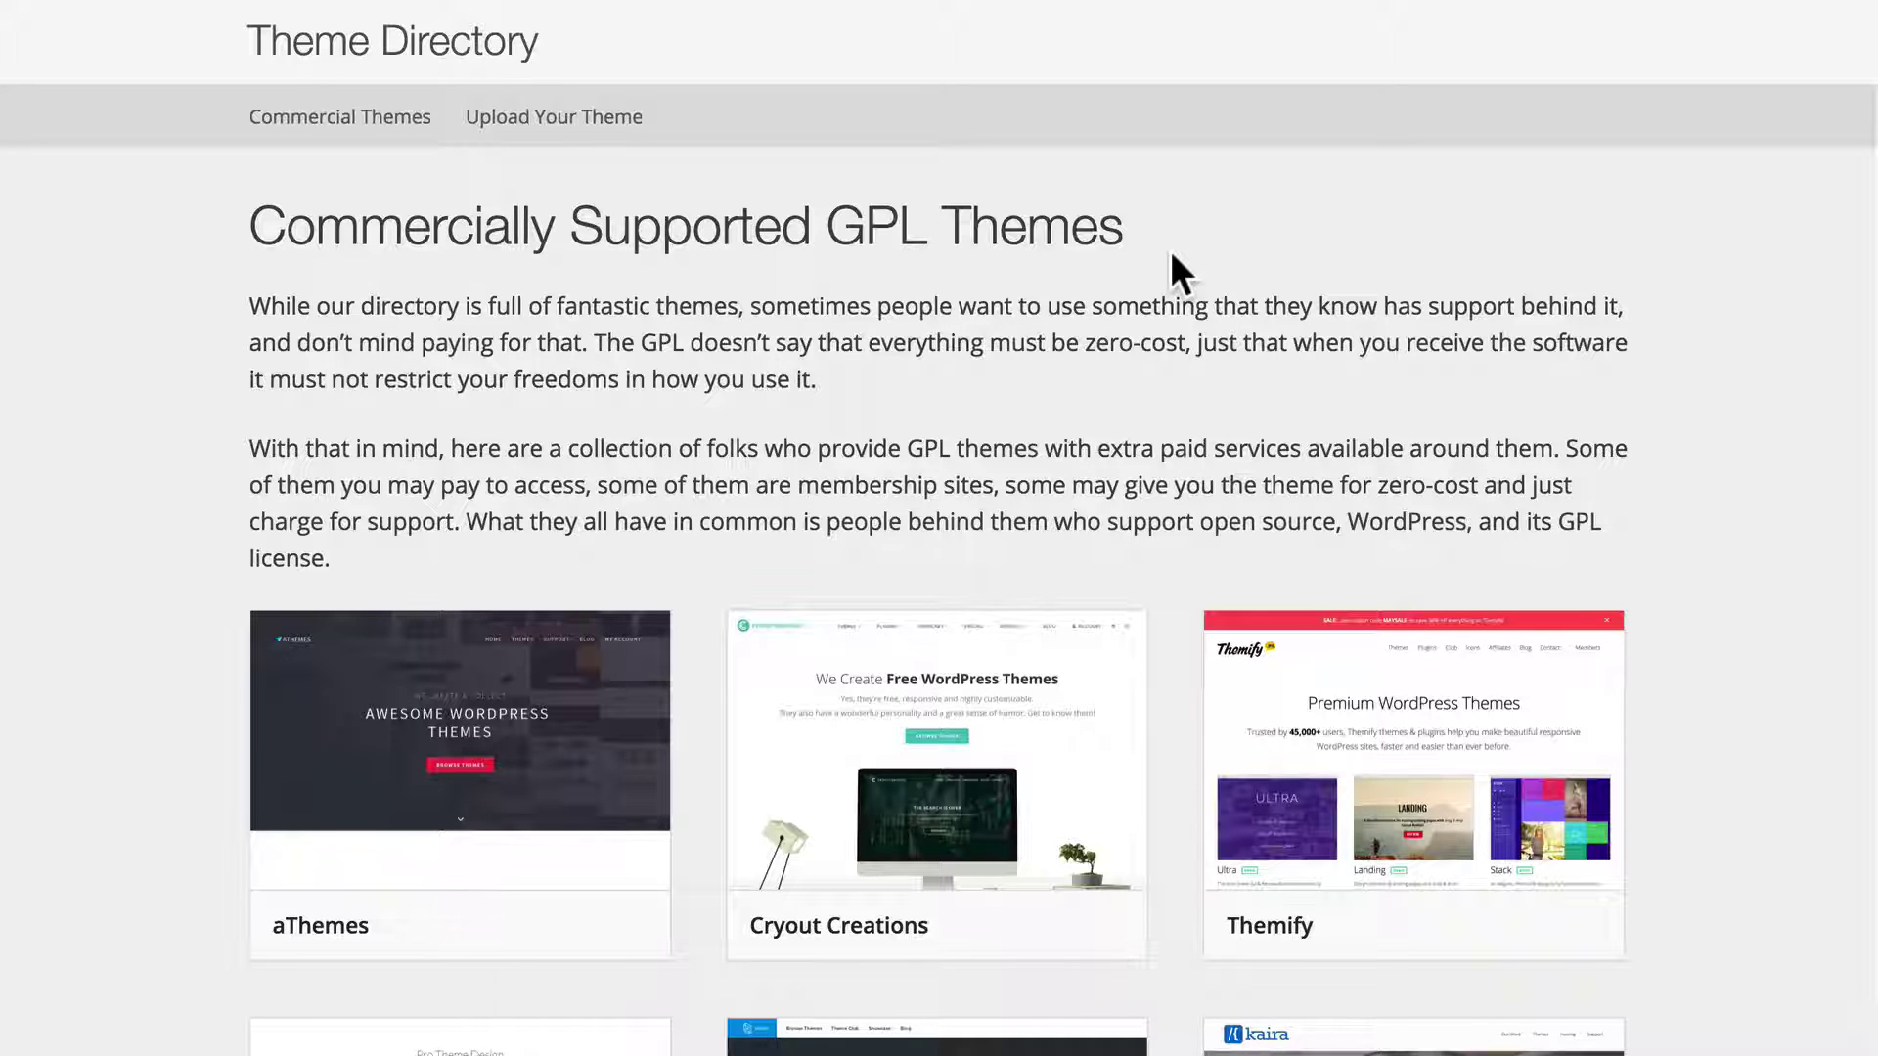
- Scroll through the list of commercially supported GPL theme vendors
{"action": "scroll", "coordinate": [1170, 250], "scroll_direction": "down", "scroll_amount": 5}
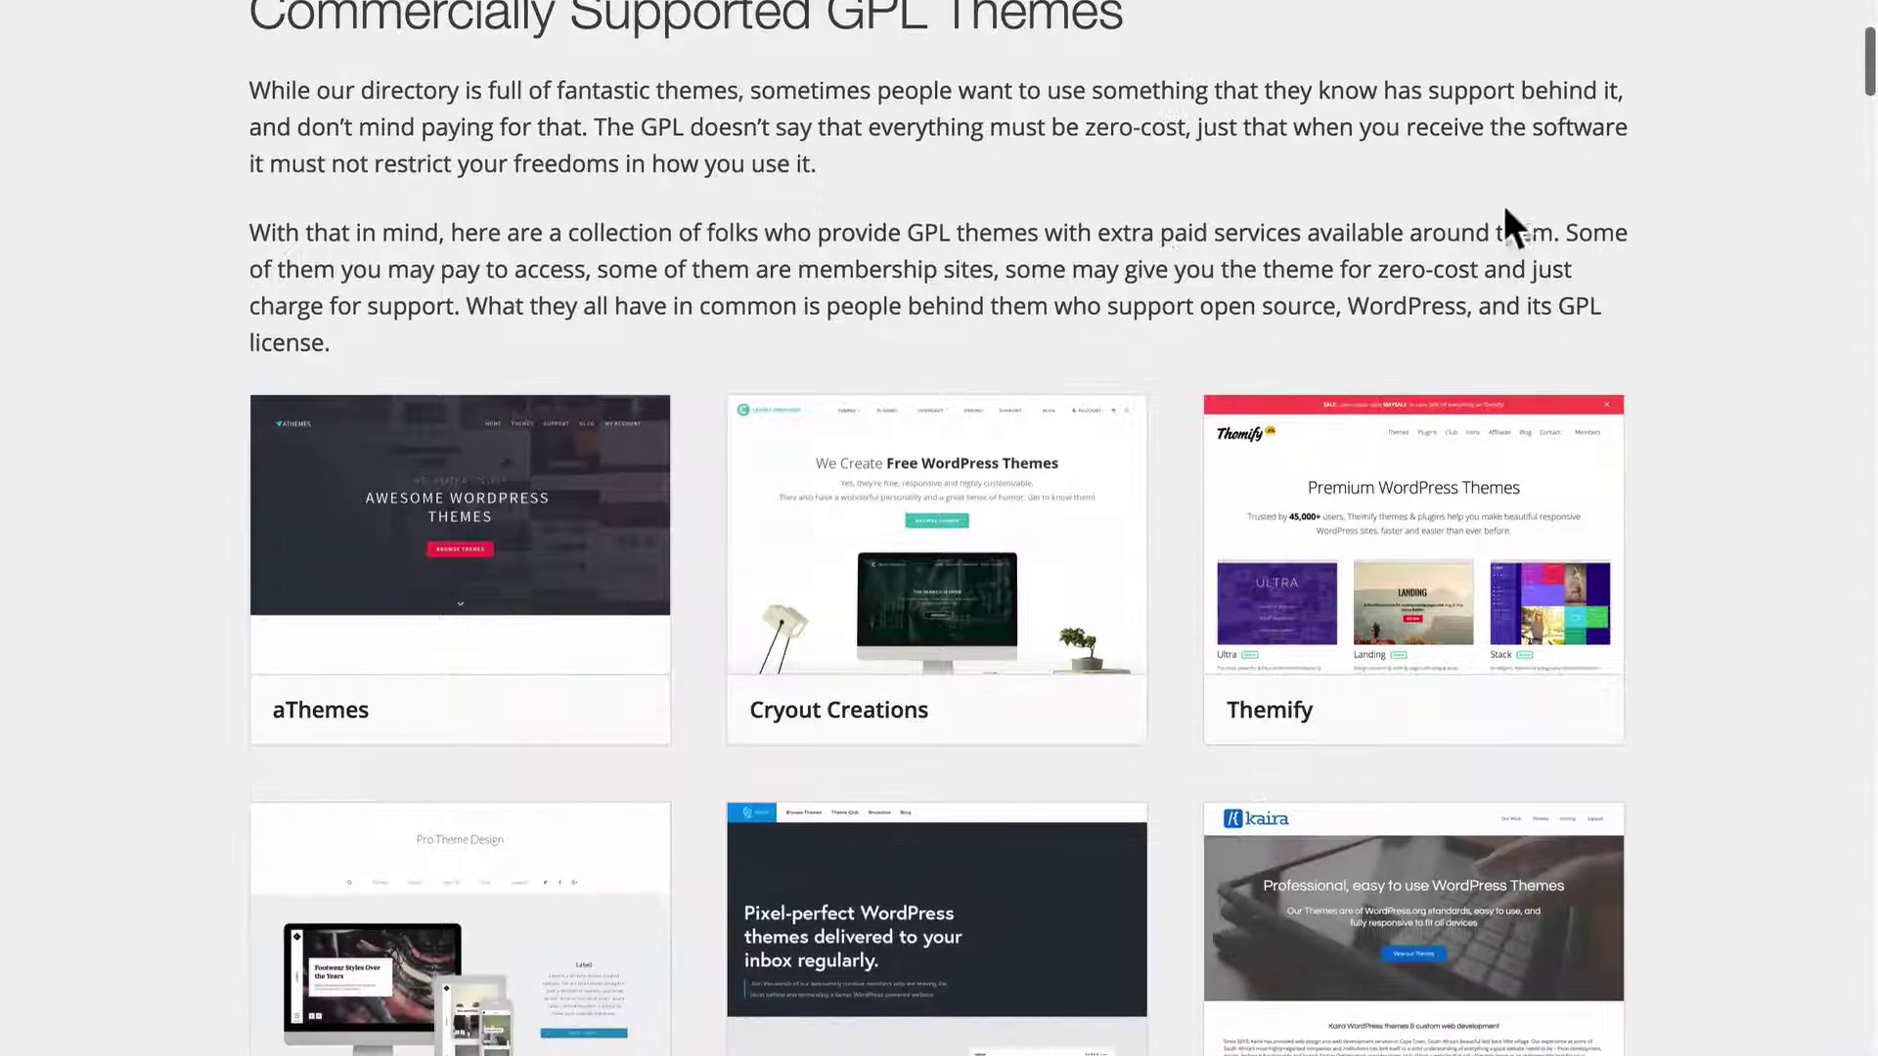
{"action": "scroll", "coordinate": [1714, 367], "scroll_direction": "down", "scroll_amount": 6}
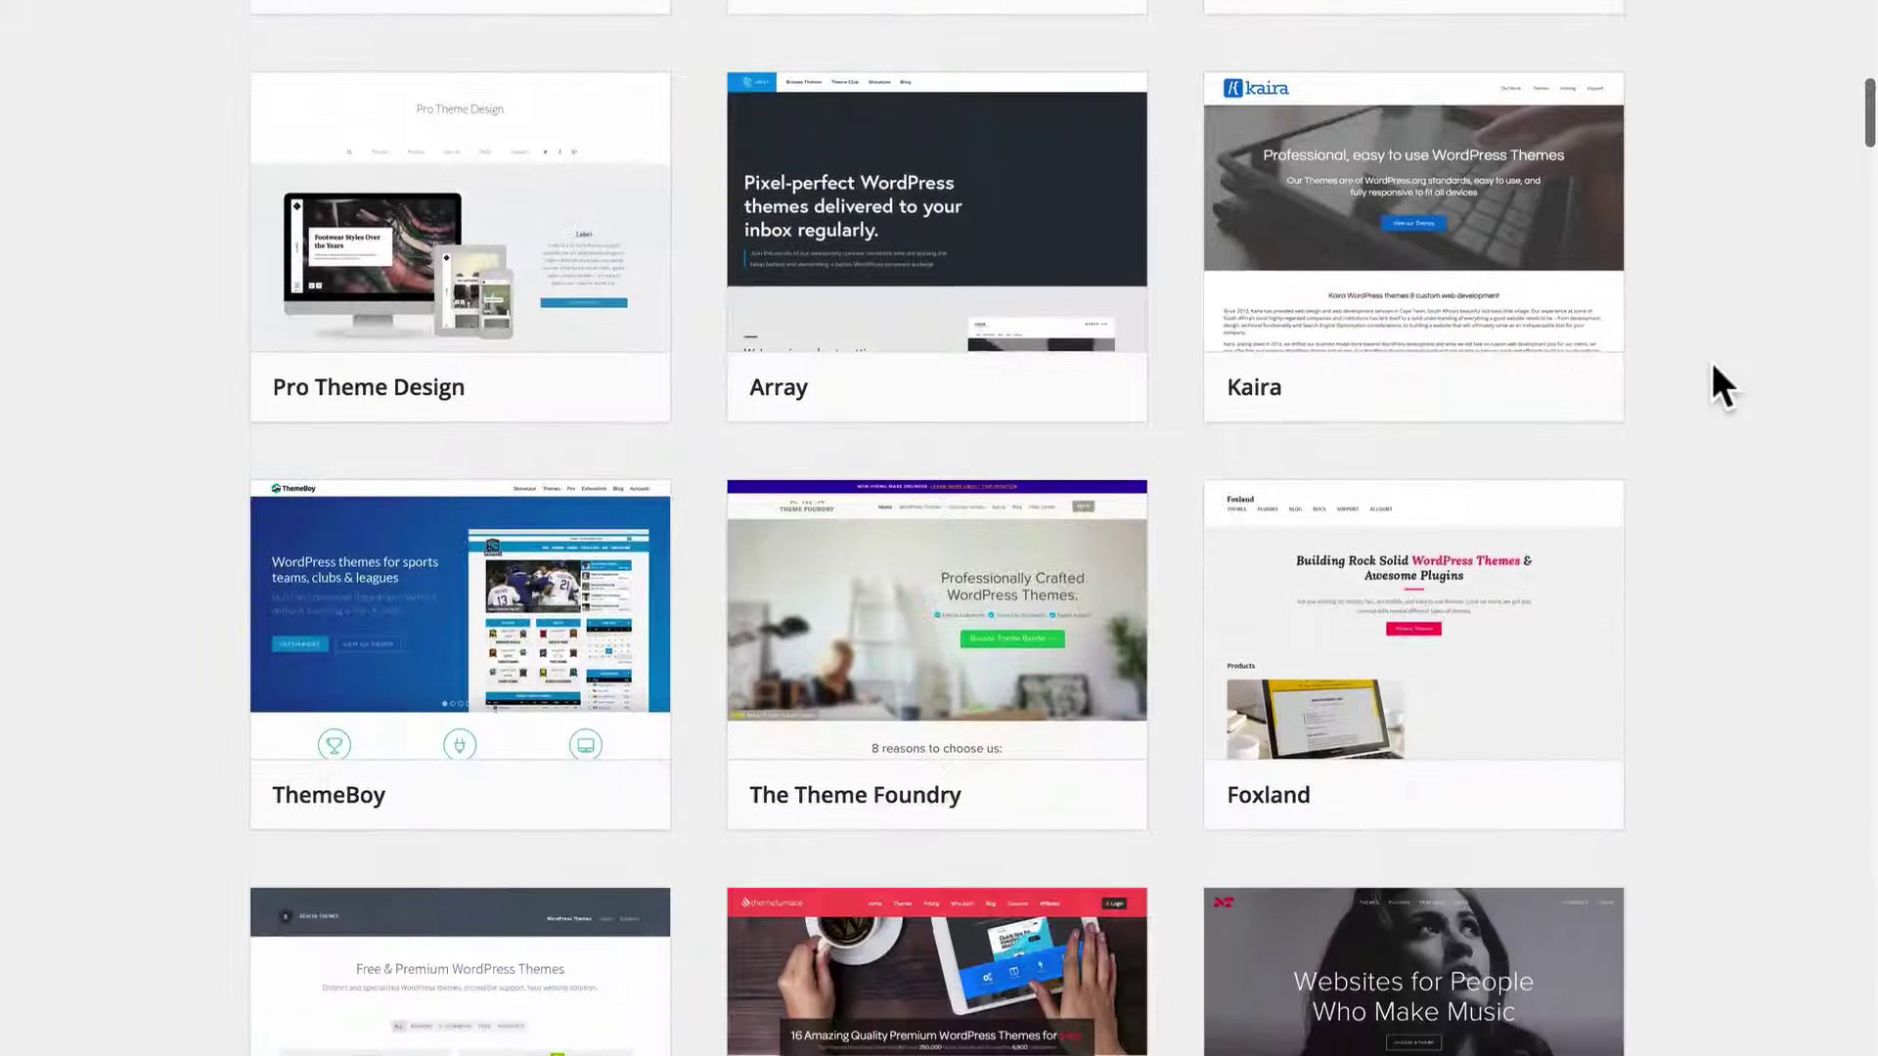
{"action": "scroll", "coordinate": [1714, 366], "scroll_direction": "down", "scroll_amount": 3}
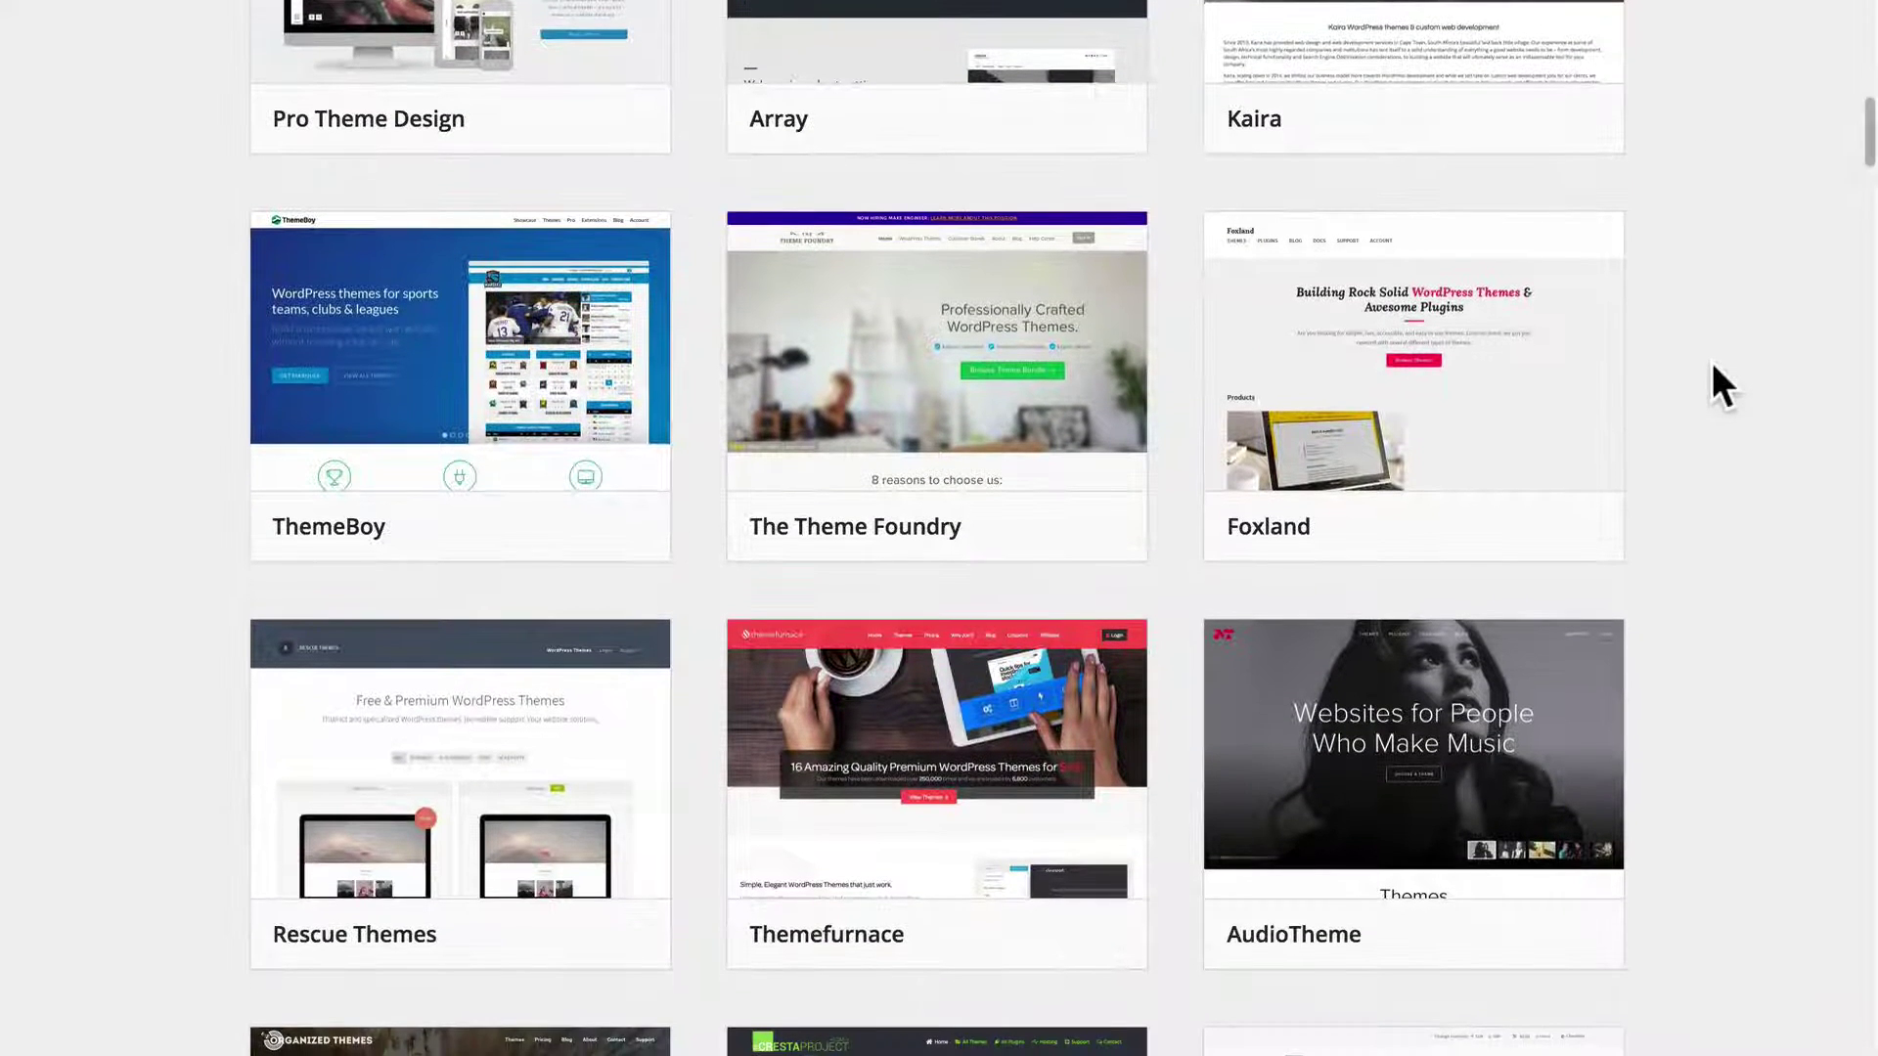
{"action": "scroll", "coordinate": [1714, 367], "scroll_direction": "down", "scroll_amount": 6}
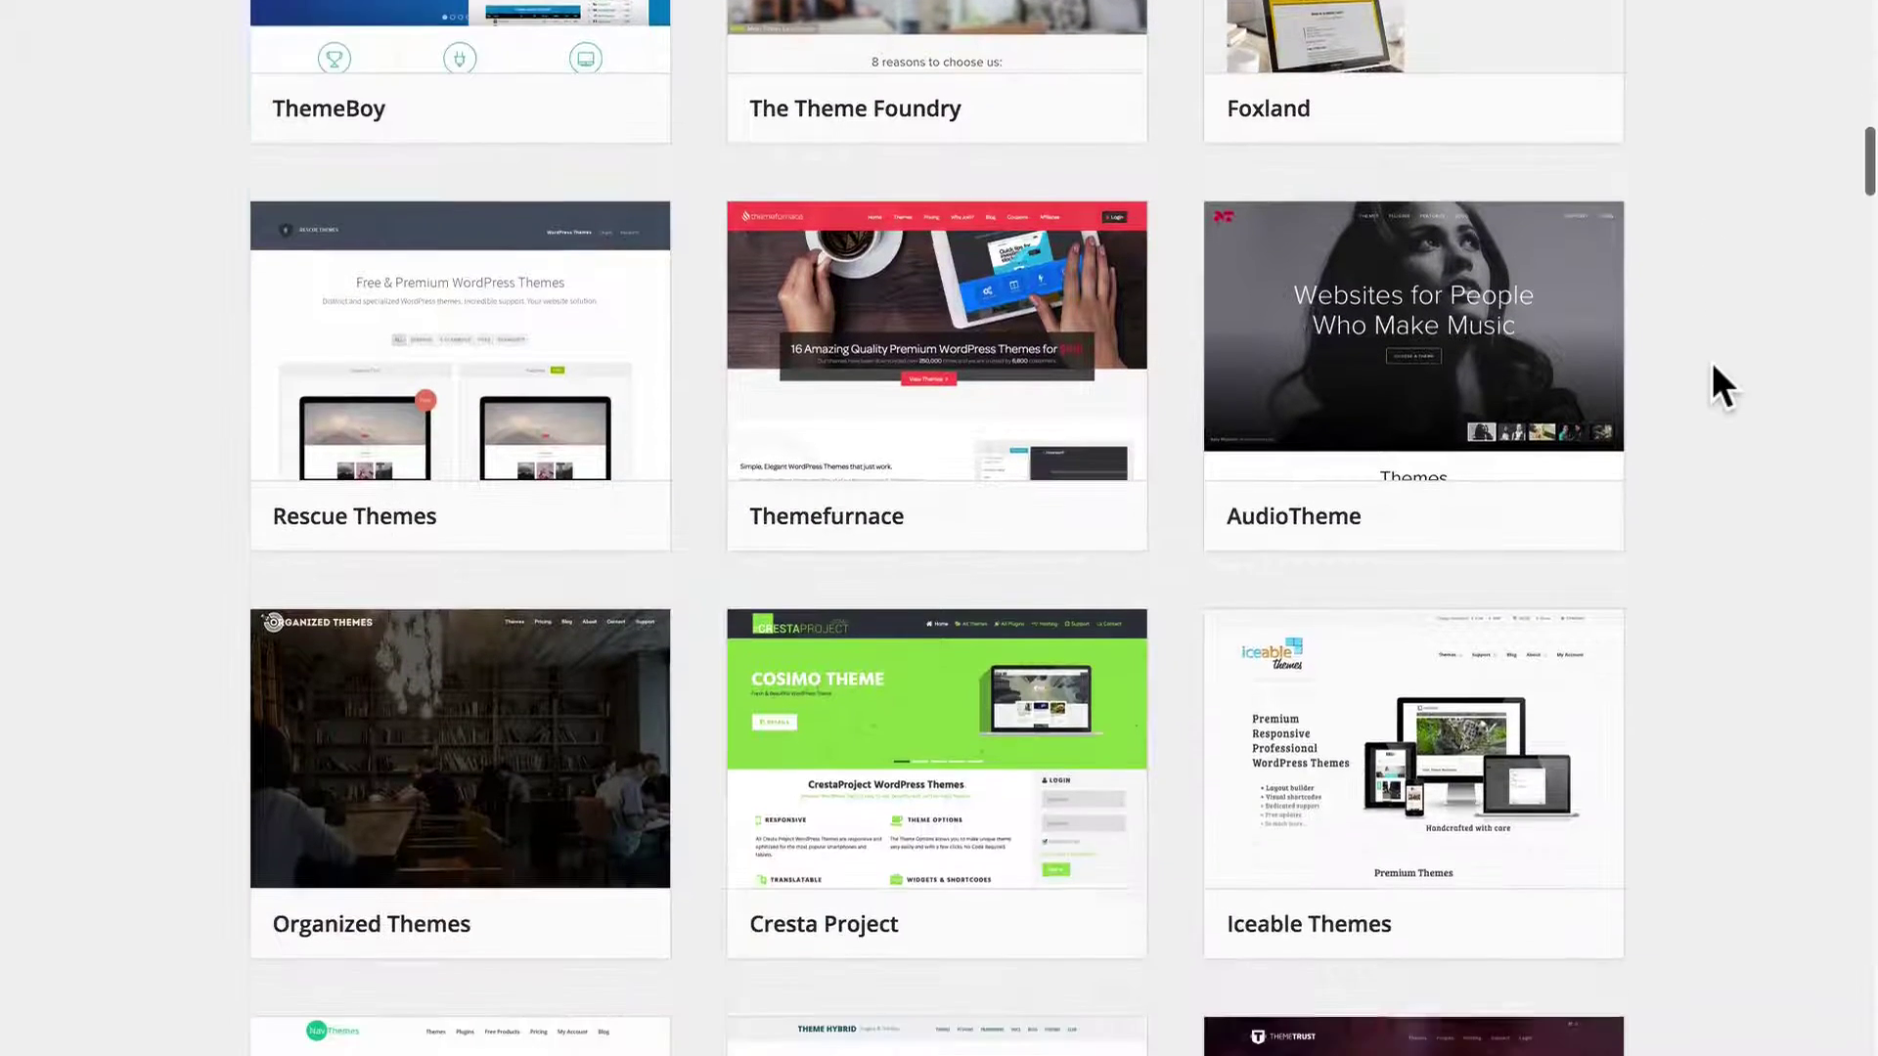
{"action": "scroll", "coordinate": [1711, 362], "scroll_direction": "down", "scroll_amount": 3}
{"action": "scroll", "coordinate": [1712, 362], "scroll_direction": "up", "scroll_amount": 19}
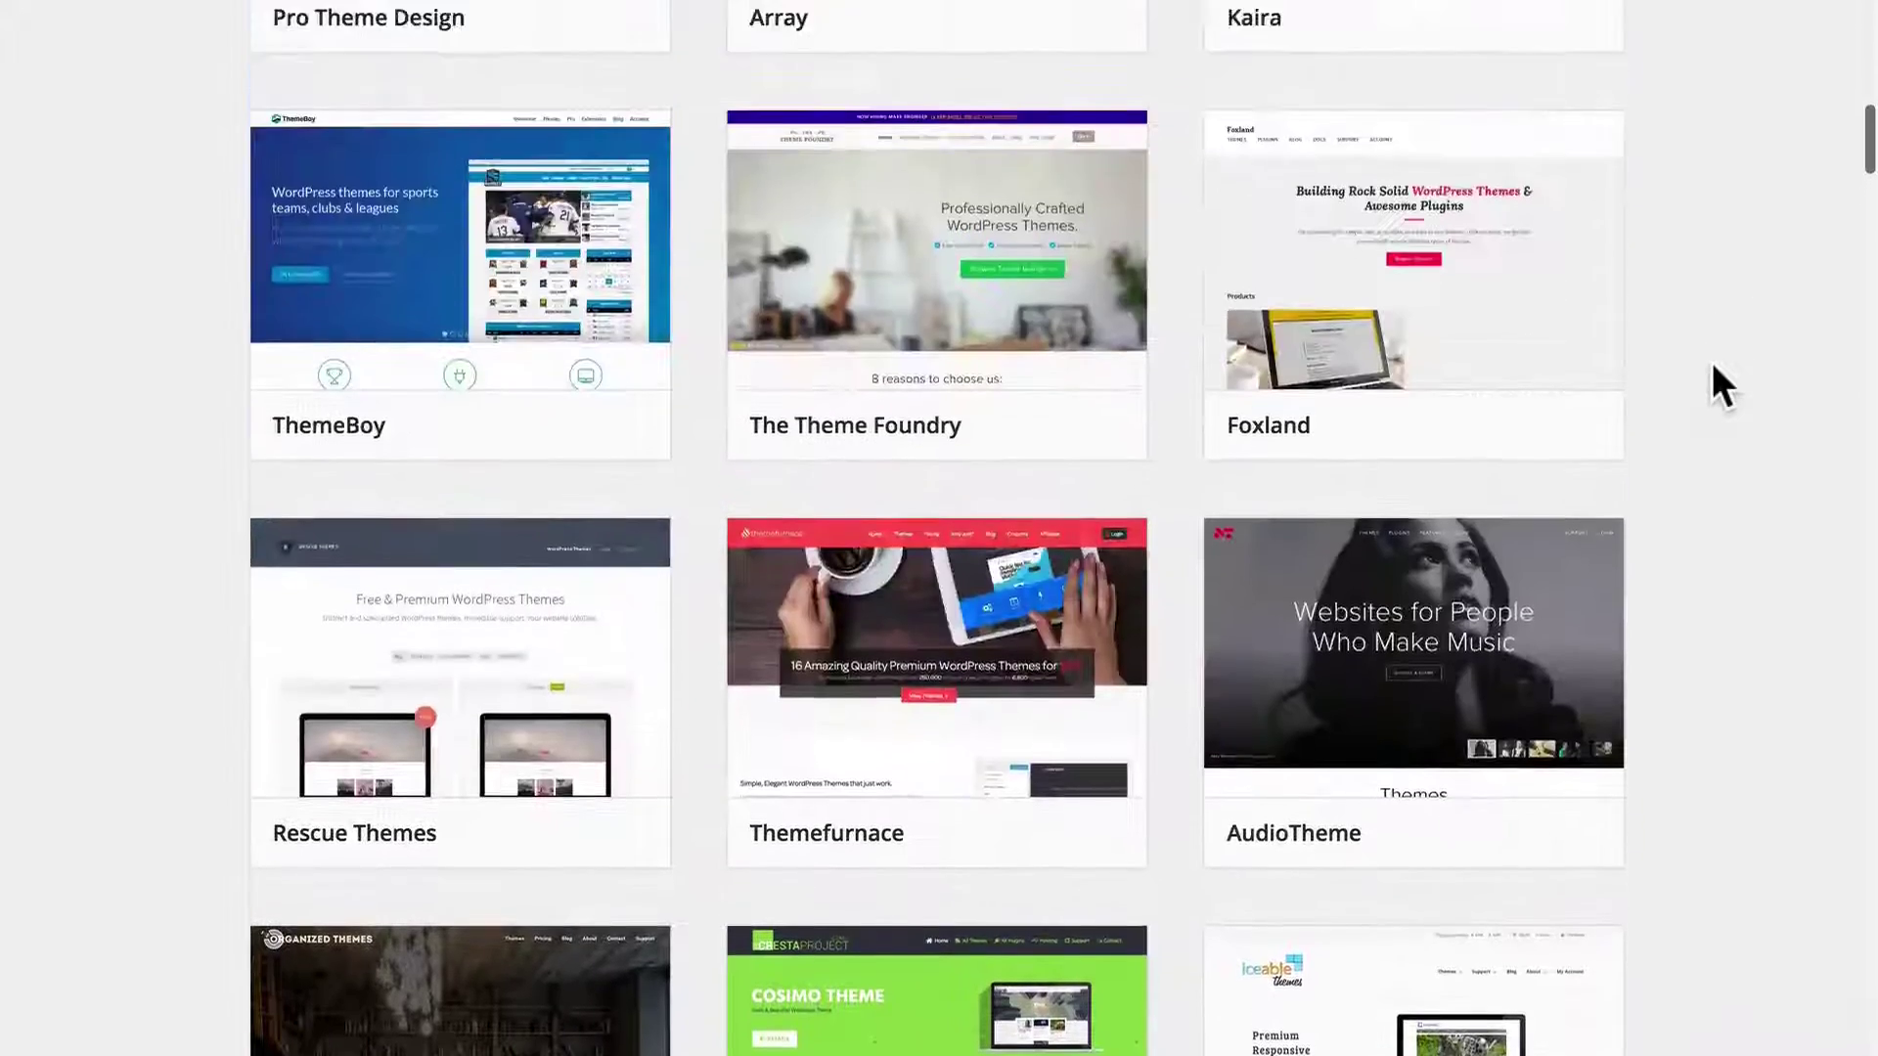
{"action": "scroll", "coordinate": [1712, 362], "scroll_direction": "up", "scroll_amount": 5}
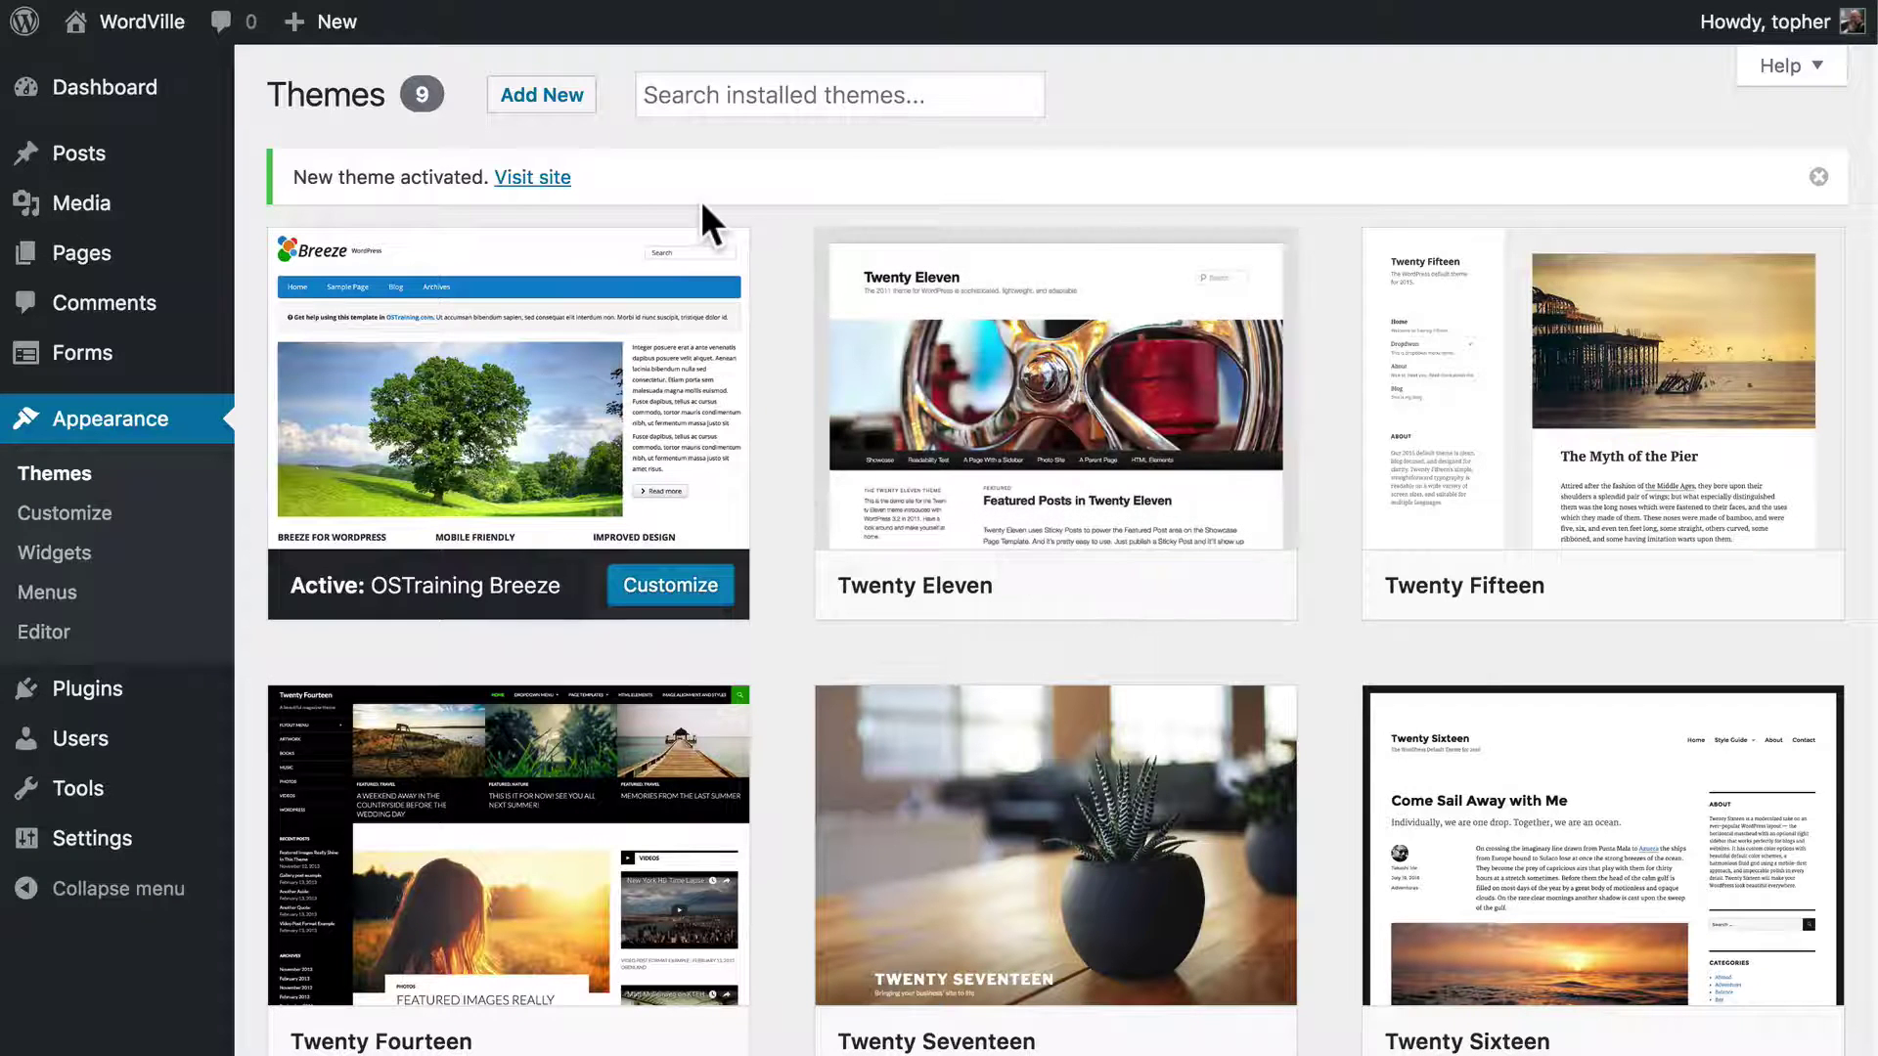
- Open Add Themes and expand, then collapse, the Upload Theme panel
{"action": "left_click", "coordinate": [563, 108]}
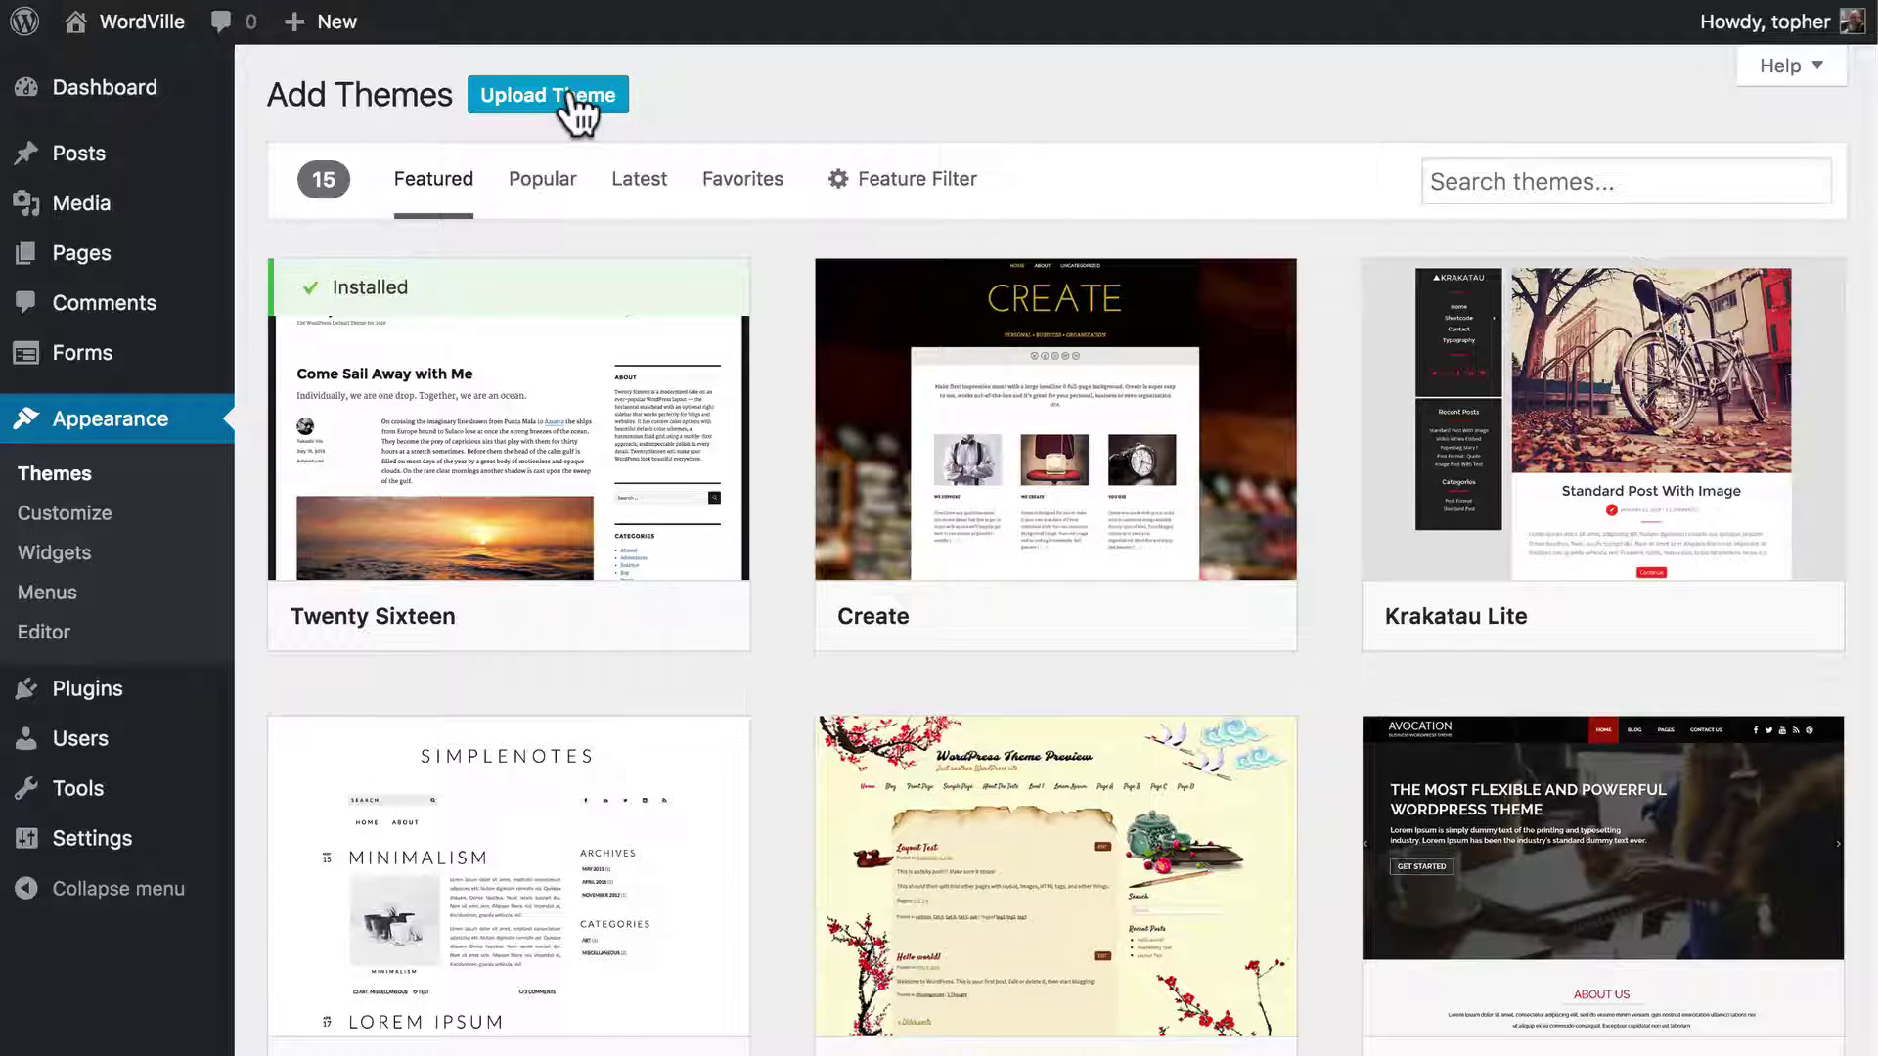
{"action": "left_click", "coordinate": [577, 107]}
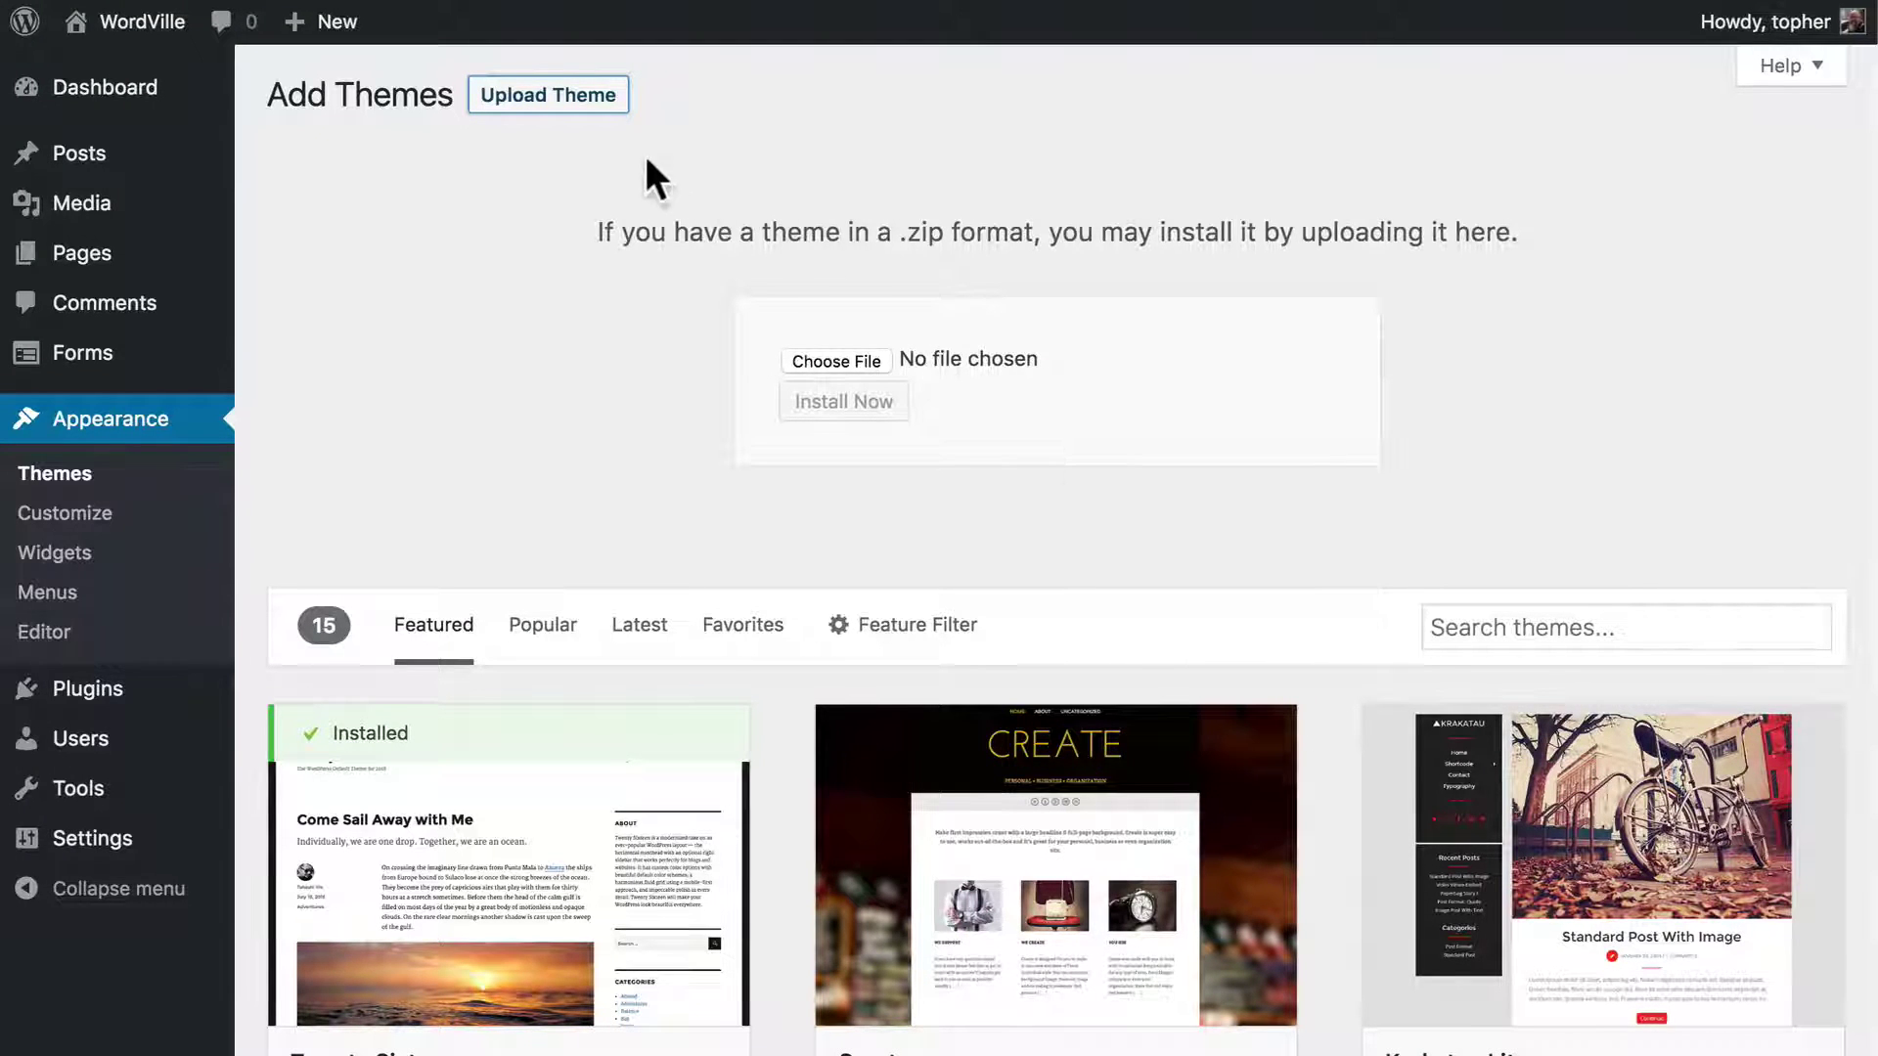
{"action": "left_click", "coordinate": [608, 104]}
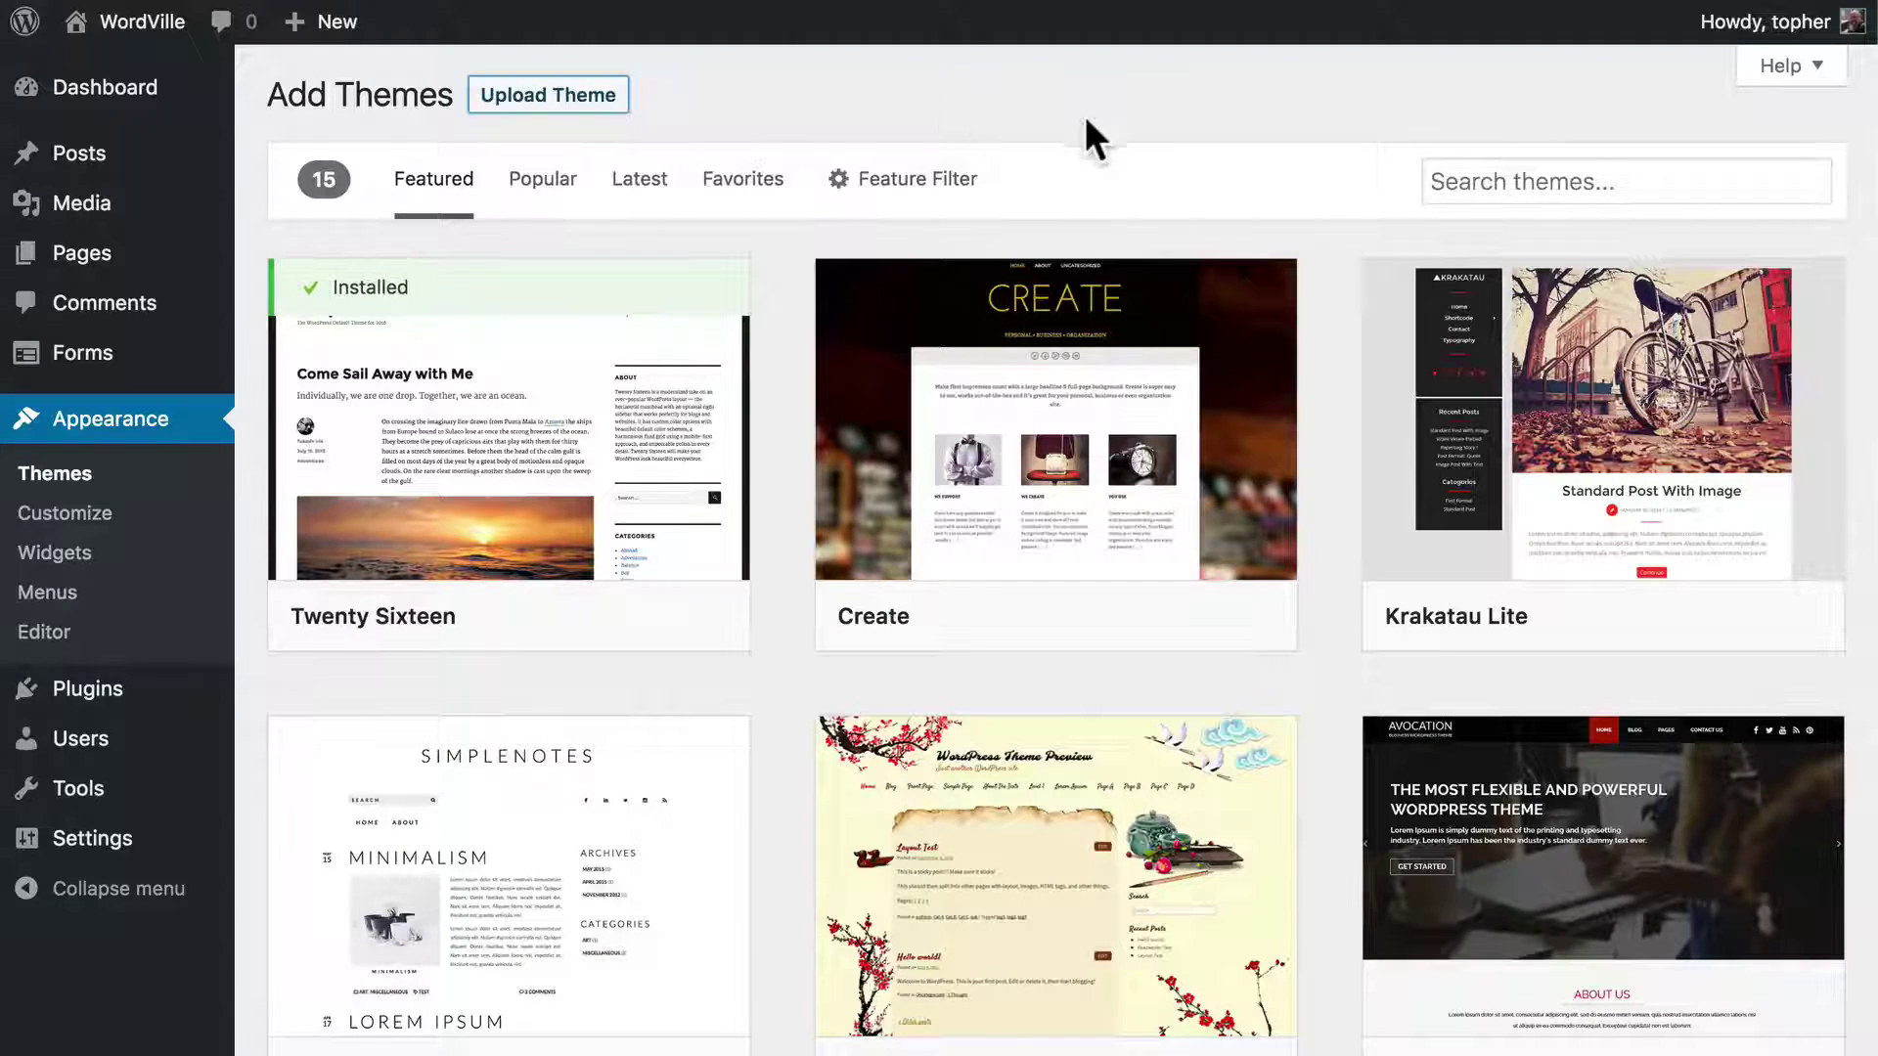
- Scroll the featured themes down to Ryu
{"action": "scroll", "coordinate": [1123, 118], "scroll_direction": "down", "scroll_amount": 5}
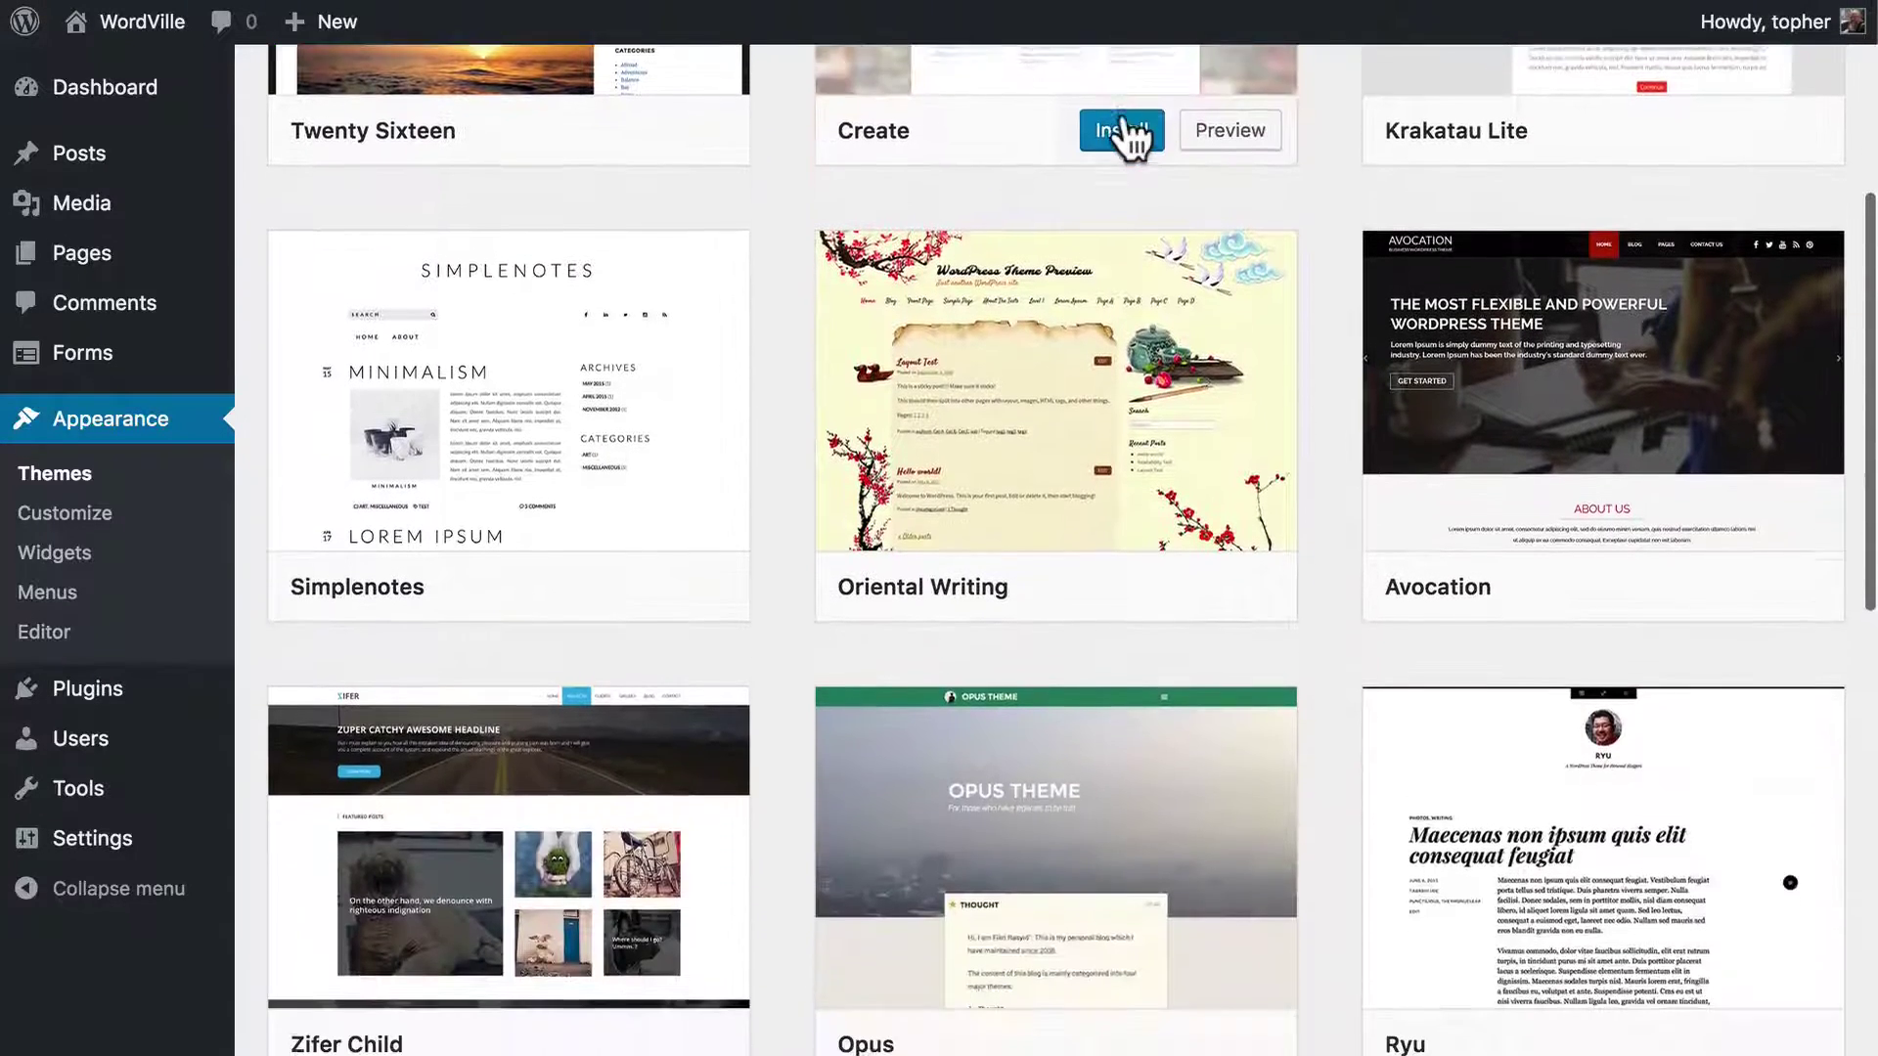
{"action": "scroll", "coordinate": [1125, 117], "scroll_direction": "down", "scroll_amount": 1}
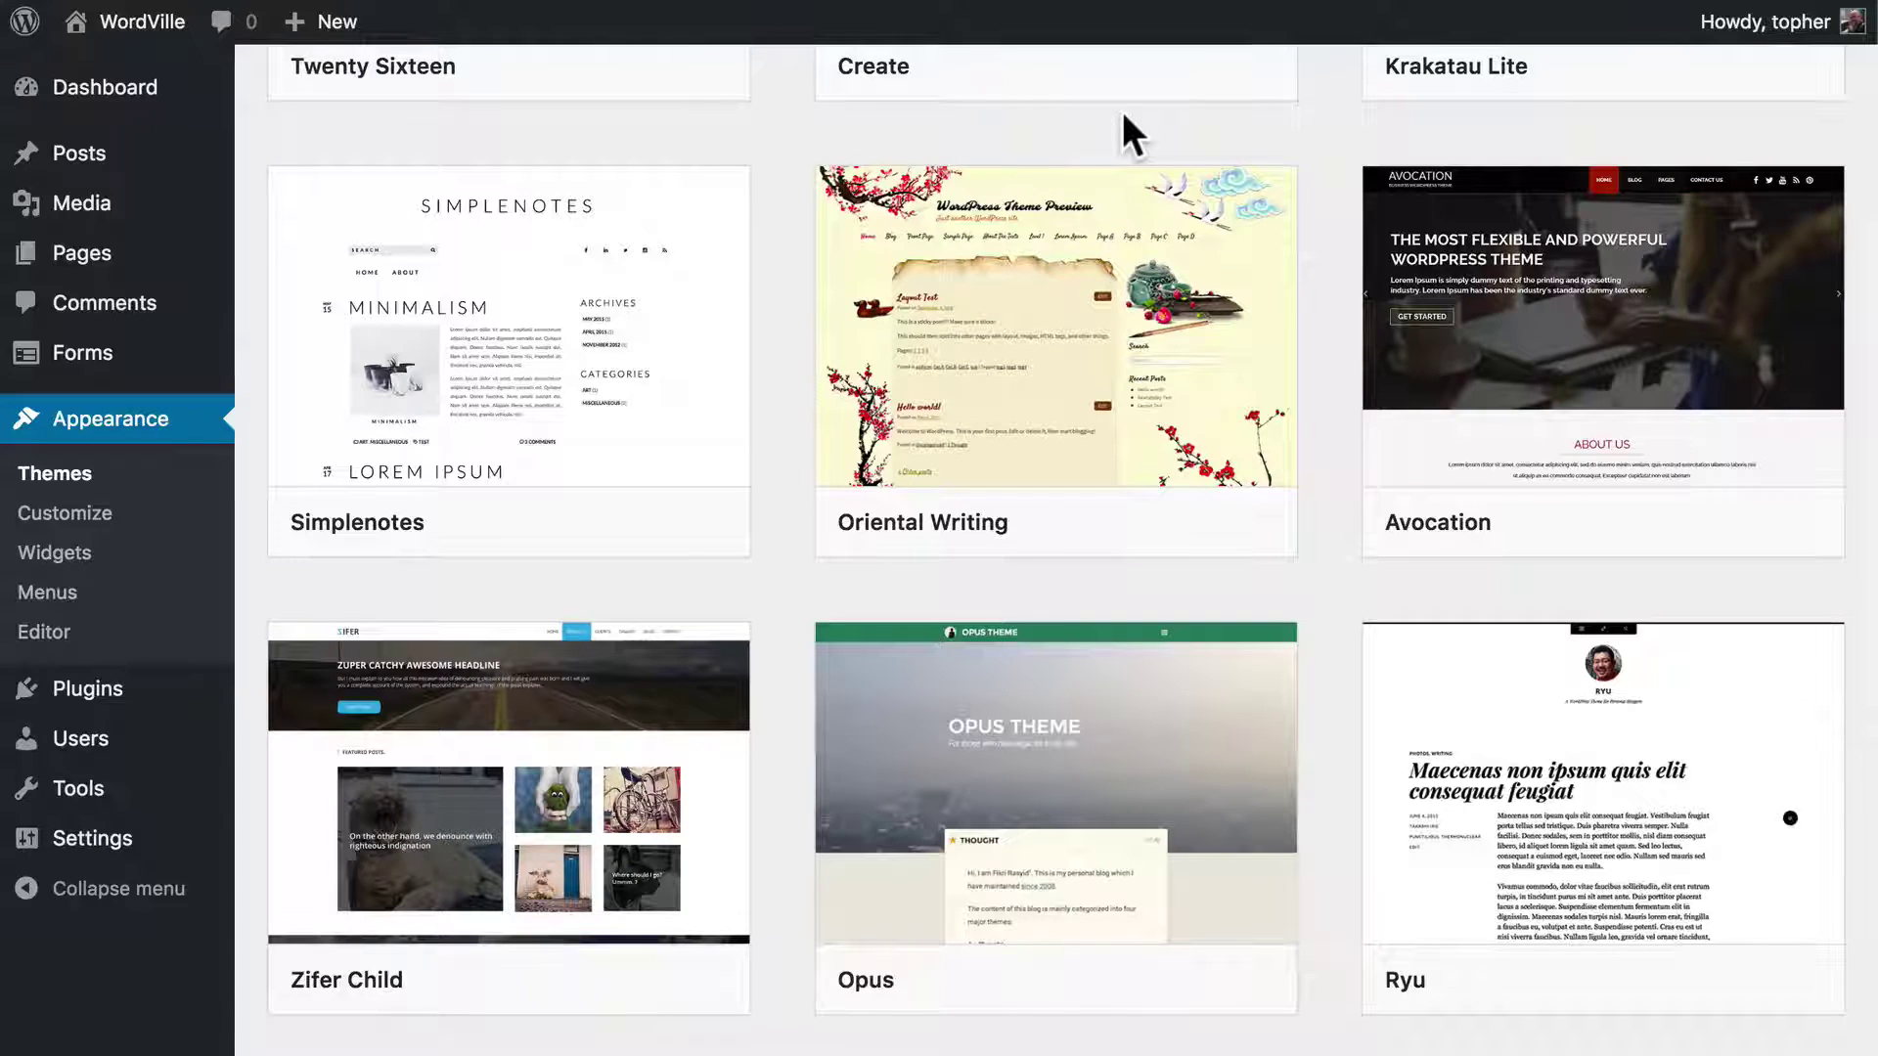
{"action": "scroll", "coordinate": [1123, 110], "scroll_direction": "down", "scroll_amount": 6}
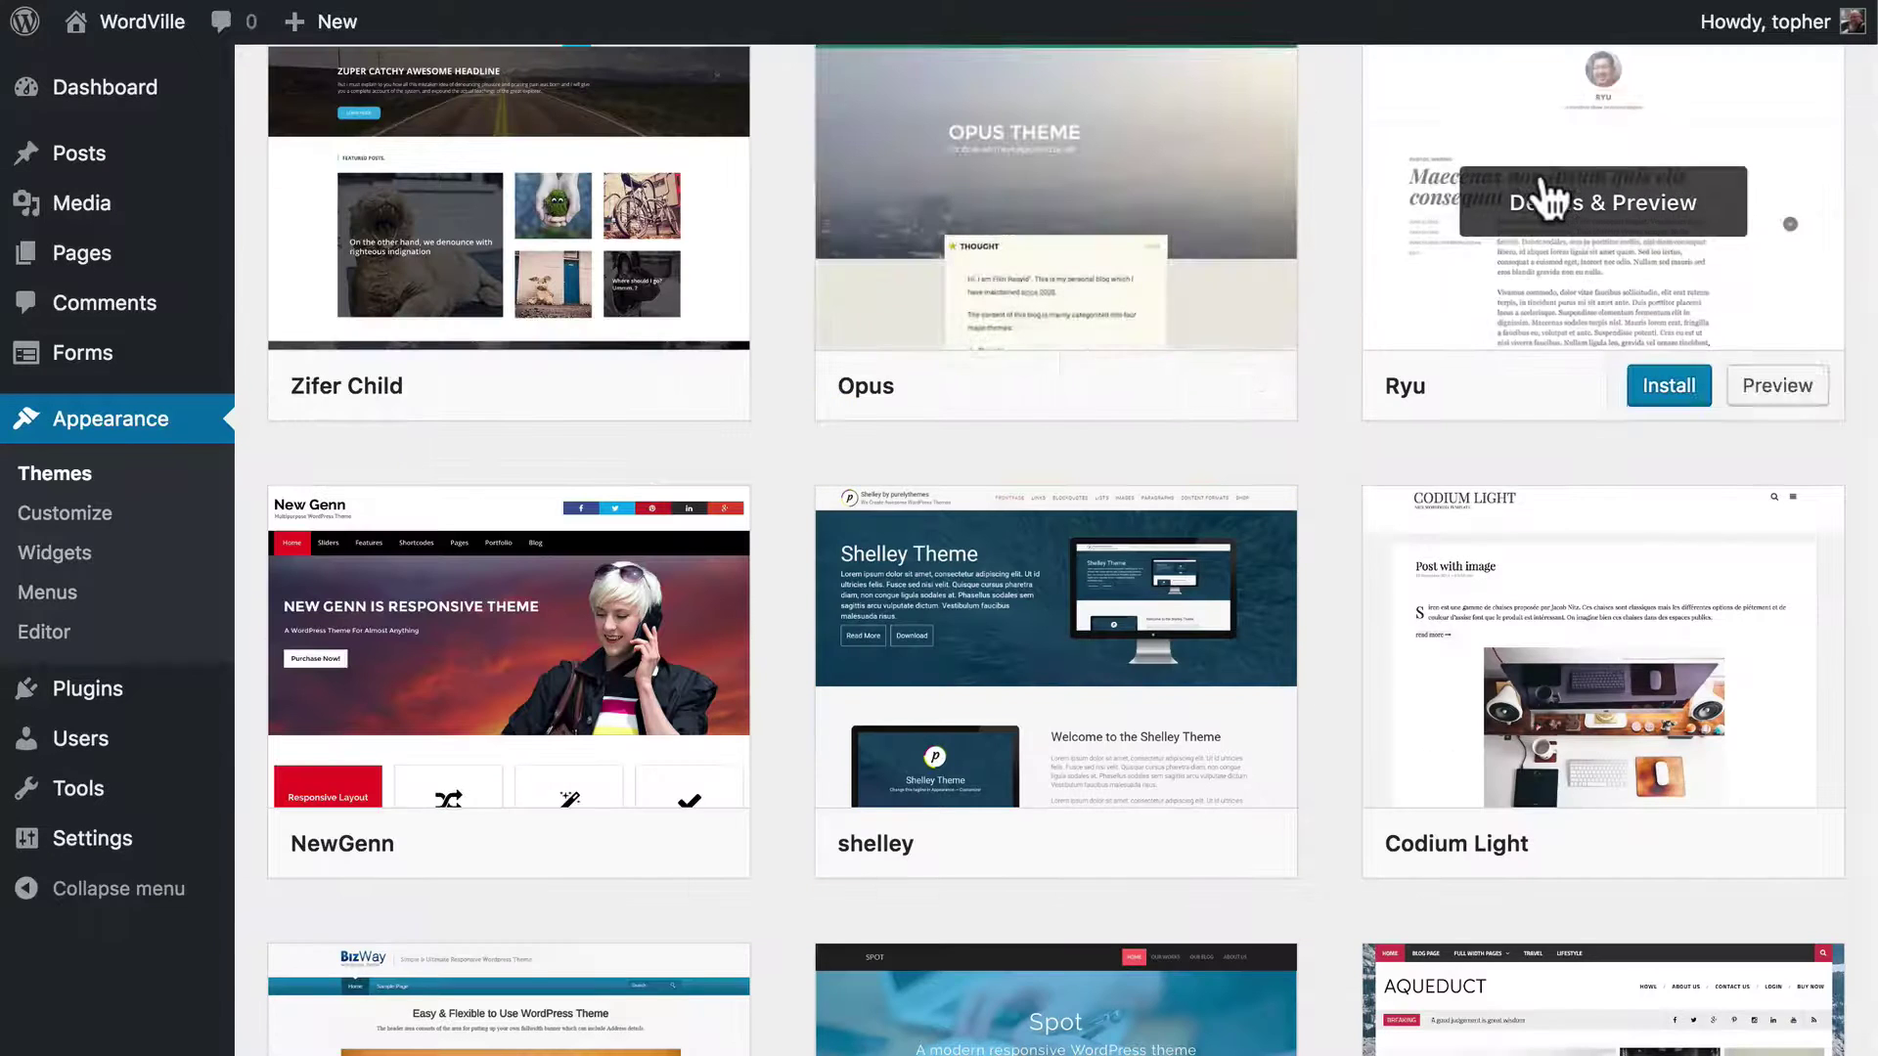
- Install Ryu and scroll through its live preview of WordVille
{"action": "left_click", "coordinate": [1674, 396]}
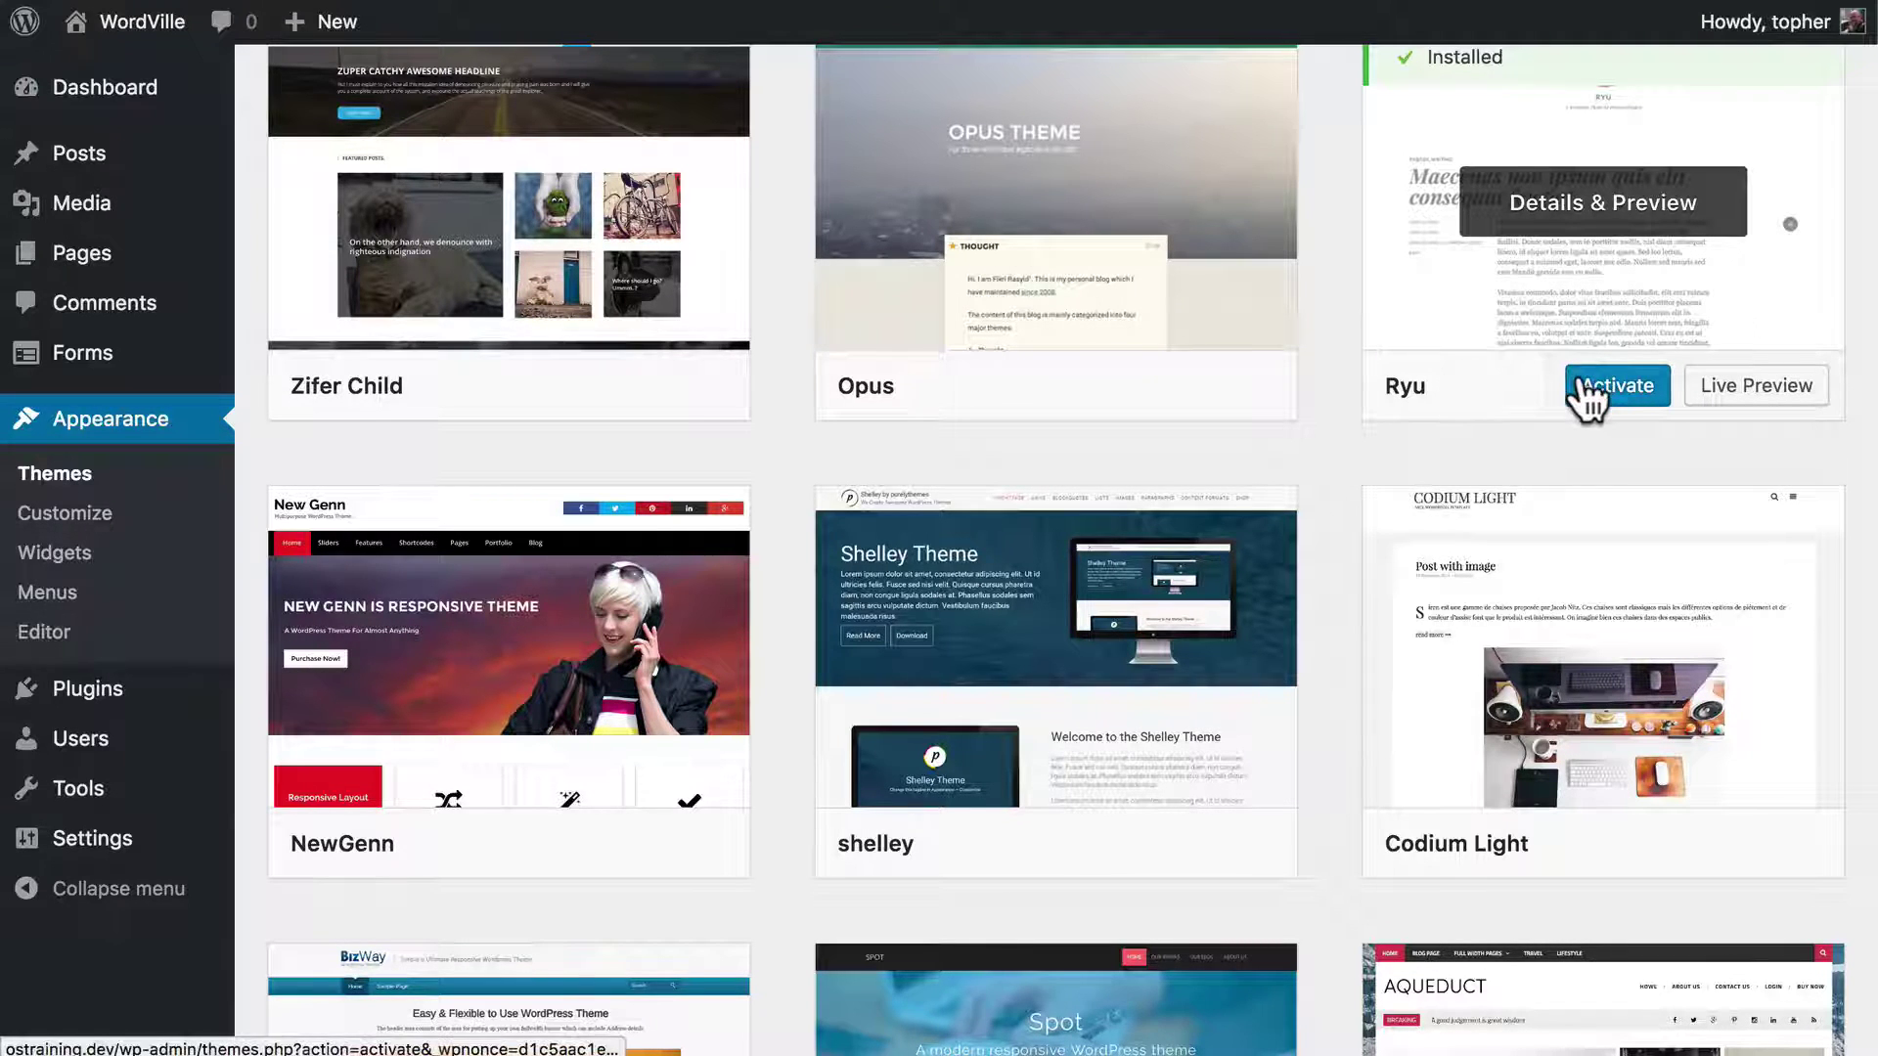
{"action": "left_click", "coordinate": [1757, 401]}
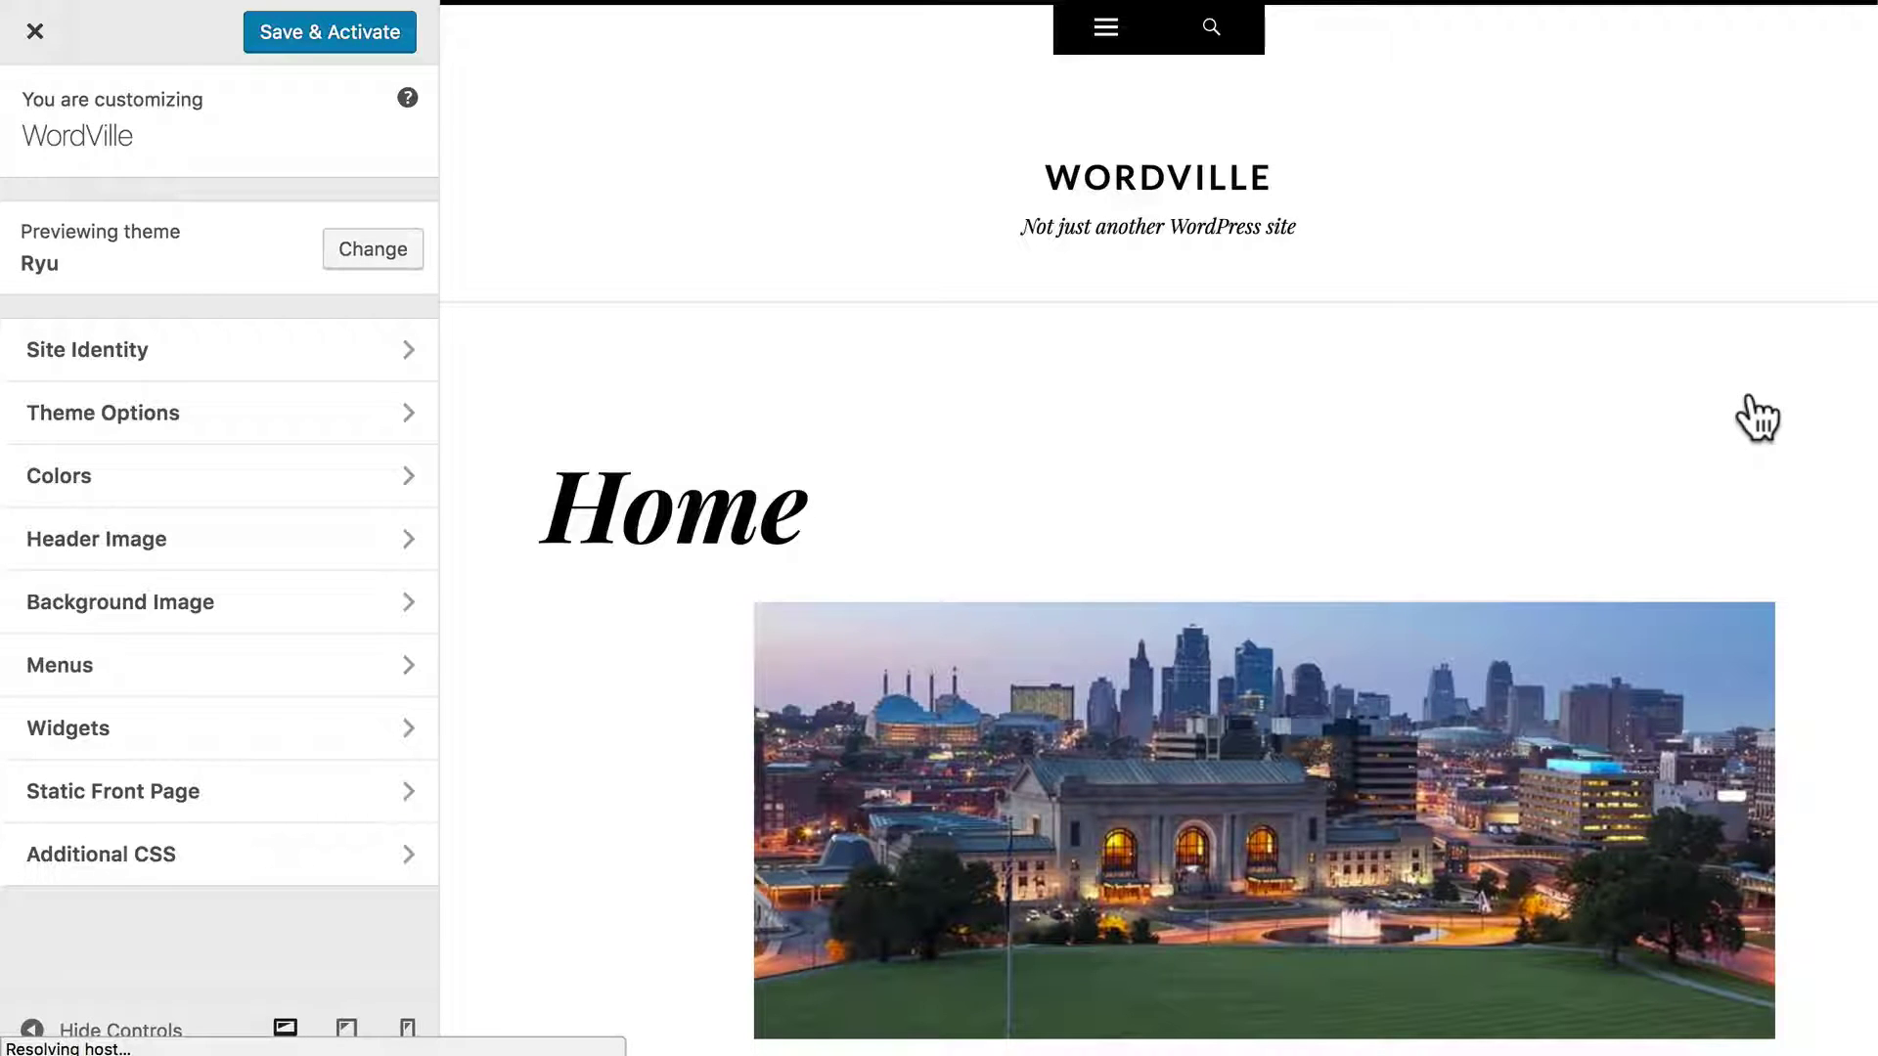
{"action": "scroll", "coordinate": [1758, 418], "scroll_direction": "down", "scroll_amount": 8}
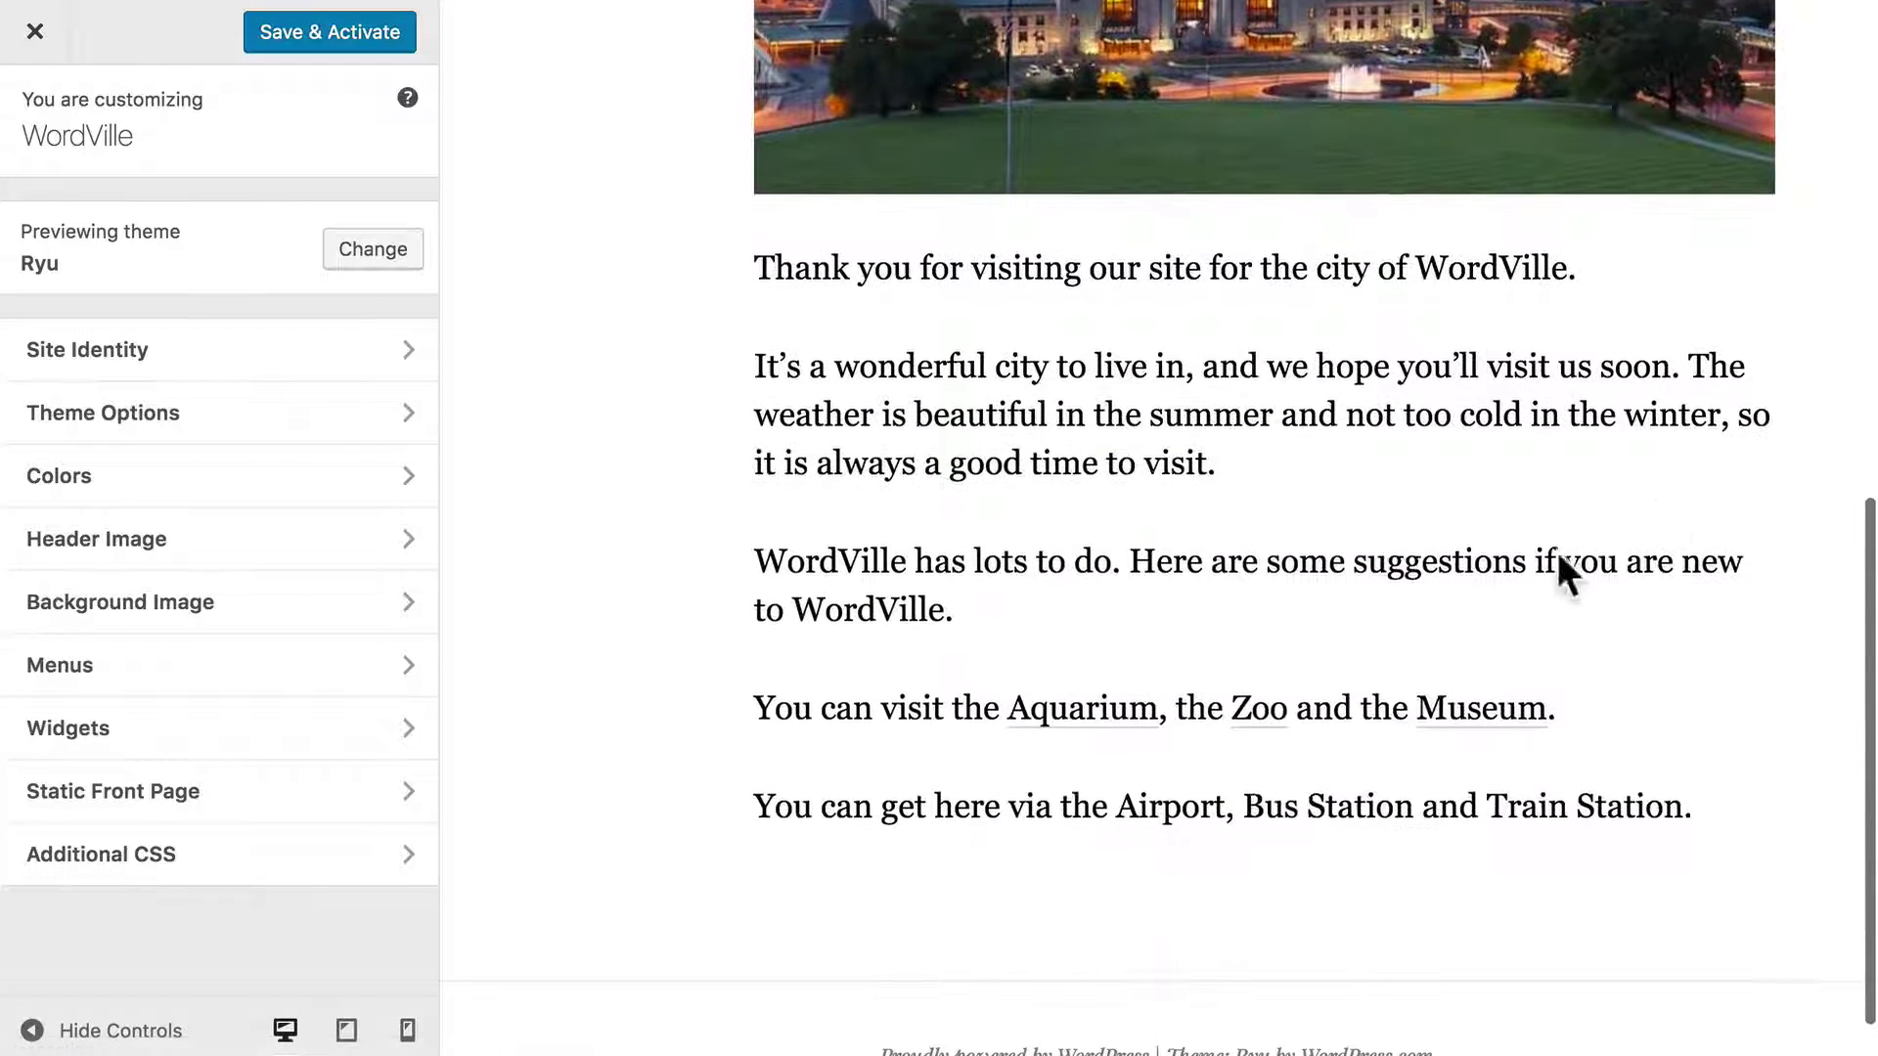
{"action": "scroll", "coordinate": [1317, 554], "scroll_direction": "up", "scroll_amount": 7}
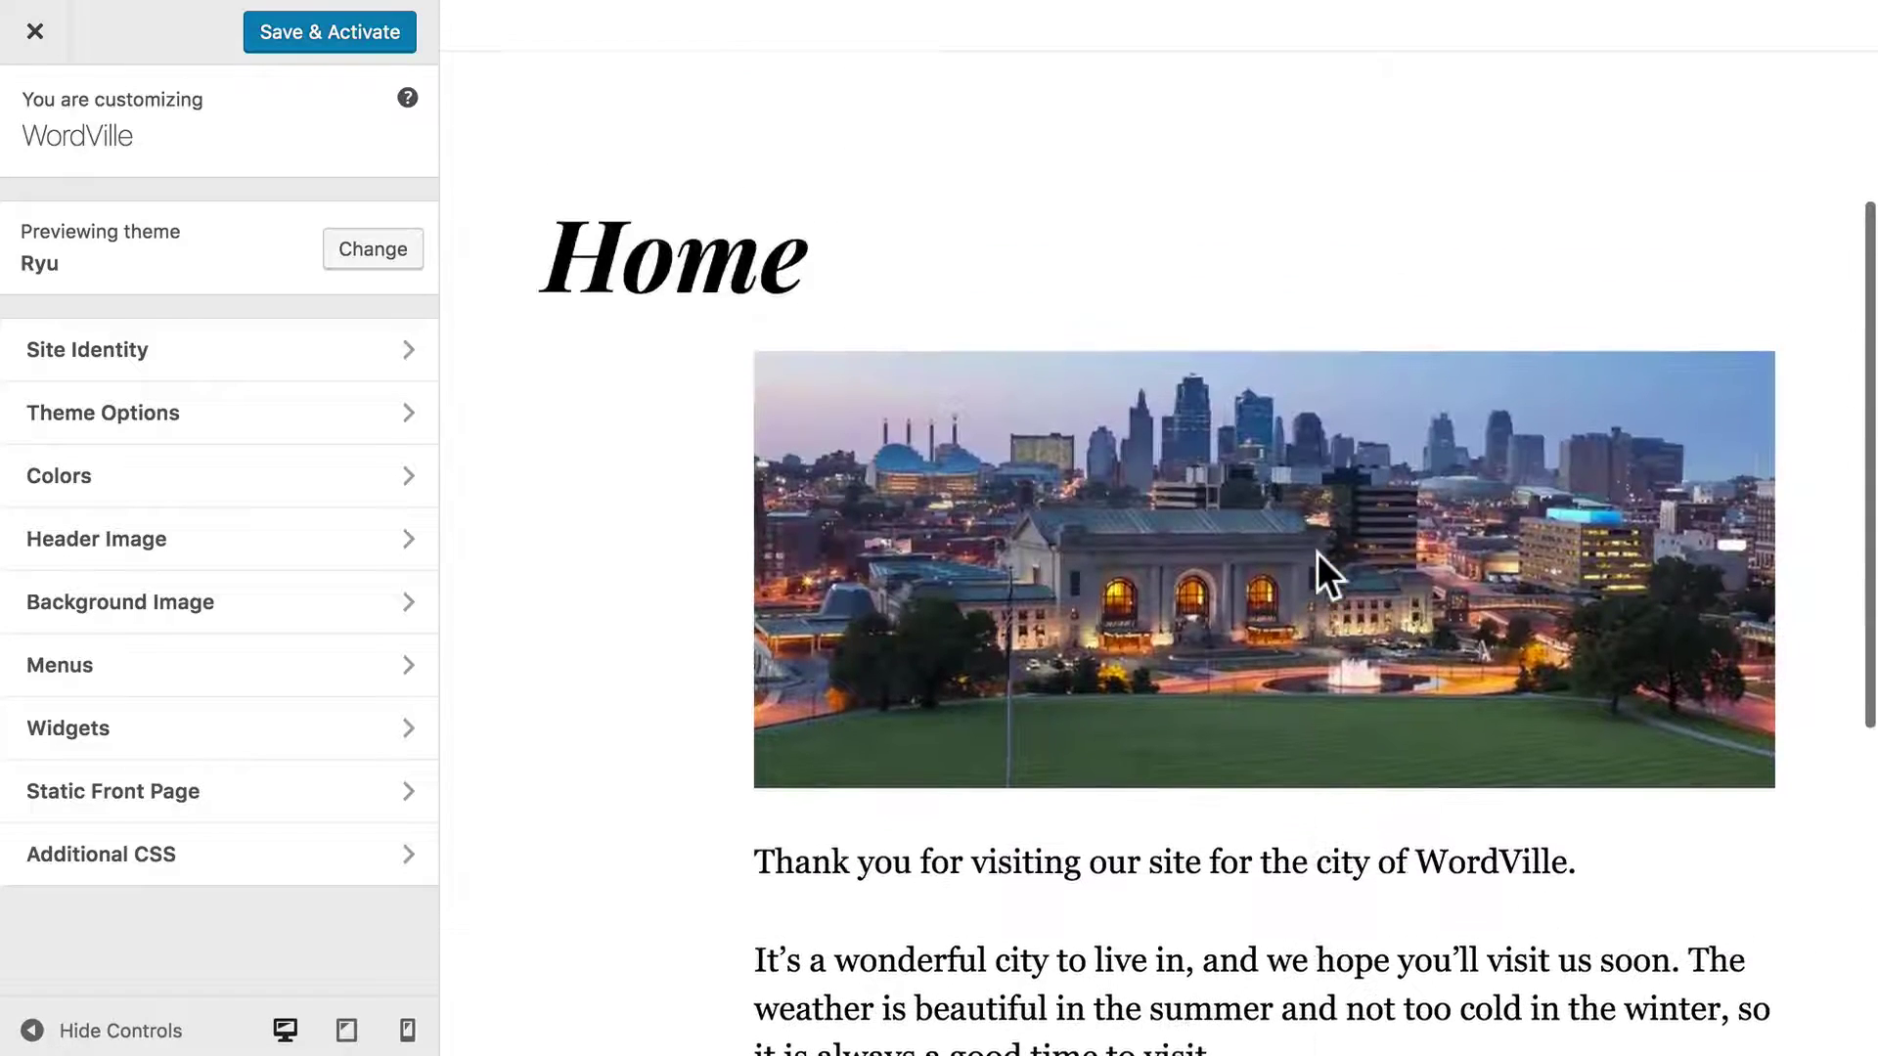
{"action": "scroll", "coordinate": [1318, 554], "scroll_direction": "up", "scroll_amount": 4}
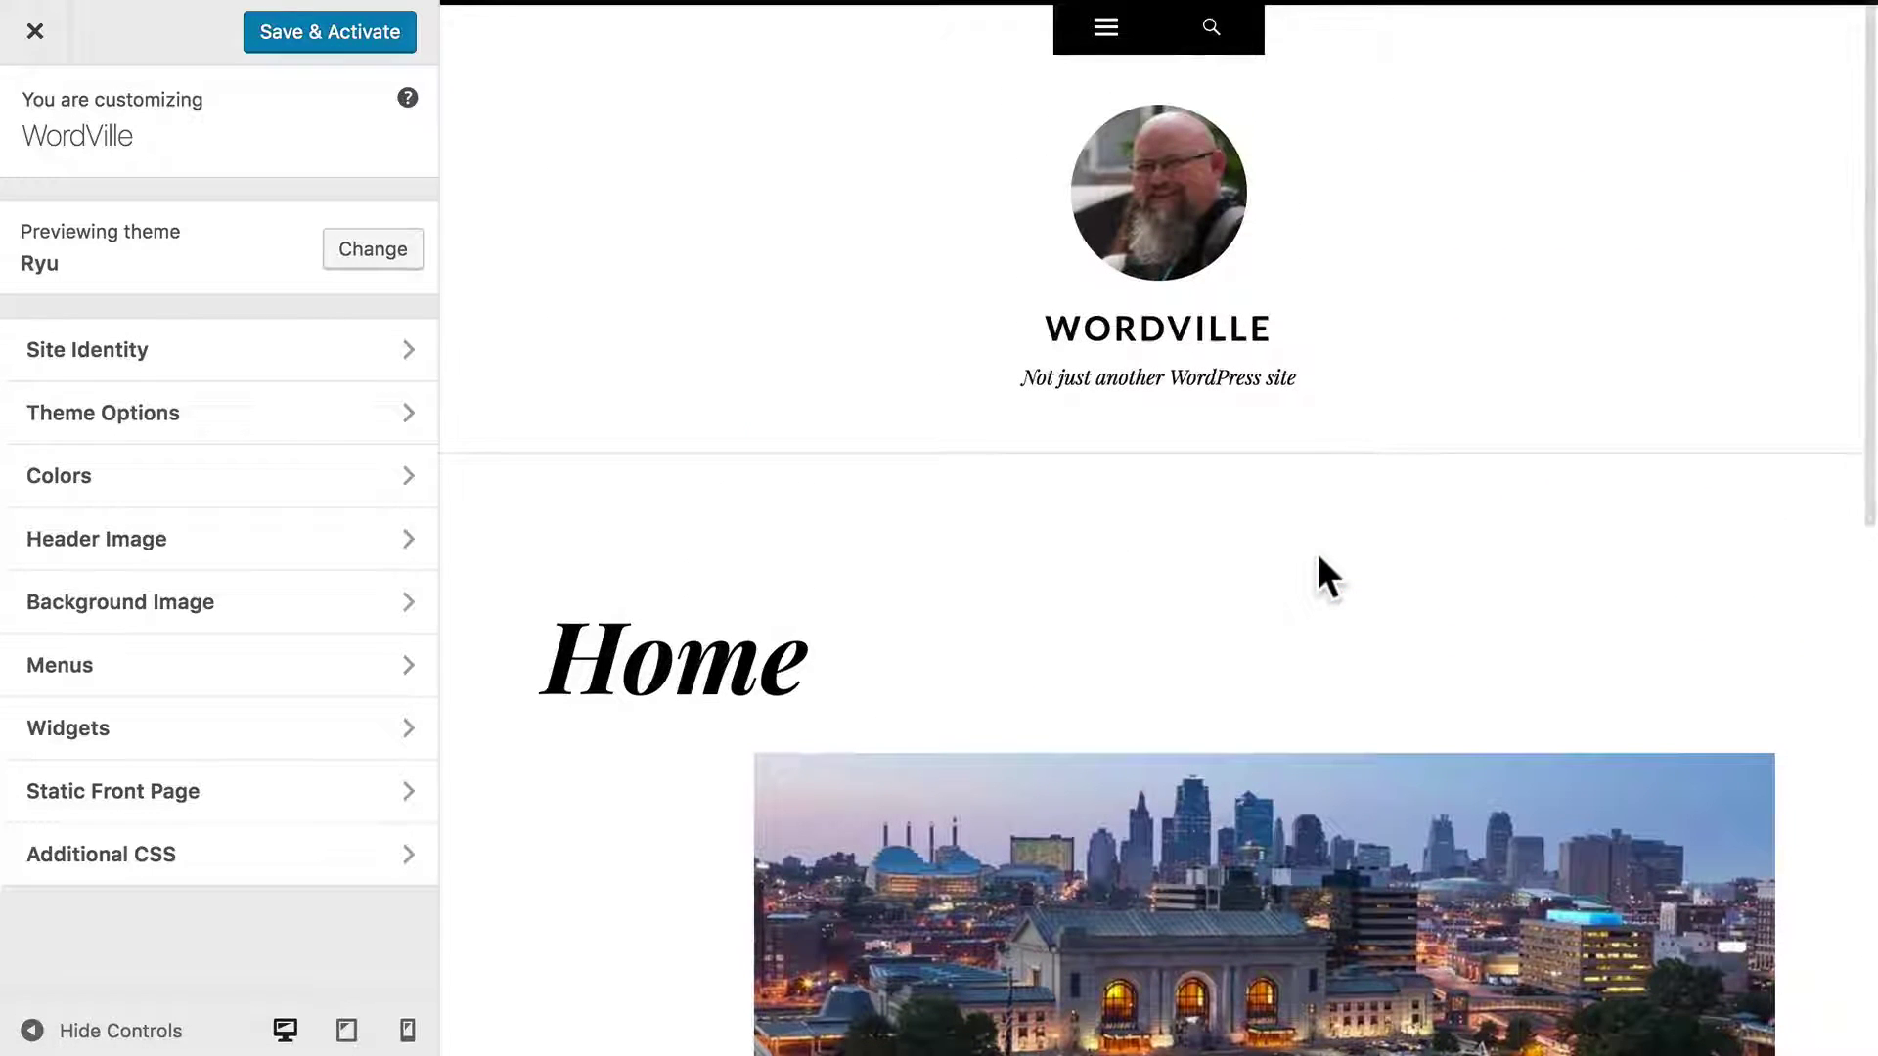
{"action": "scroll", "coordinate": [1317, 554], "scroll_direction": "down", "scroll_amount": 8}
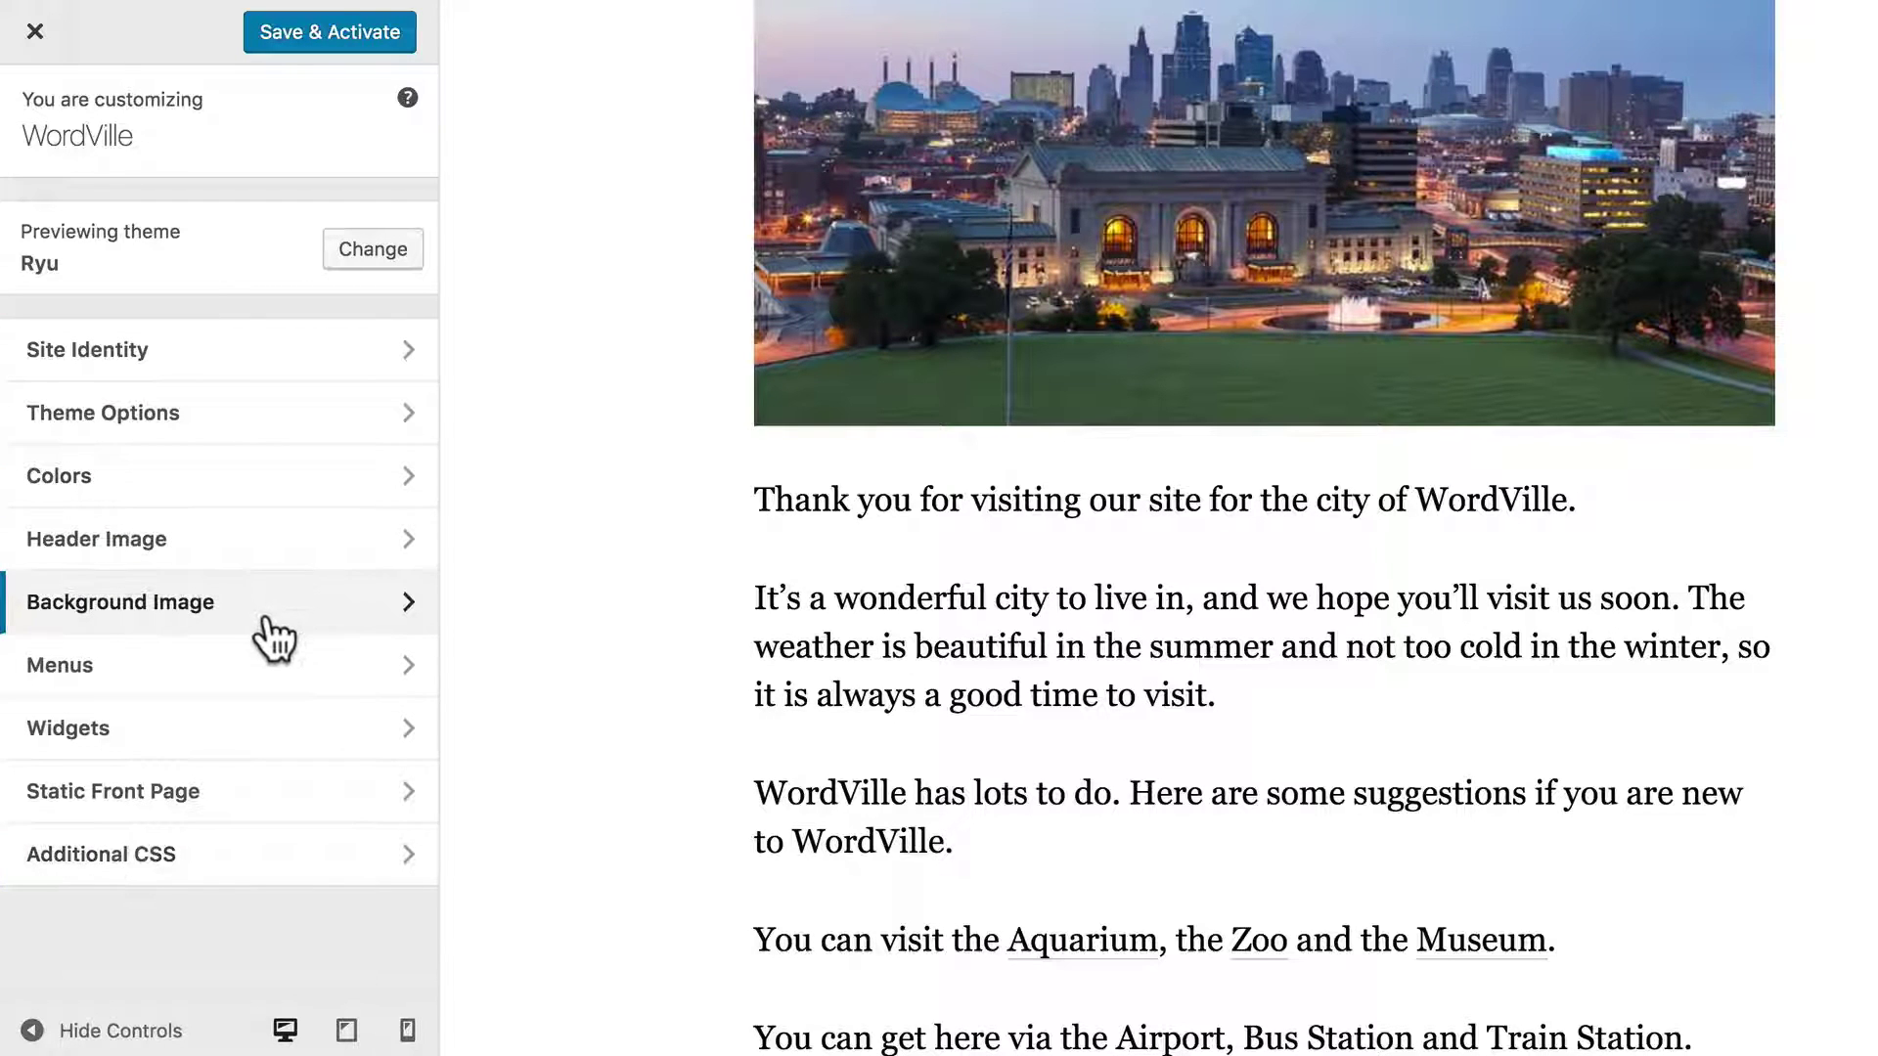
- Close the Ryu preview without activating and browse the installed themes list
{"action": "left_click", "coordinate": [34, 29]}
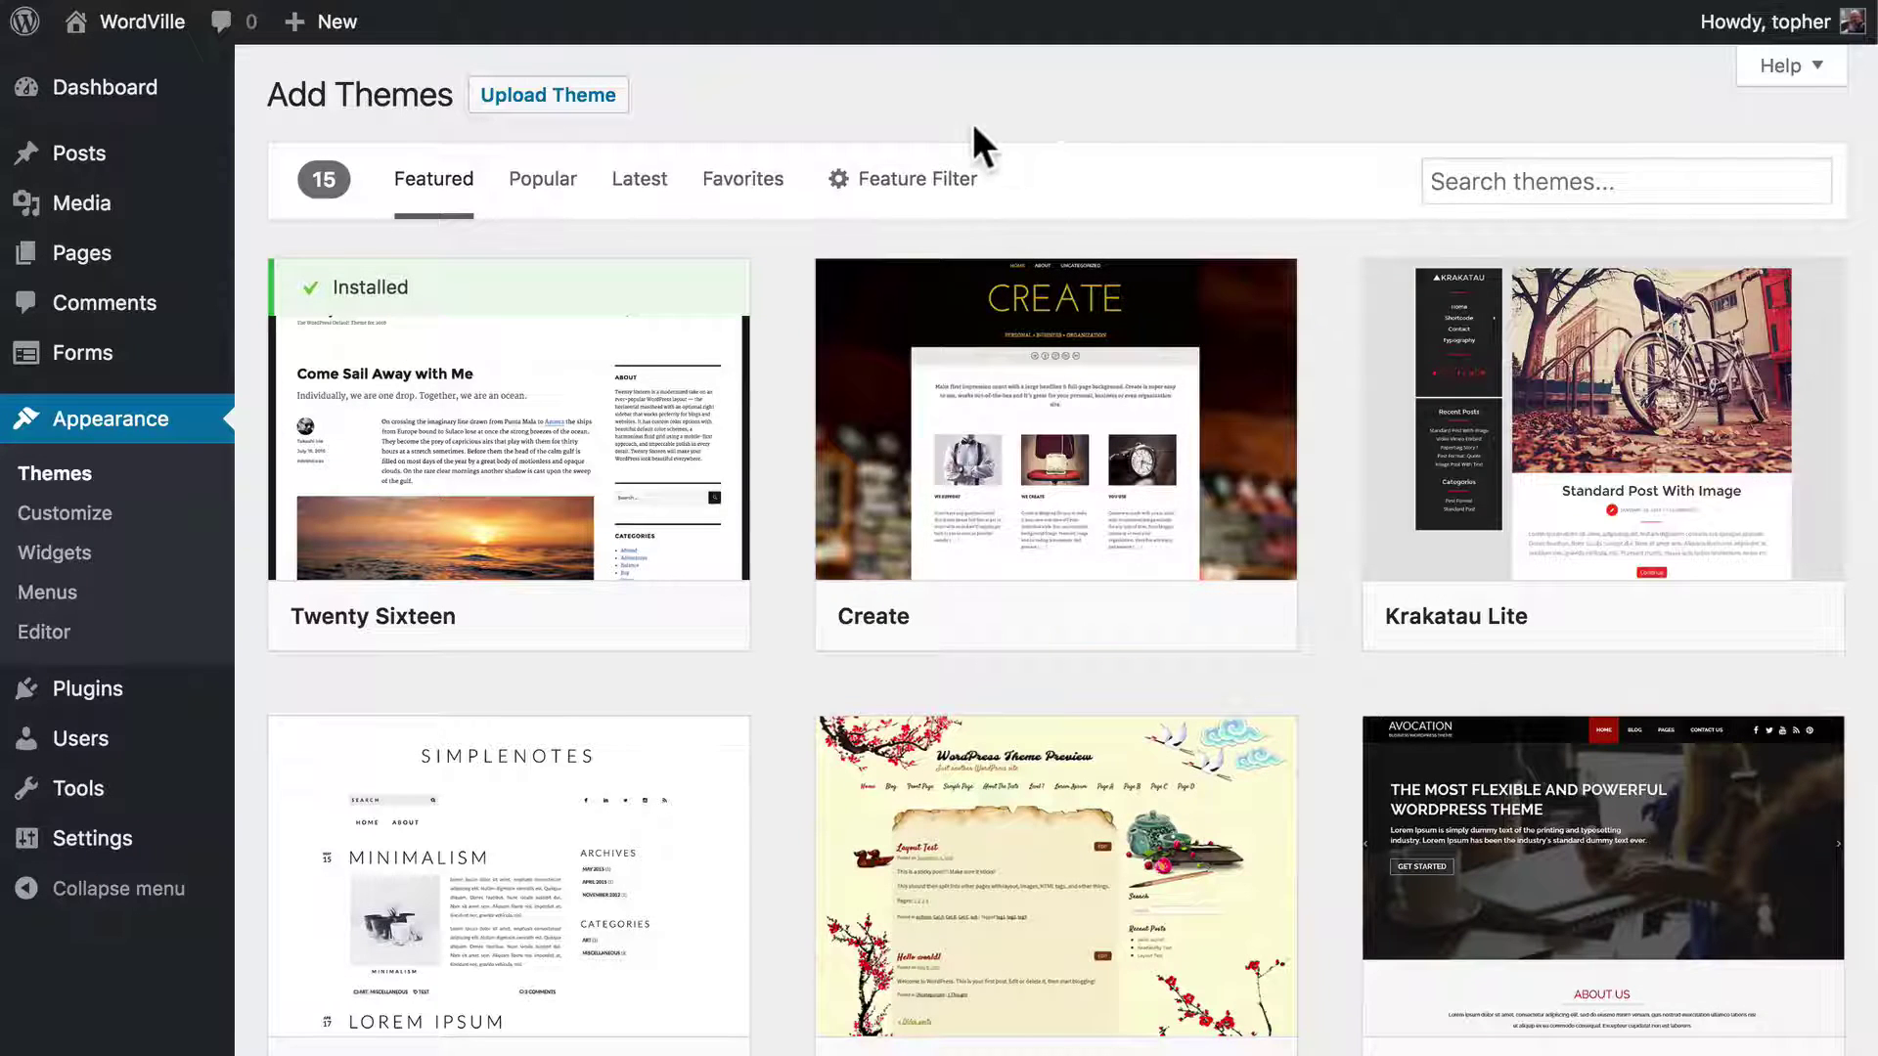
{"action": "left_click", "coordinate": [66, 473]}
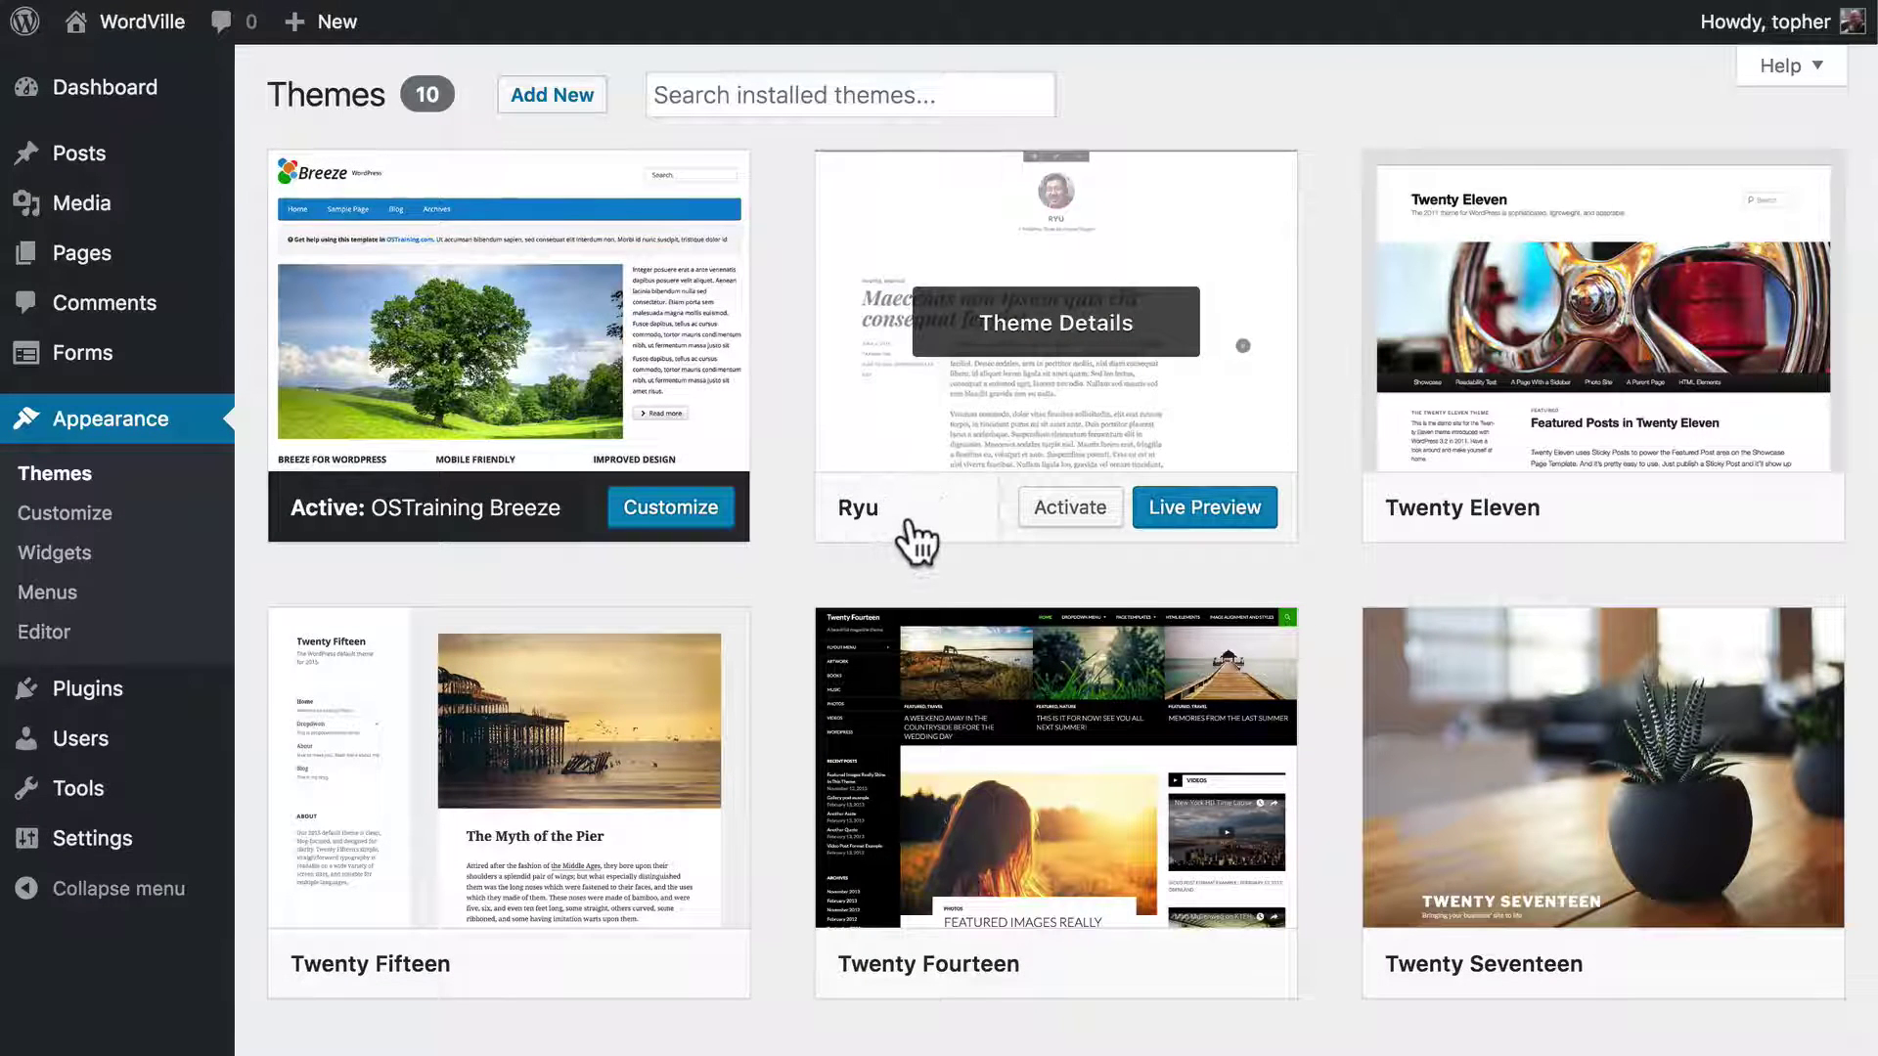
{"action": "scroll", "coordinate": [1369, 566], "scroll_direction": "down", "scroll_amount": 3}
{"action": "scroll", "coordinate": [1369, 566], "scroll_direction": "down", "scroll_amount": 8}
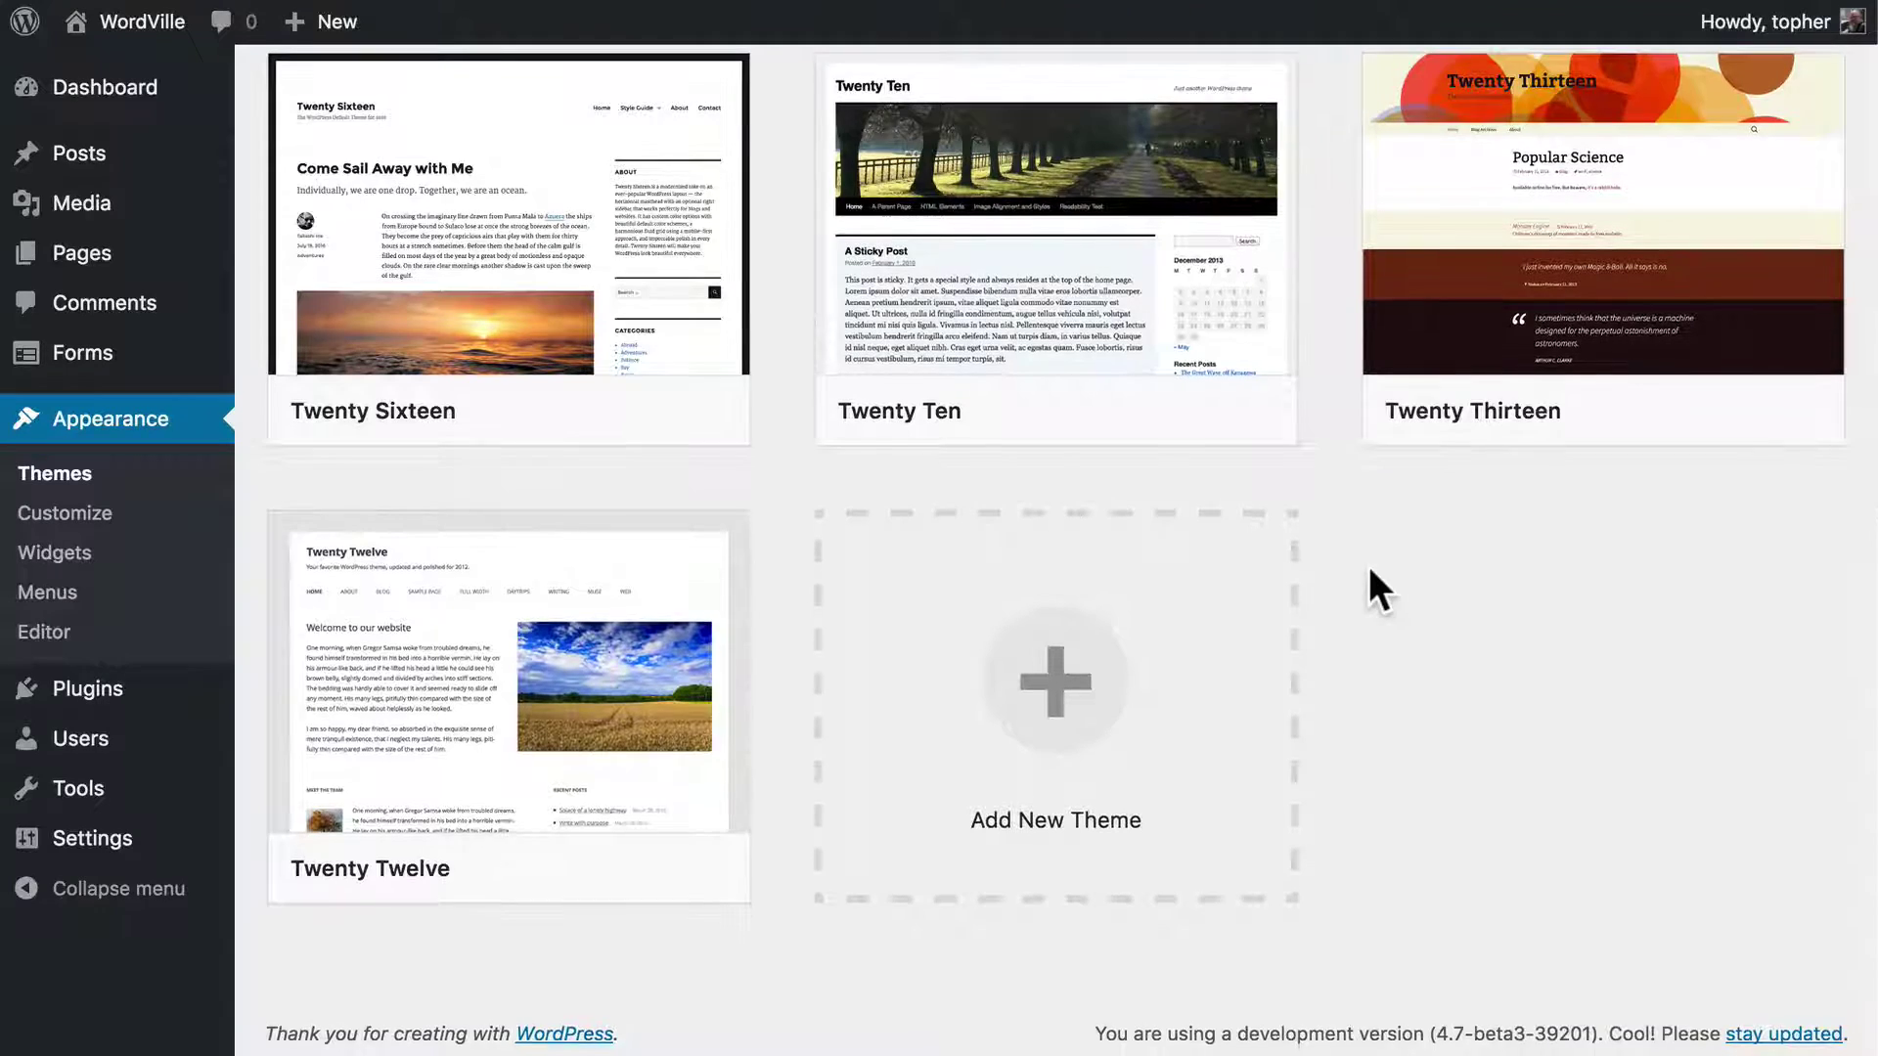
{"action": "scroll", "coordinate": [1369, 565], "scroll_direction": "up", "scroll_amount": 7}
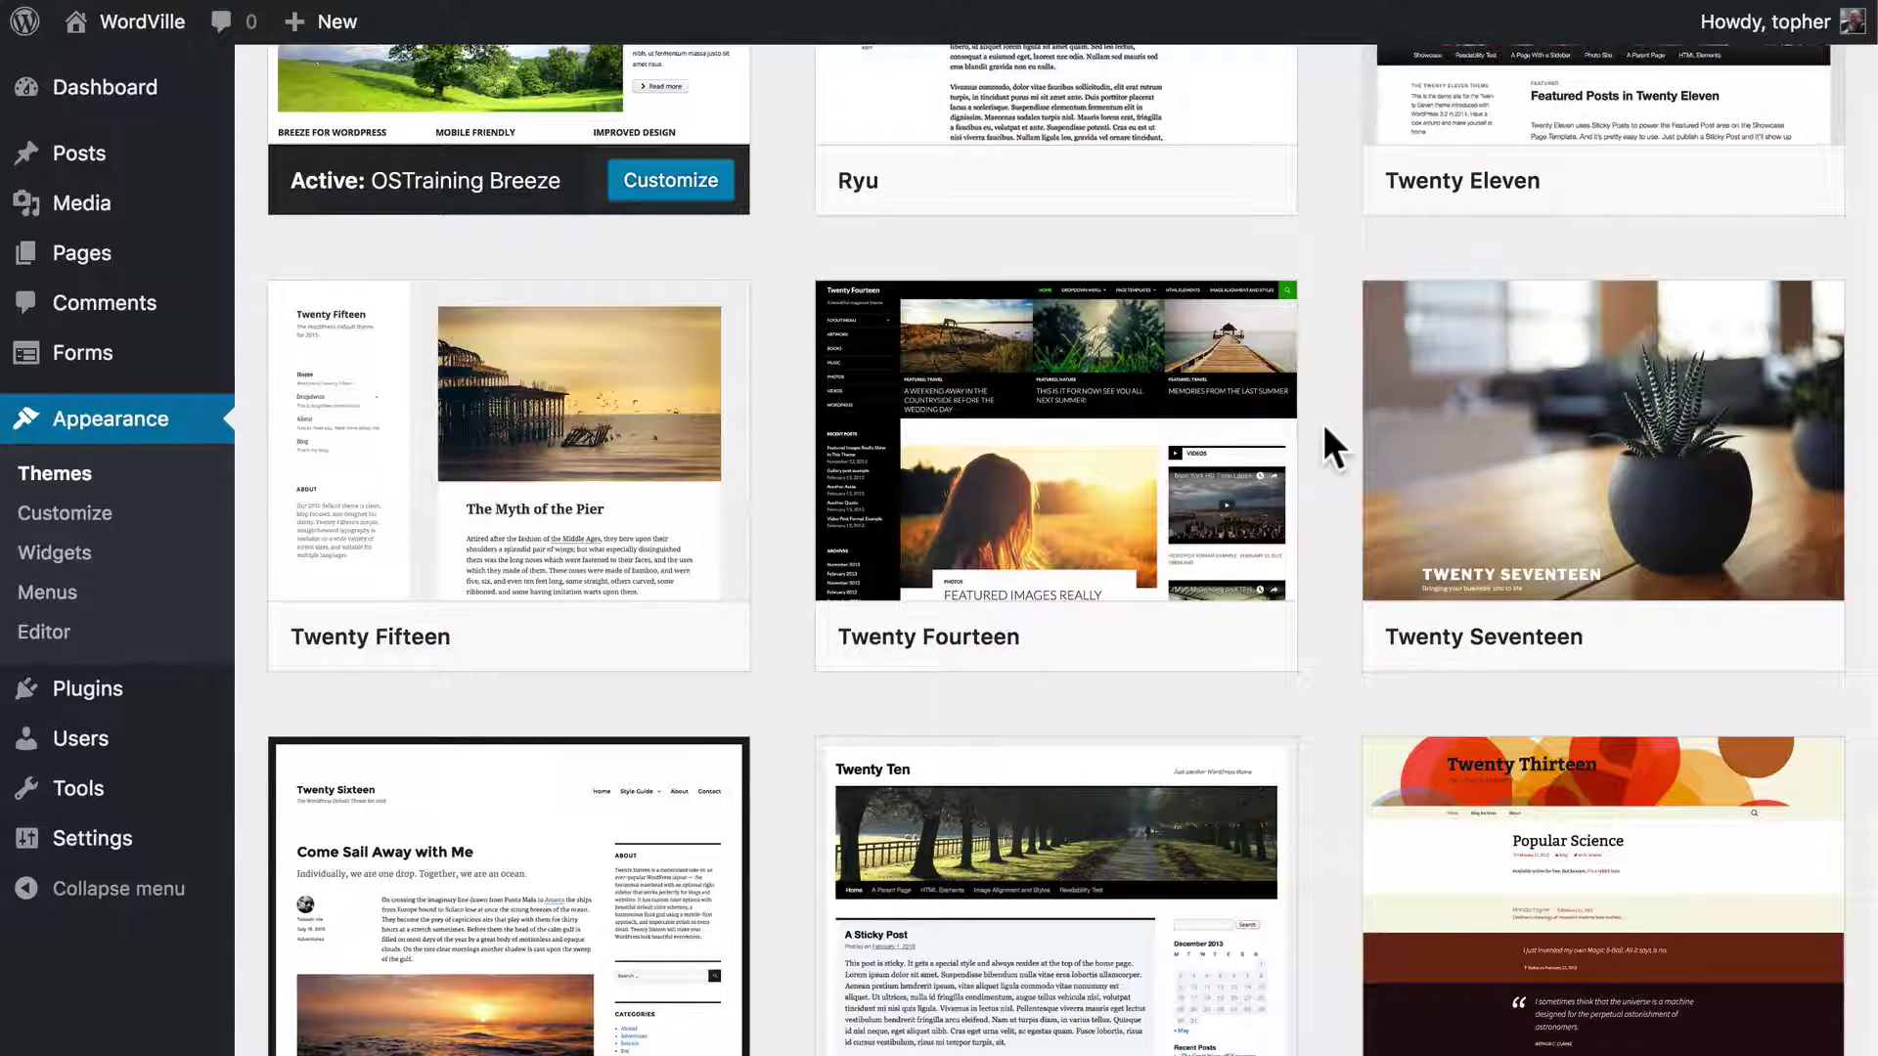
- Activate the Twenty Seventeen theme
{"action": "mouse_move", "coordinate": [1516, 587]}
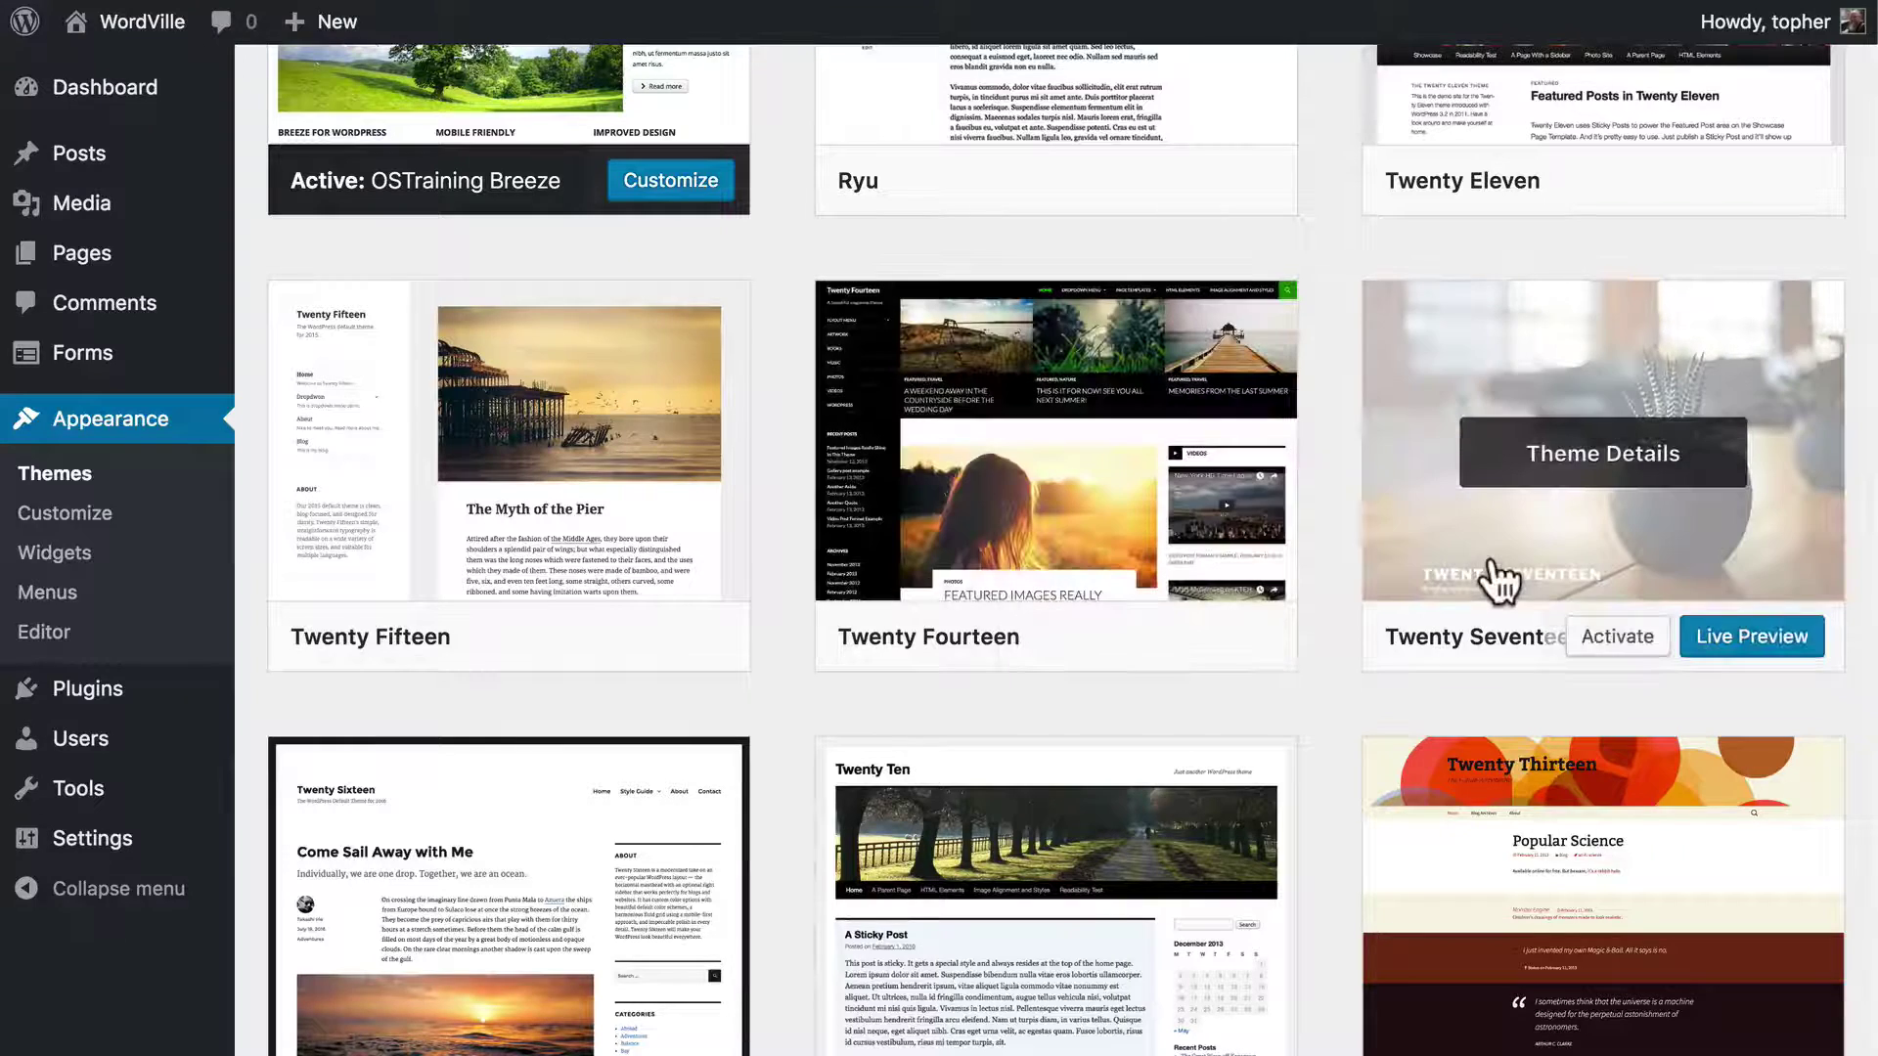
{"action": "left_click", "coordinate": [1614, 638]}
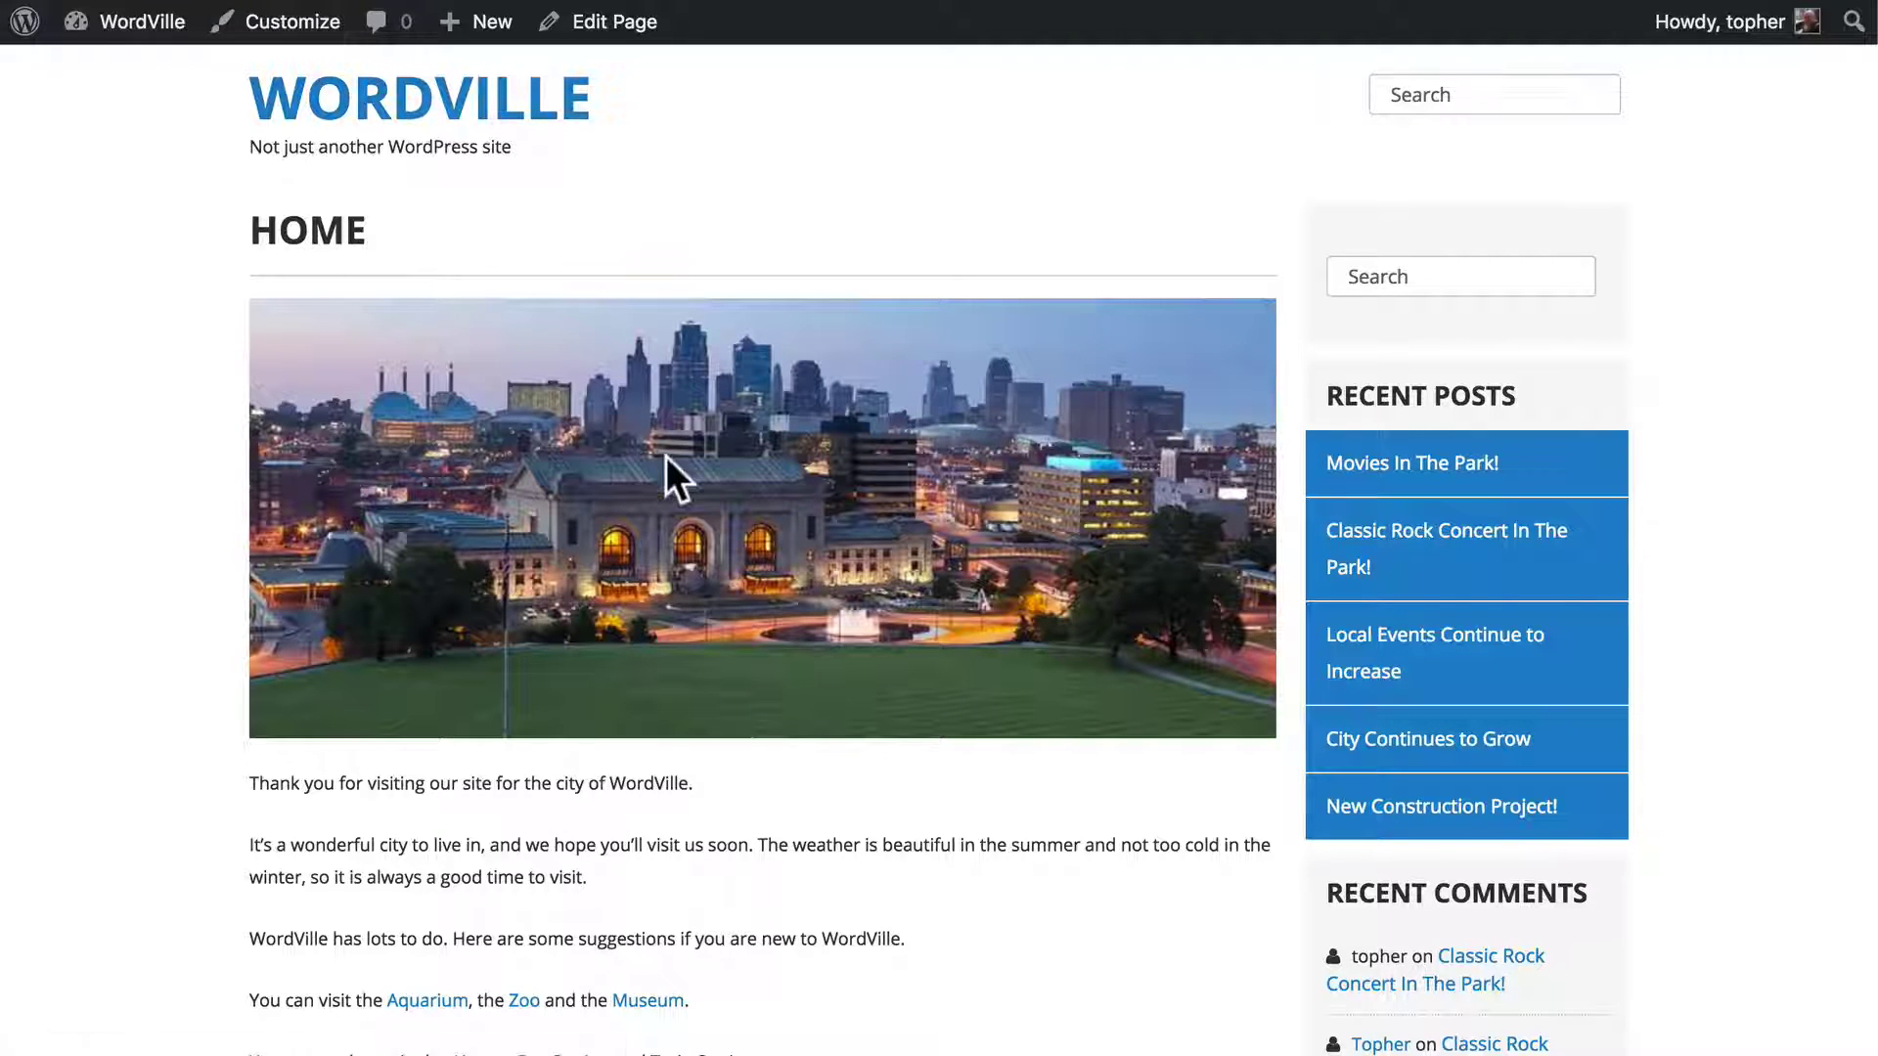
{"action": "left_click", "coordinate": [25, 11]}
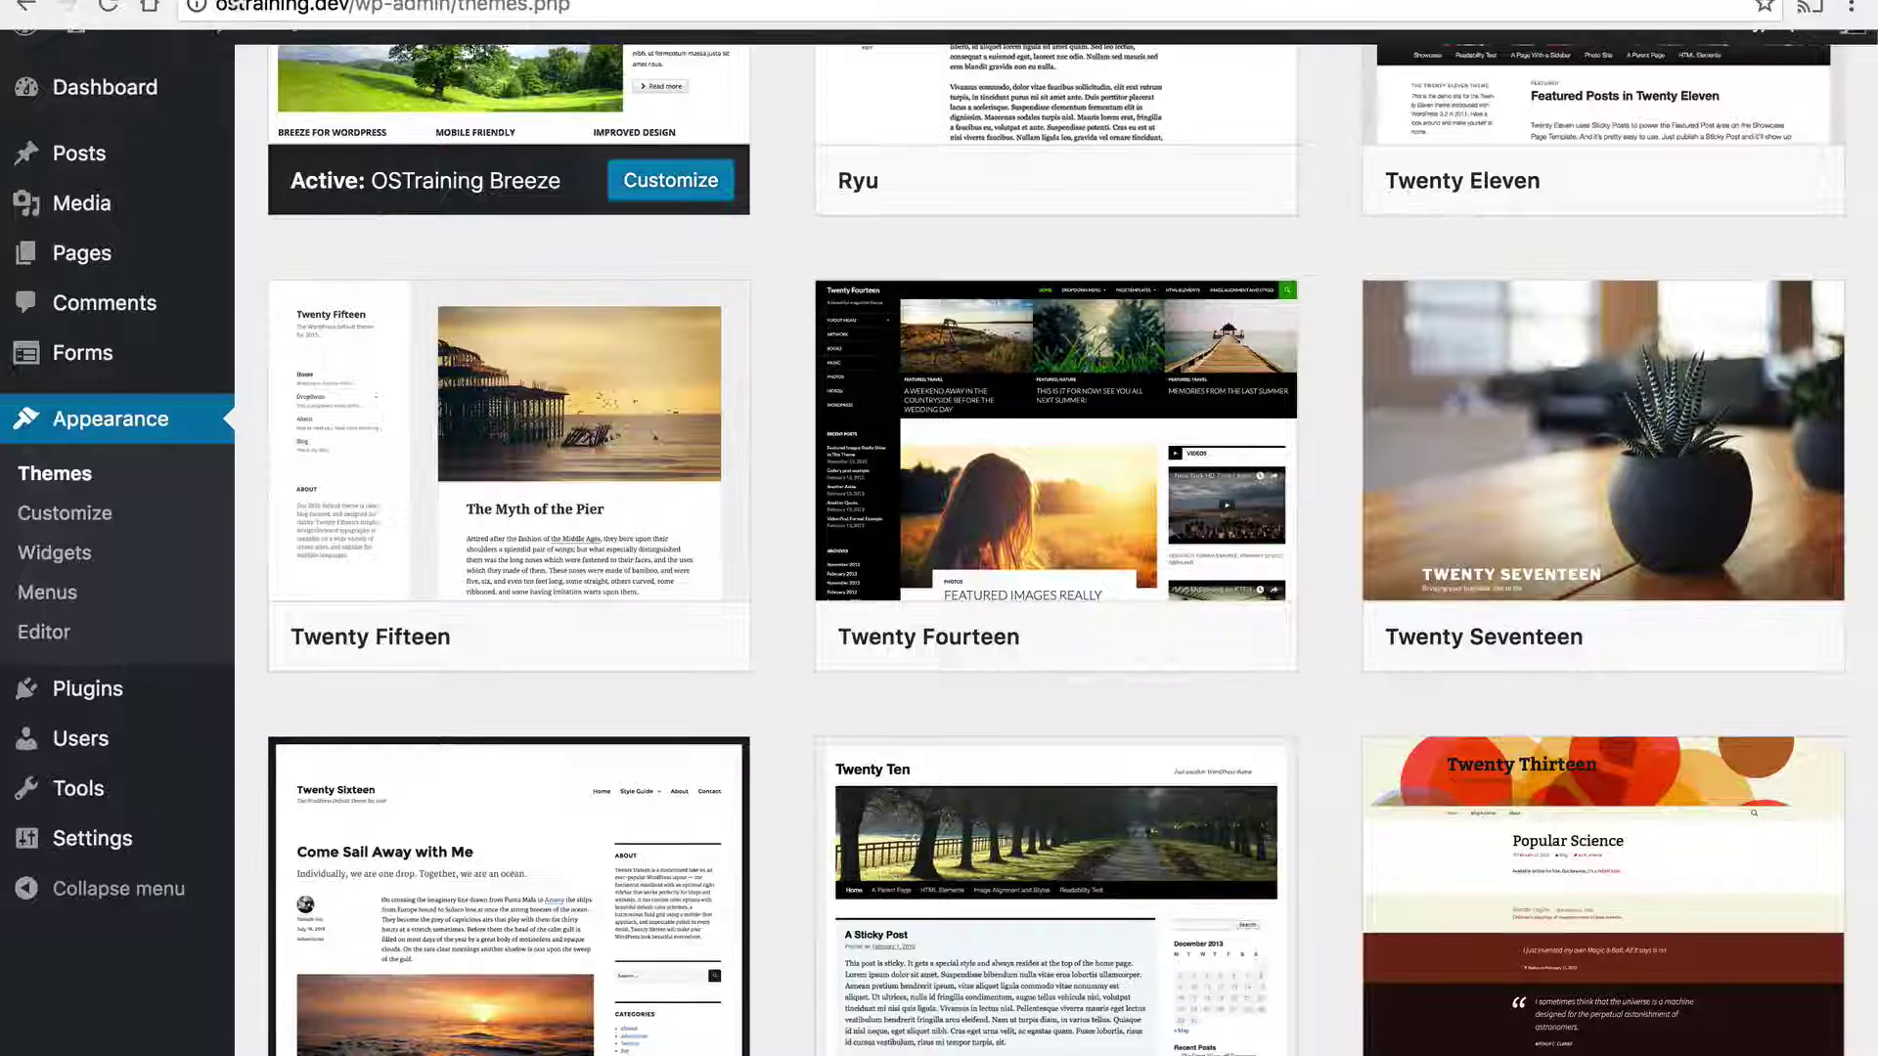
{"action": "mouse_move", "coordinate": [1629, 640]}
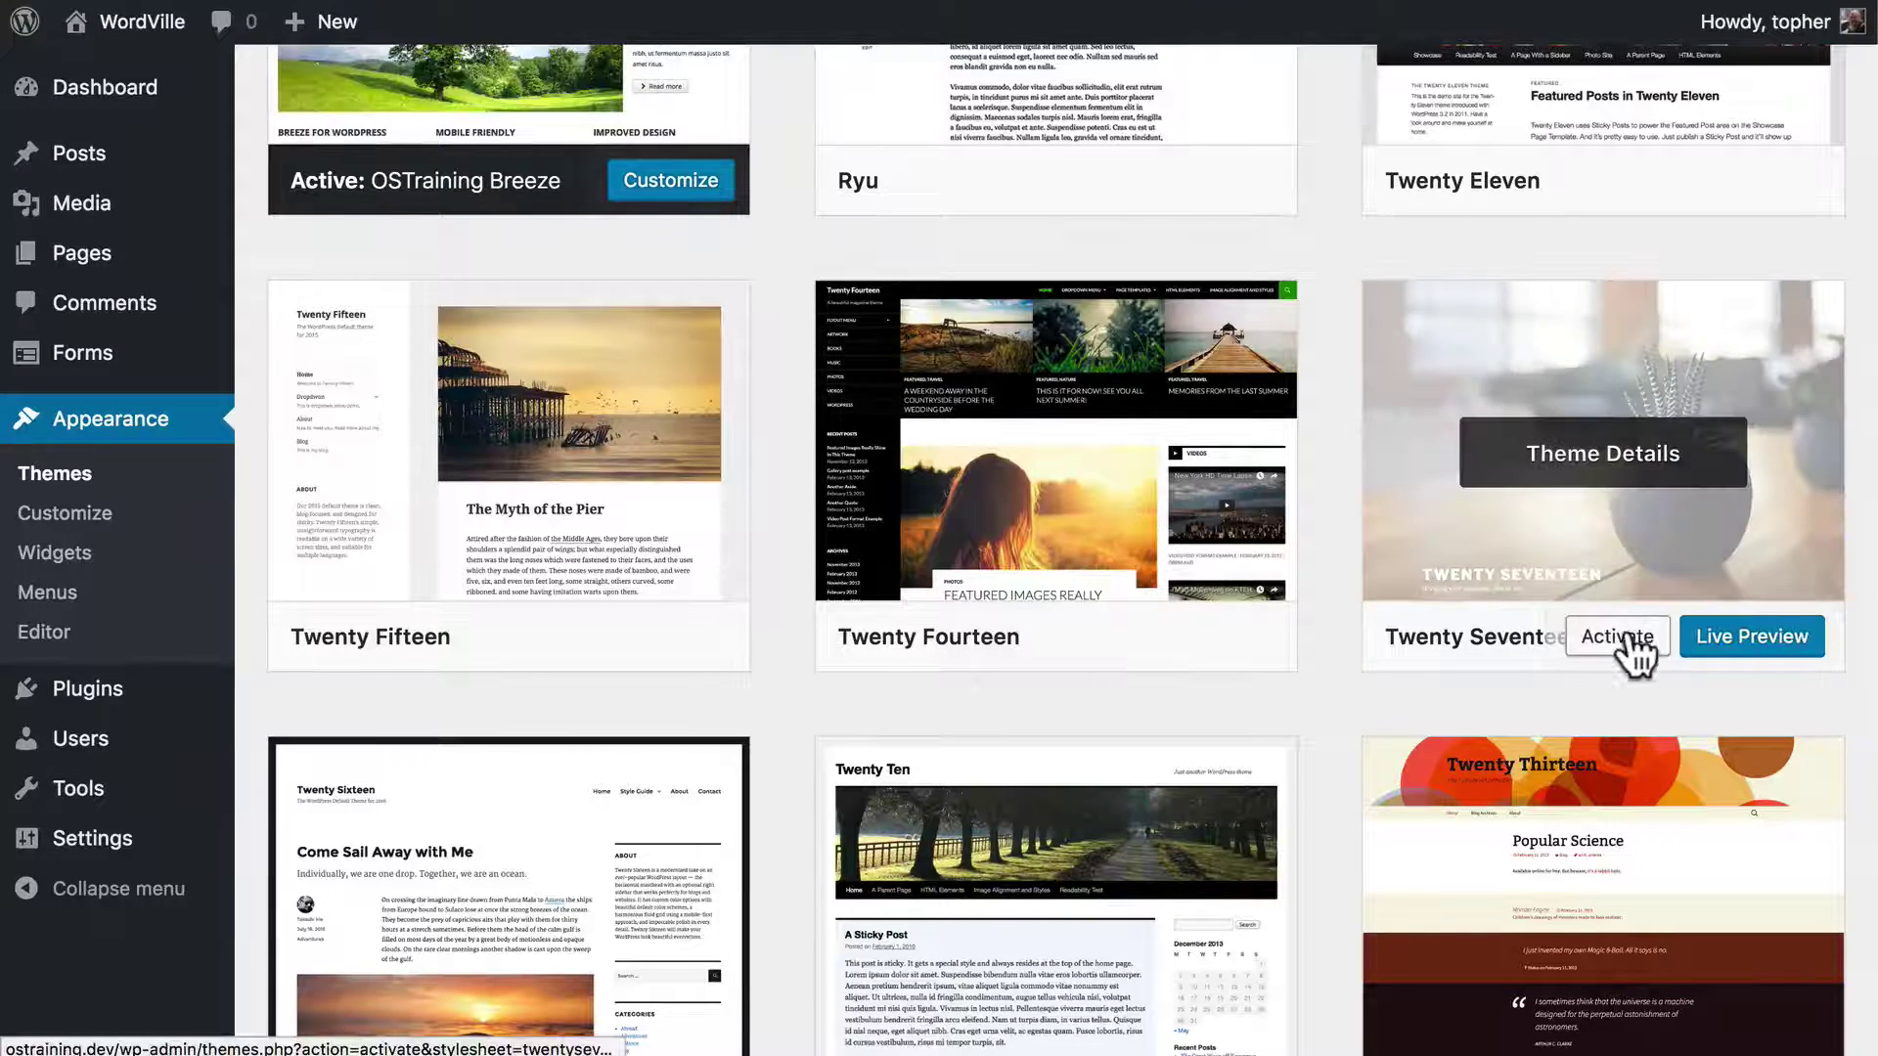
{"action": "left_click", "coordinate": [1622, 637]}
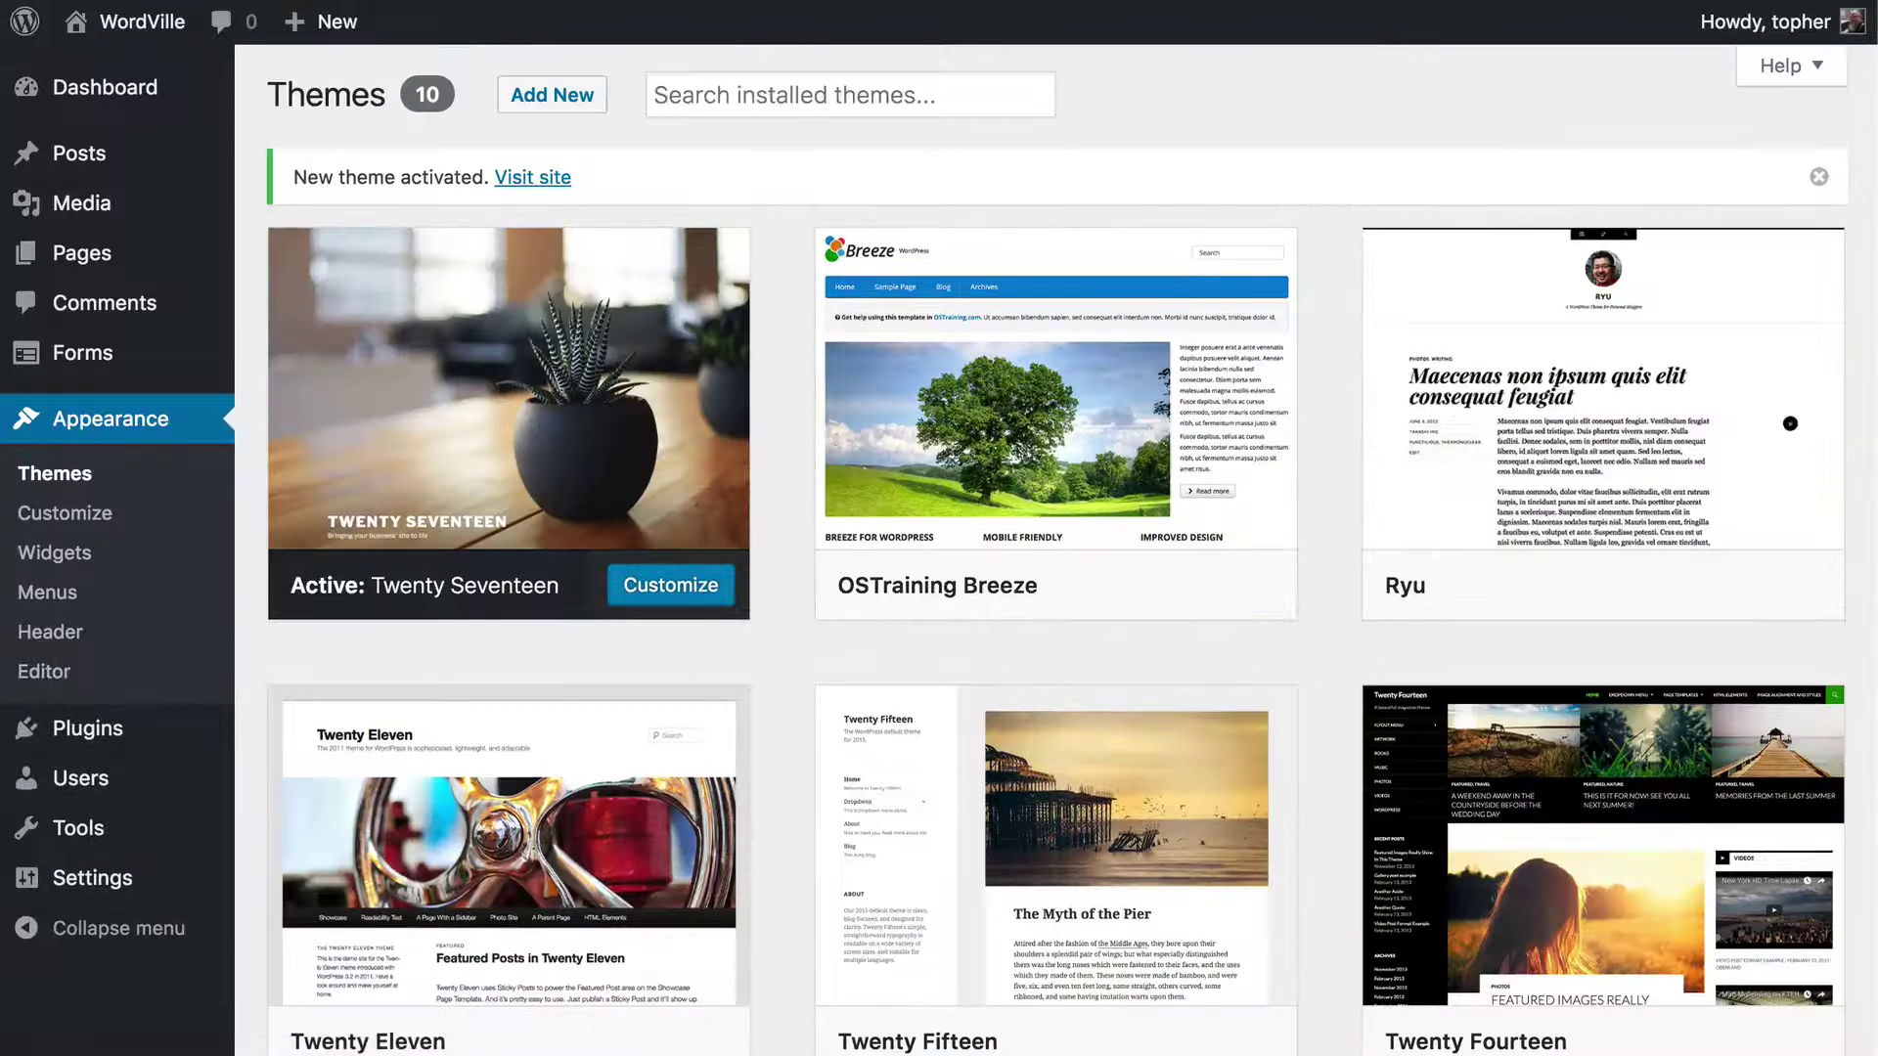
- View the live WordVille home page in Twenty Seventeen and scroll through it
{"action": "left_click", "coordinate": [137, 20]}
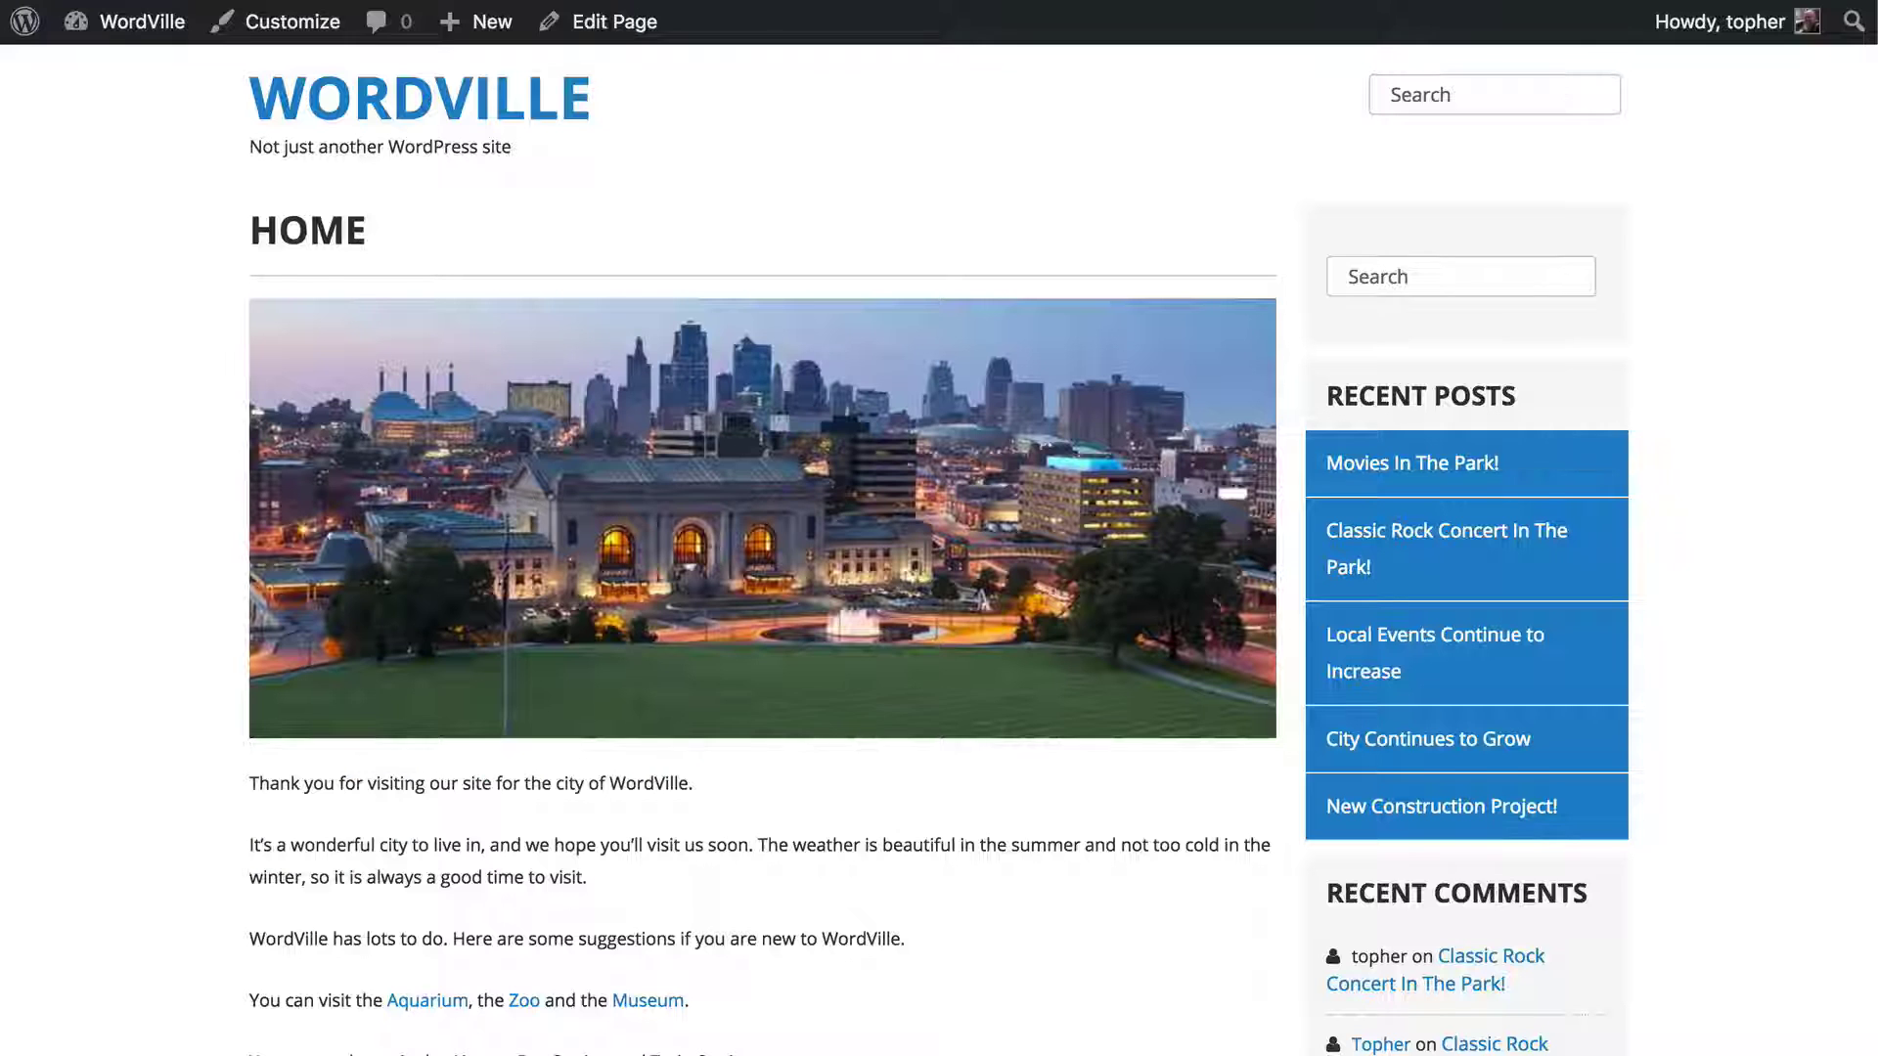
{"action": "left_click", "coordinate": [113, 8]}
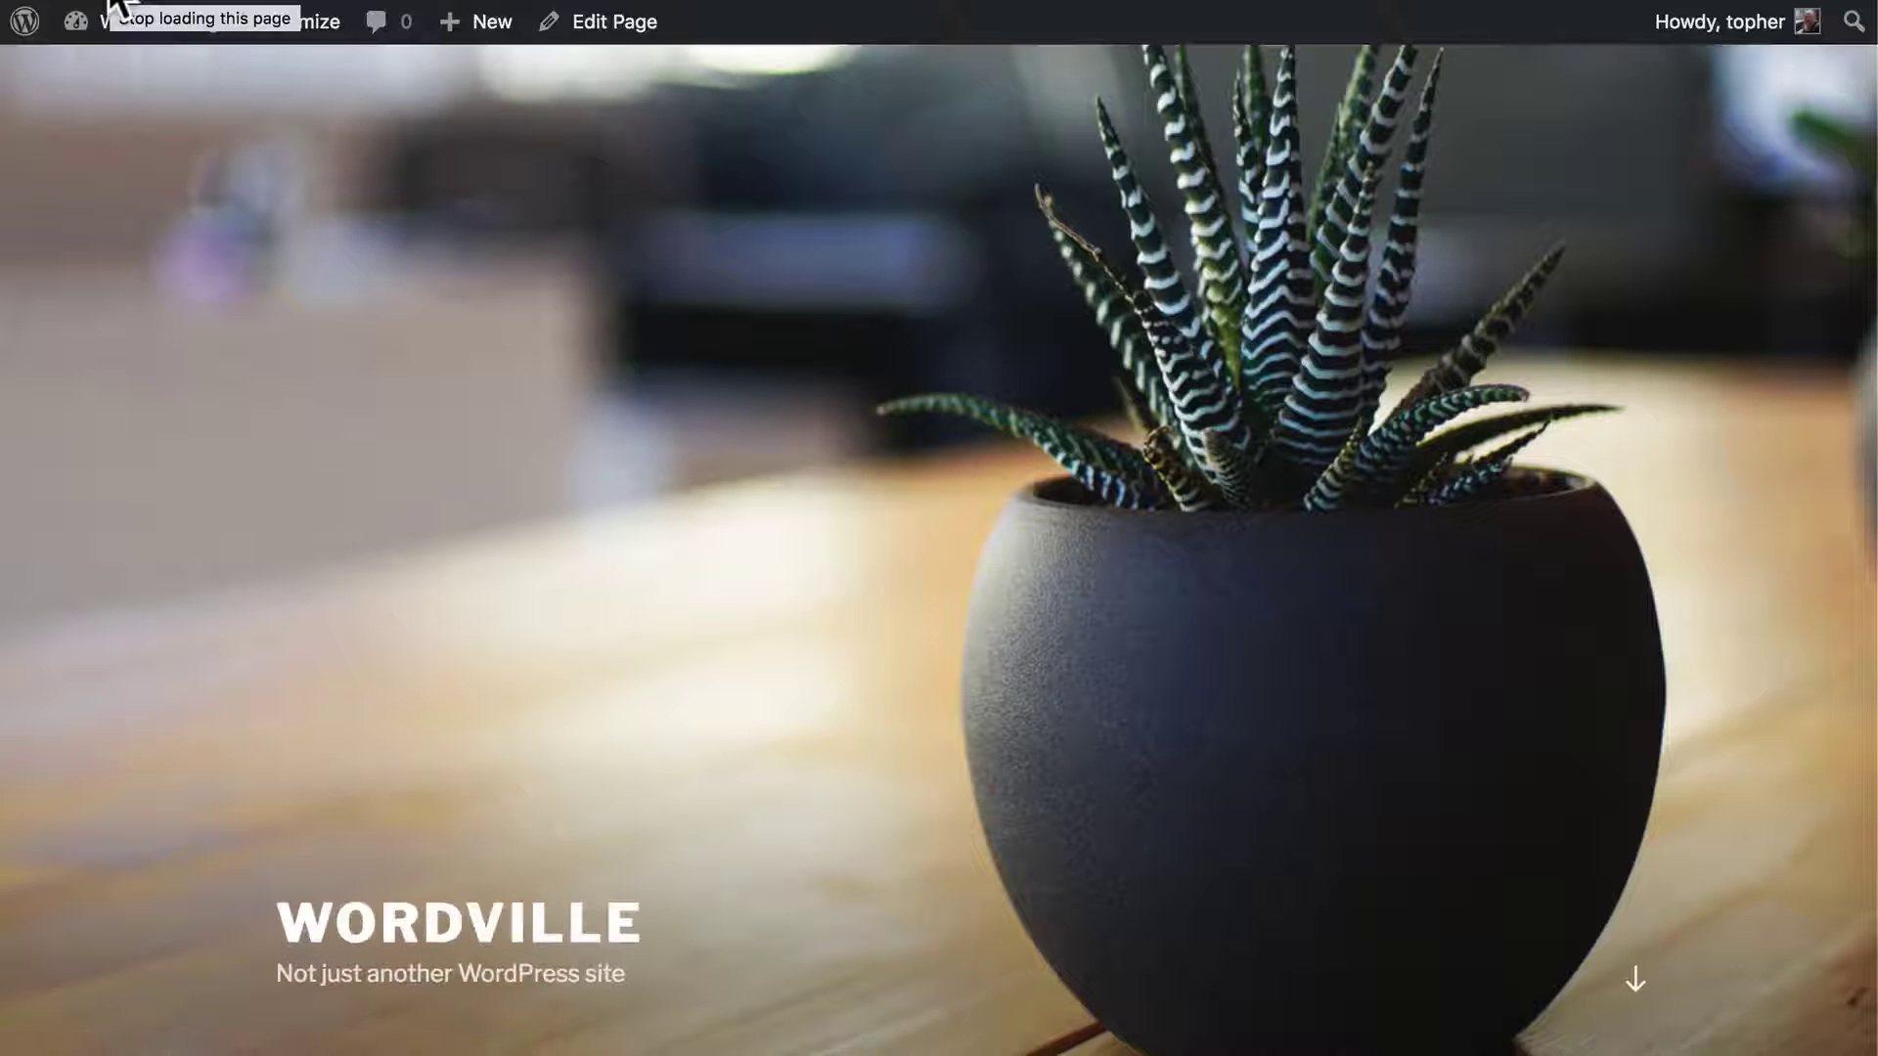
{"action": "scroll", "coordinate": [830, 436], "scroll_direction": "down", "scroll_amount": 3}
{"action": "scroll", "coordinate": [829, 436], "scroll_direction": "down", "scroll_amount": 10}
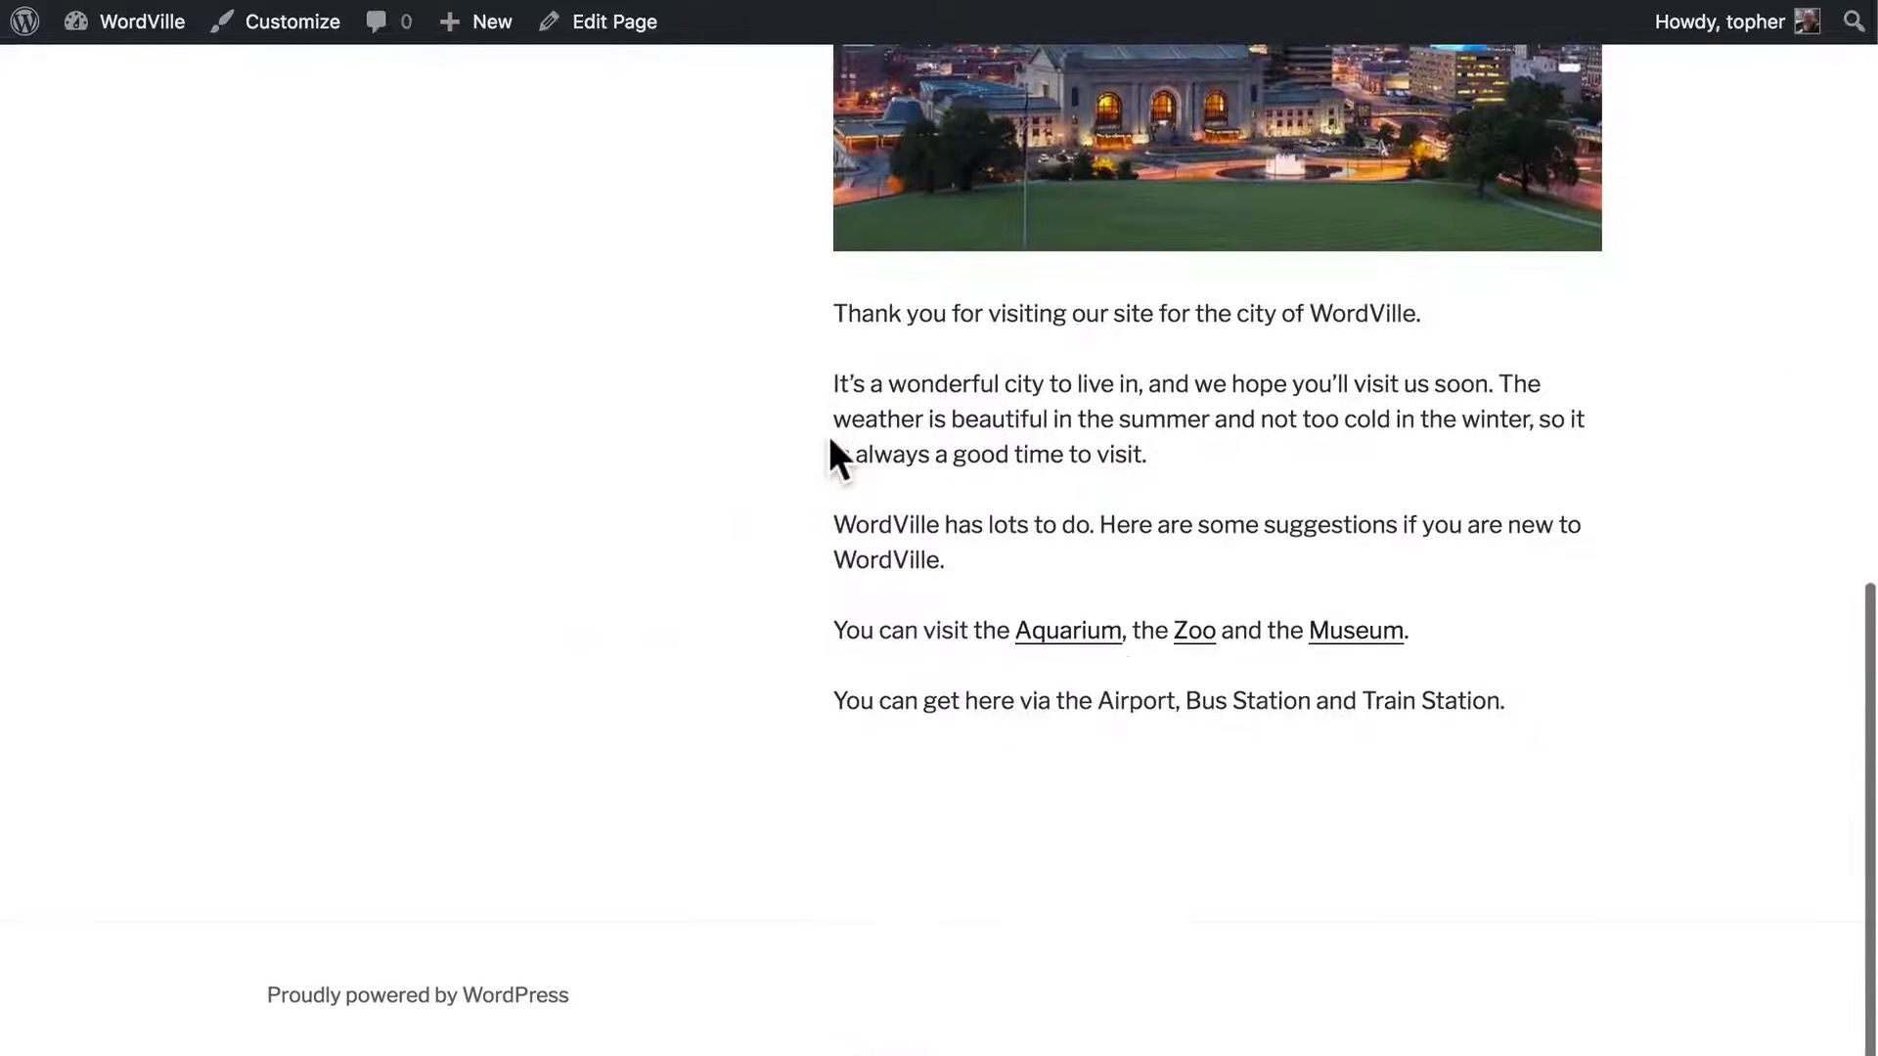
{"action": "scroll", "coordinate": [829, 436], "scroll_direction": "up", "scroll_amount": 6}
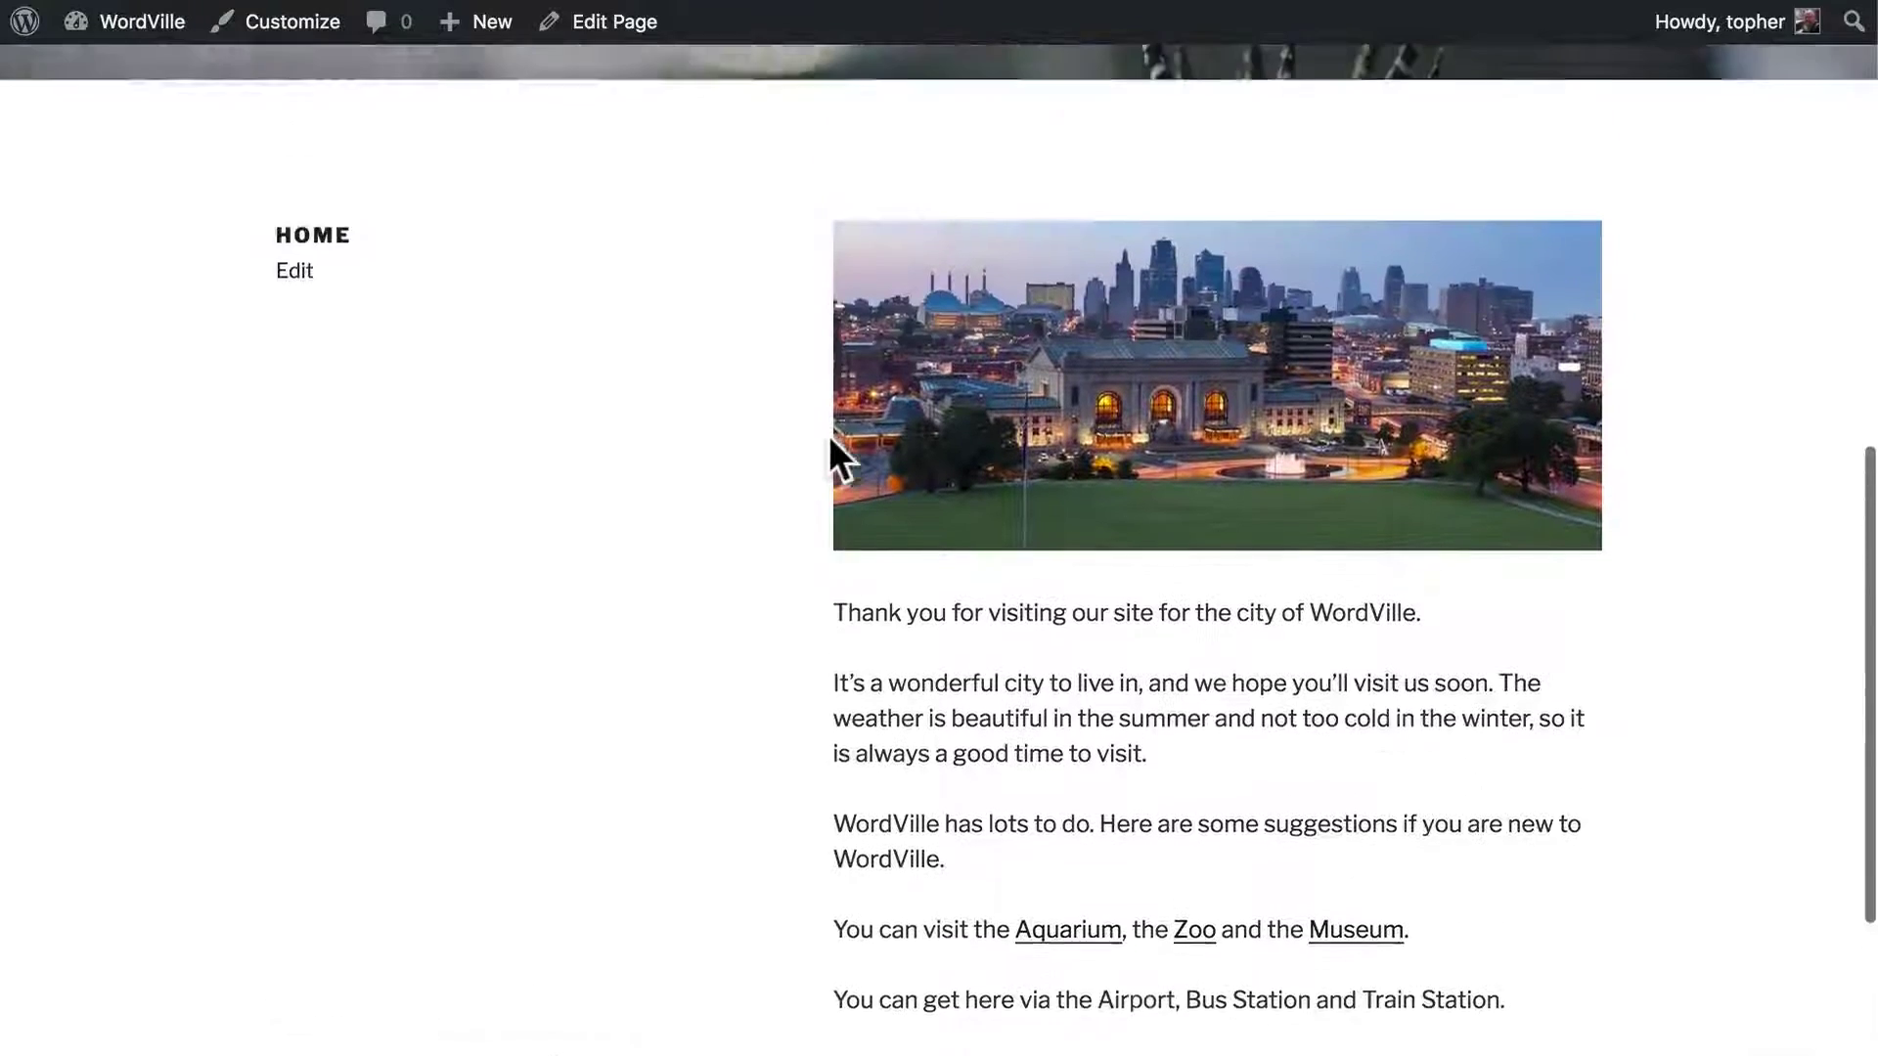
{"action": "scroll", "coordinate": [830, 437], "scroll_direction": "up", "scroll_amount": 7}
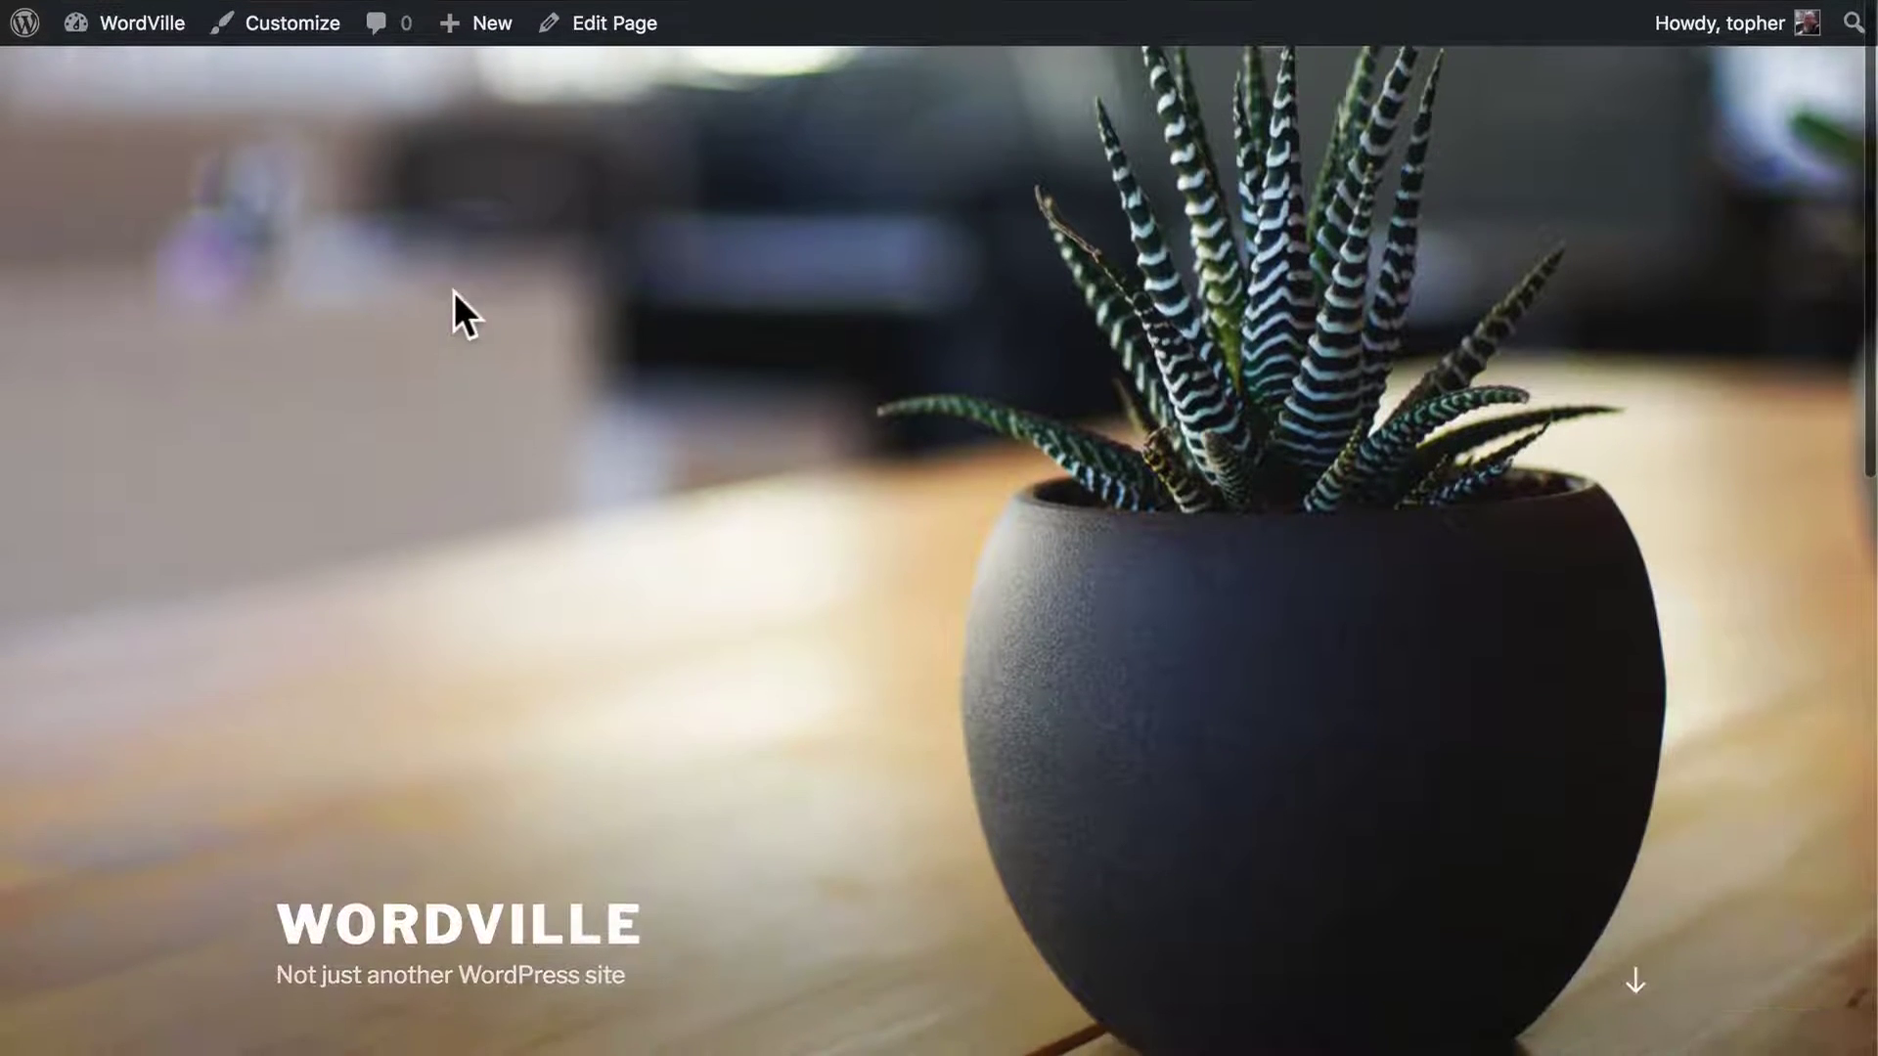
- In Customizer > Site Identity, set the tagline to 'Where families love to live.'
{"action": "left_click", "coordinate": [282, 31]}
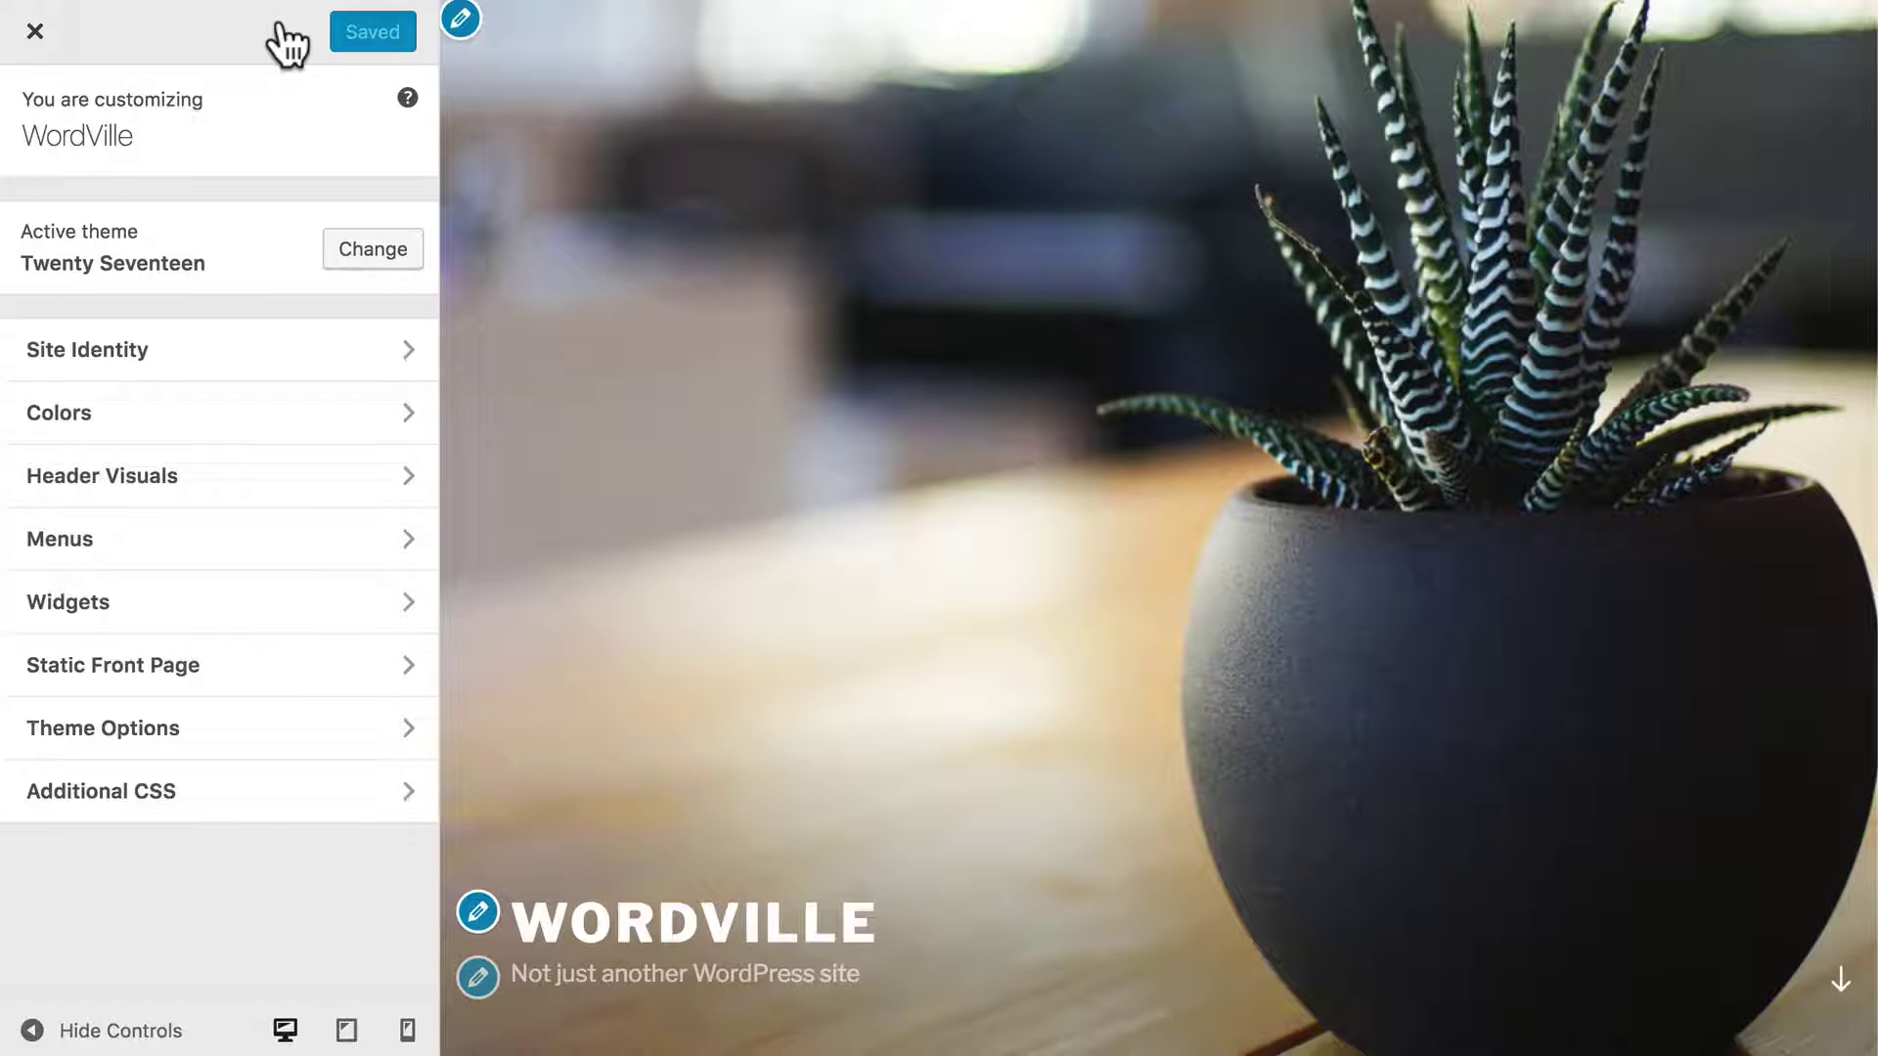
{"action": "left_click", "coordinate": [183, 354]}
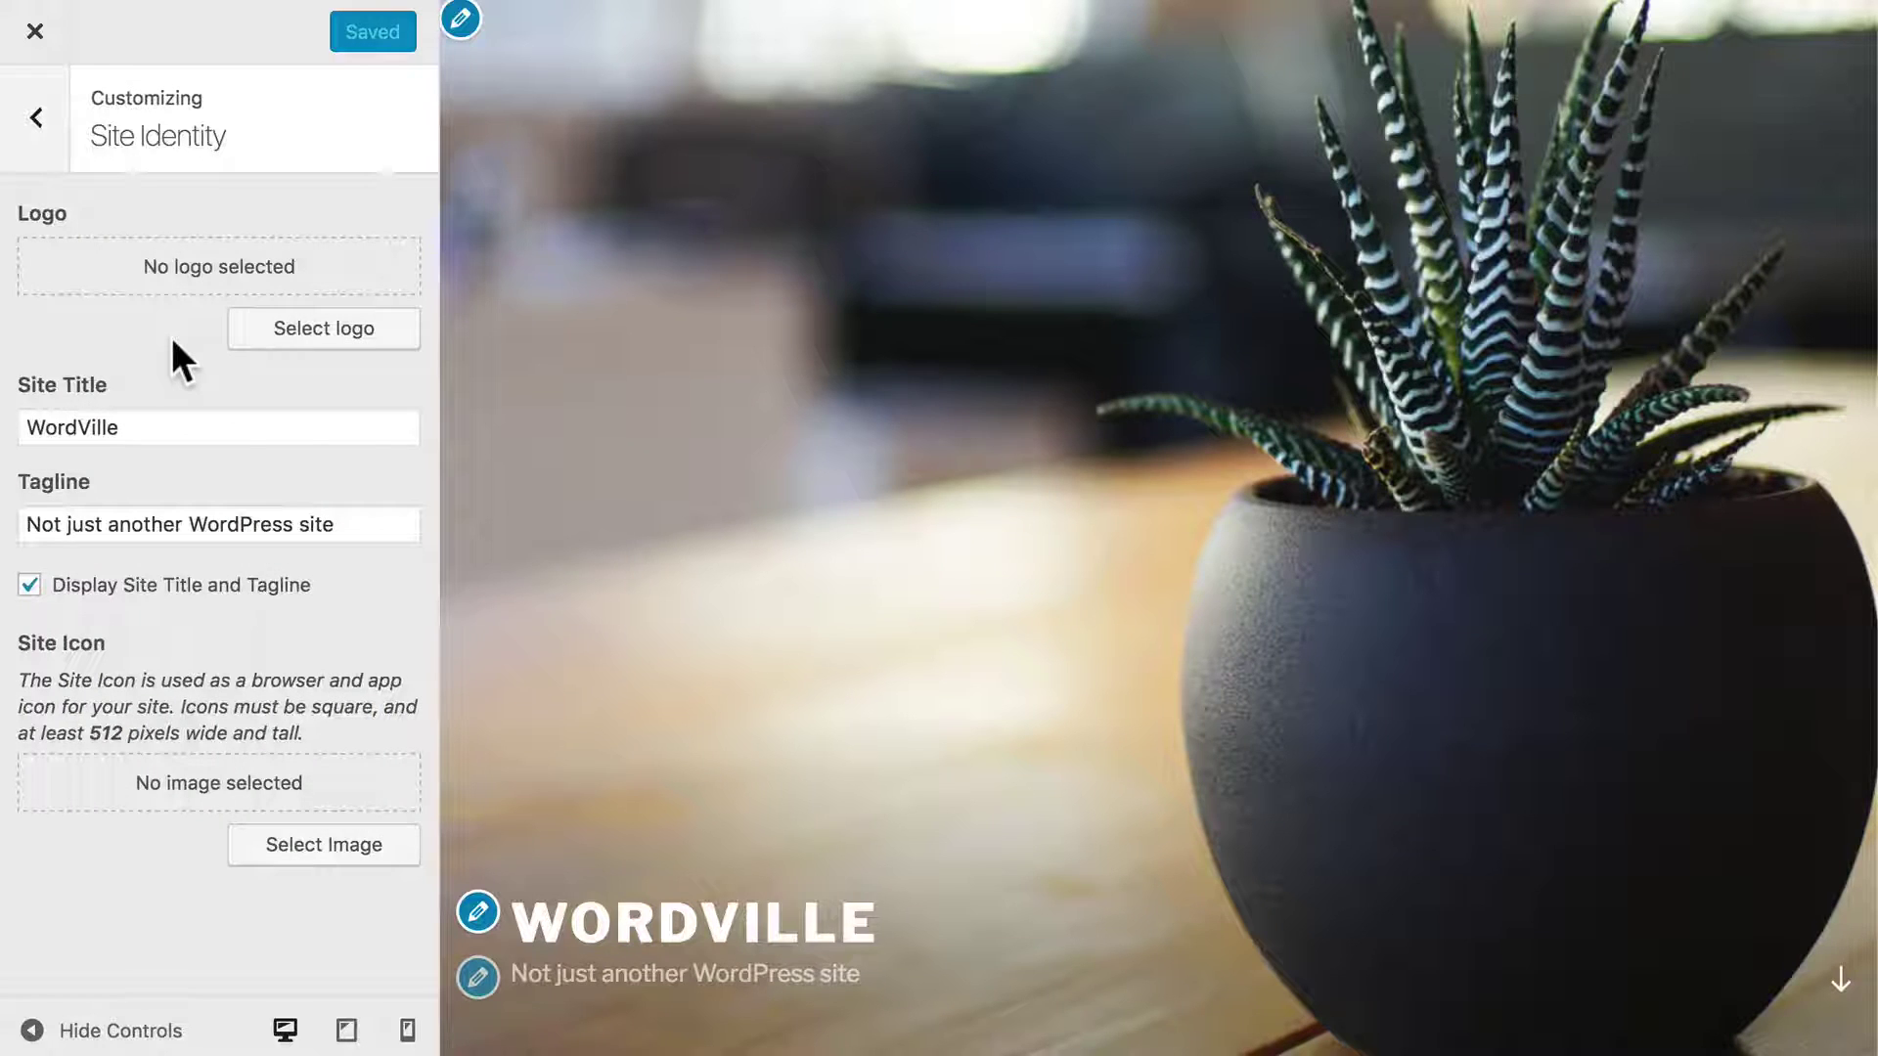
{"action": "triple_click", "coordinate": [341, 530]}
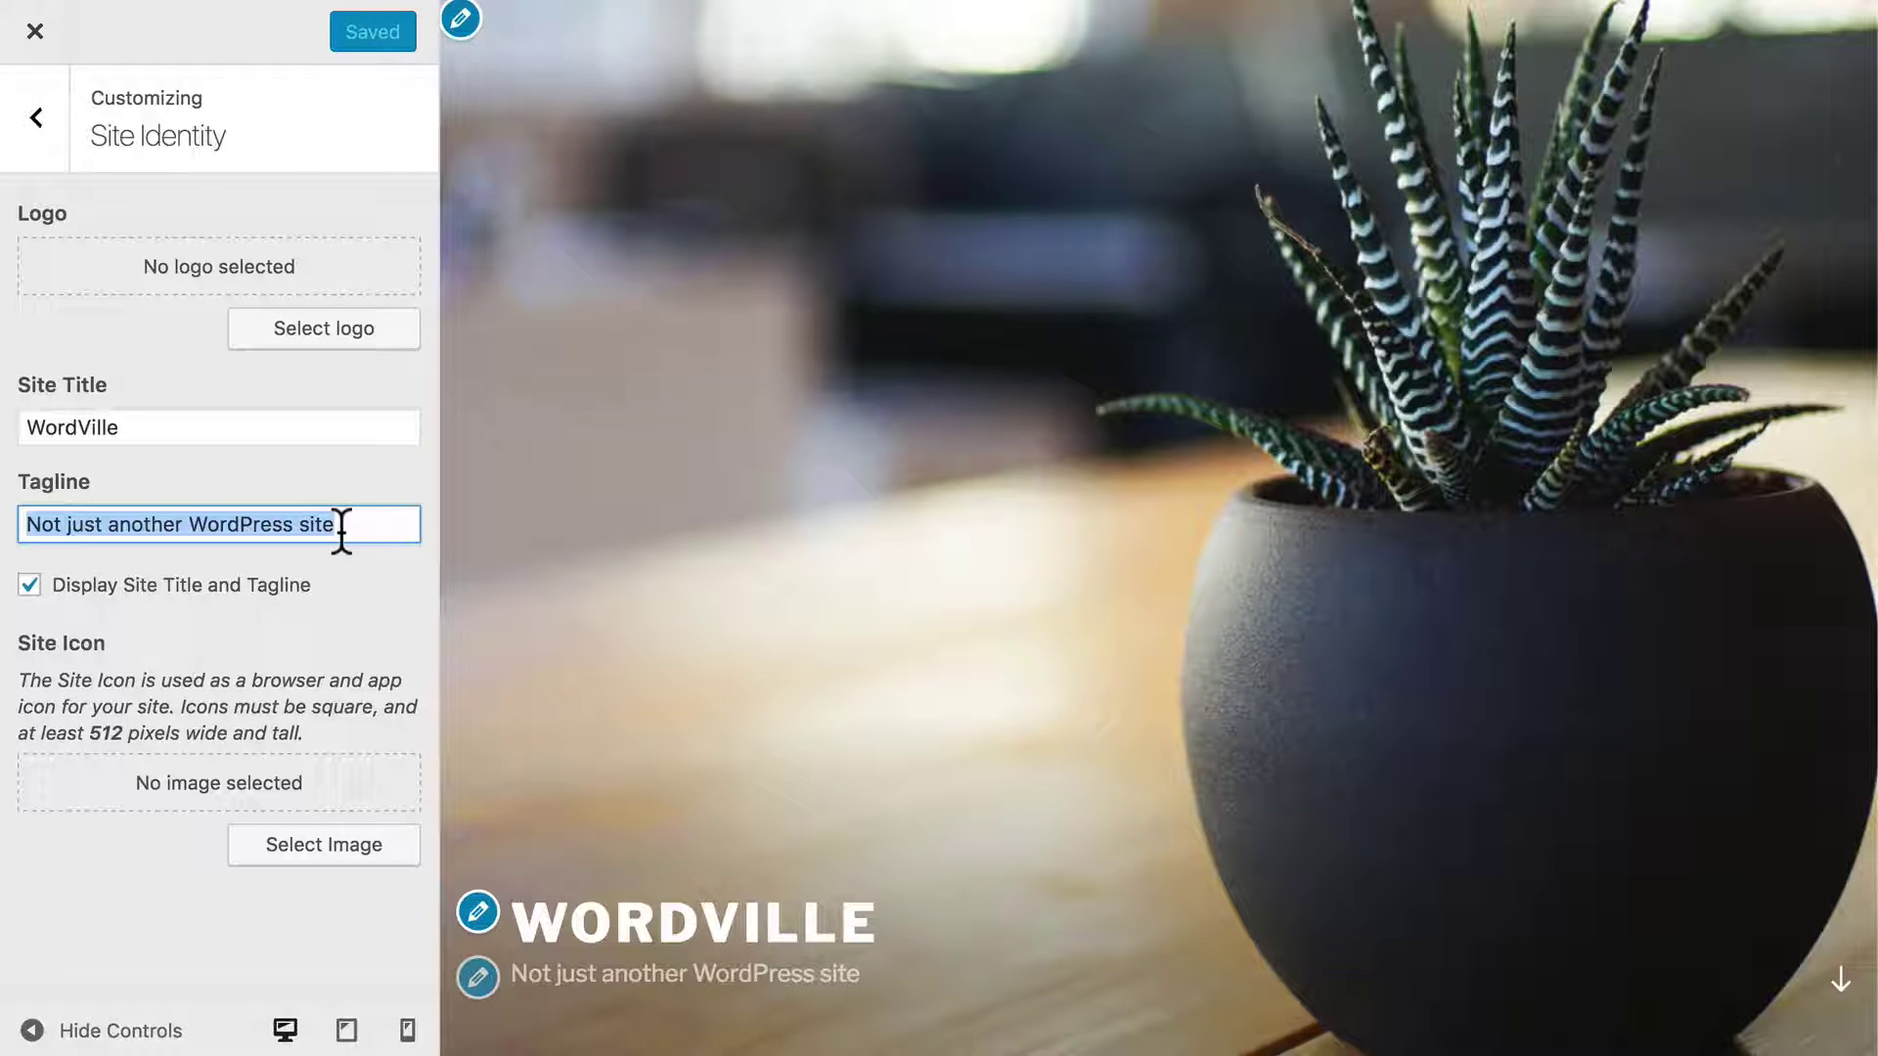
{"action": "type", "text": "Where families love to live"}
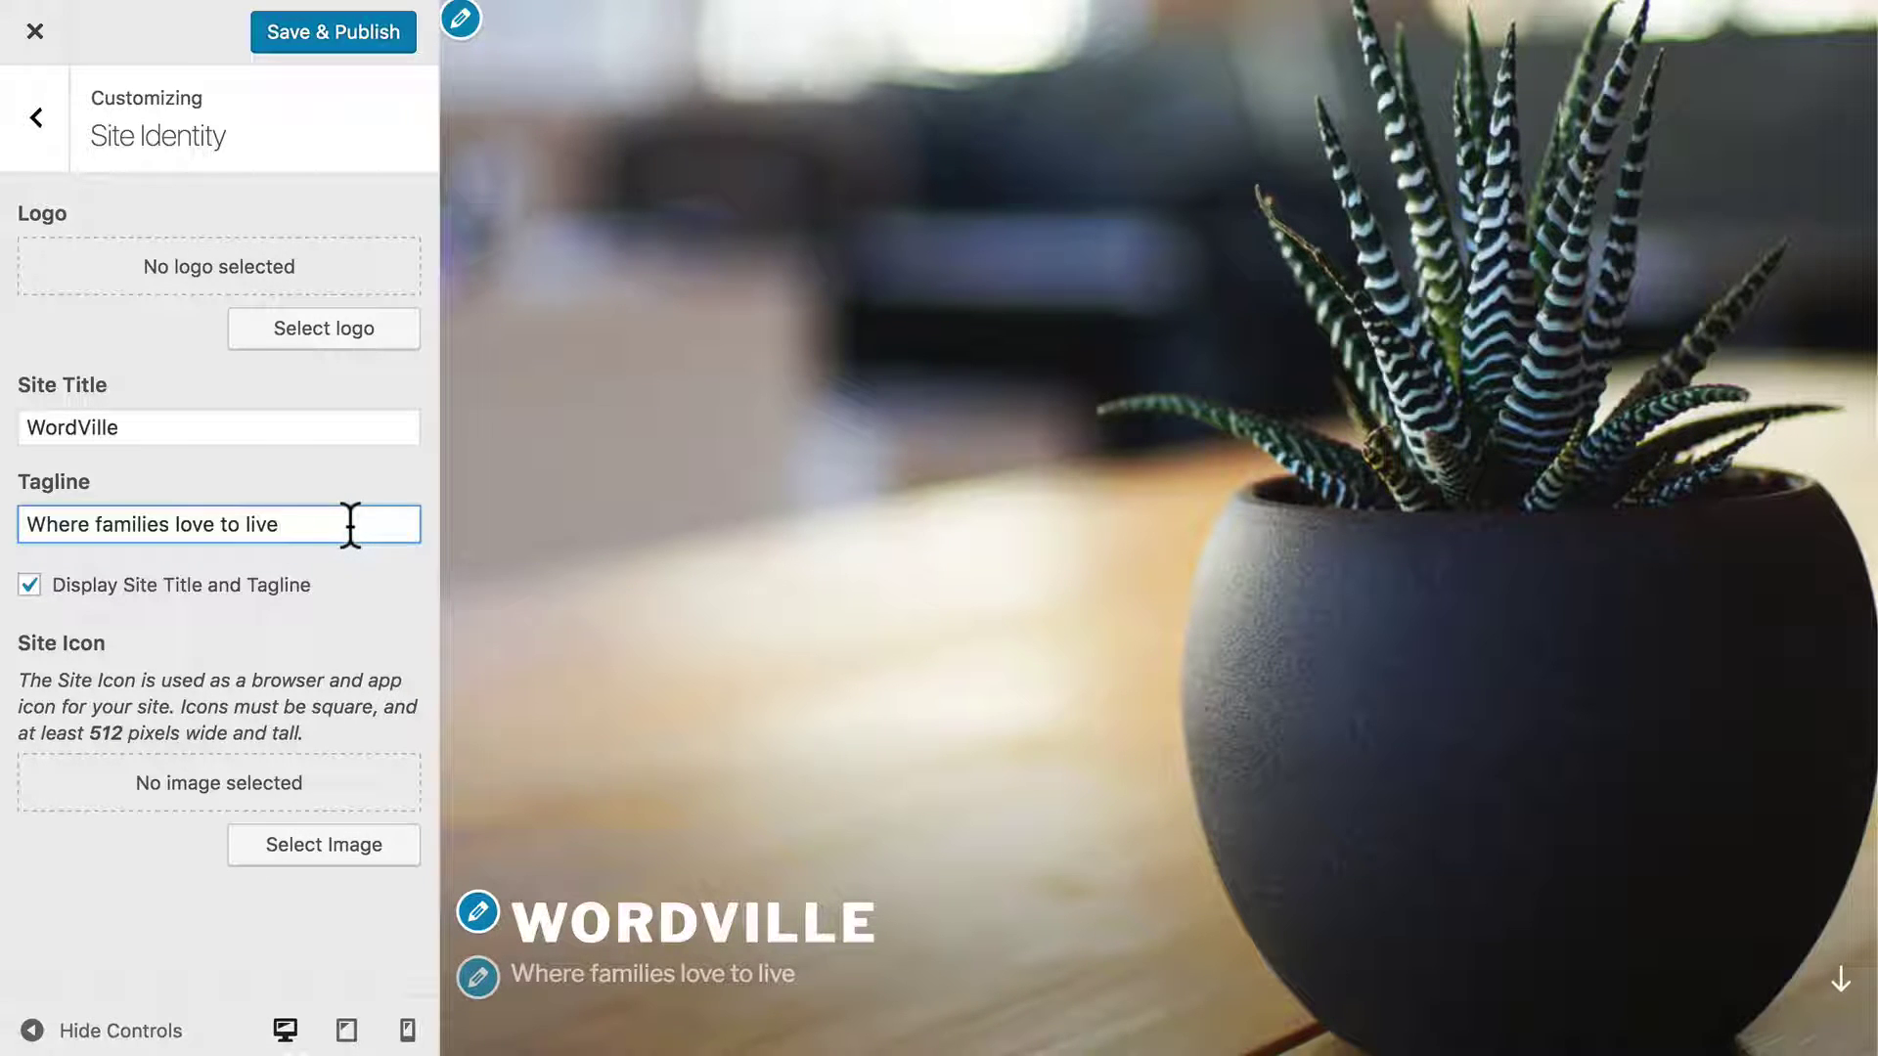
{"action": "type", "text": "!"}
{"action": "key", "text": "BackSpace"}
{"action": "type", "text": "."}
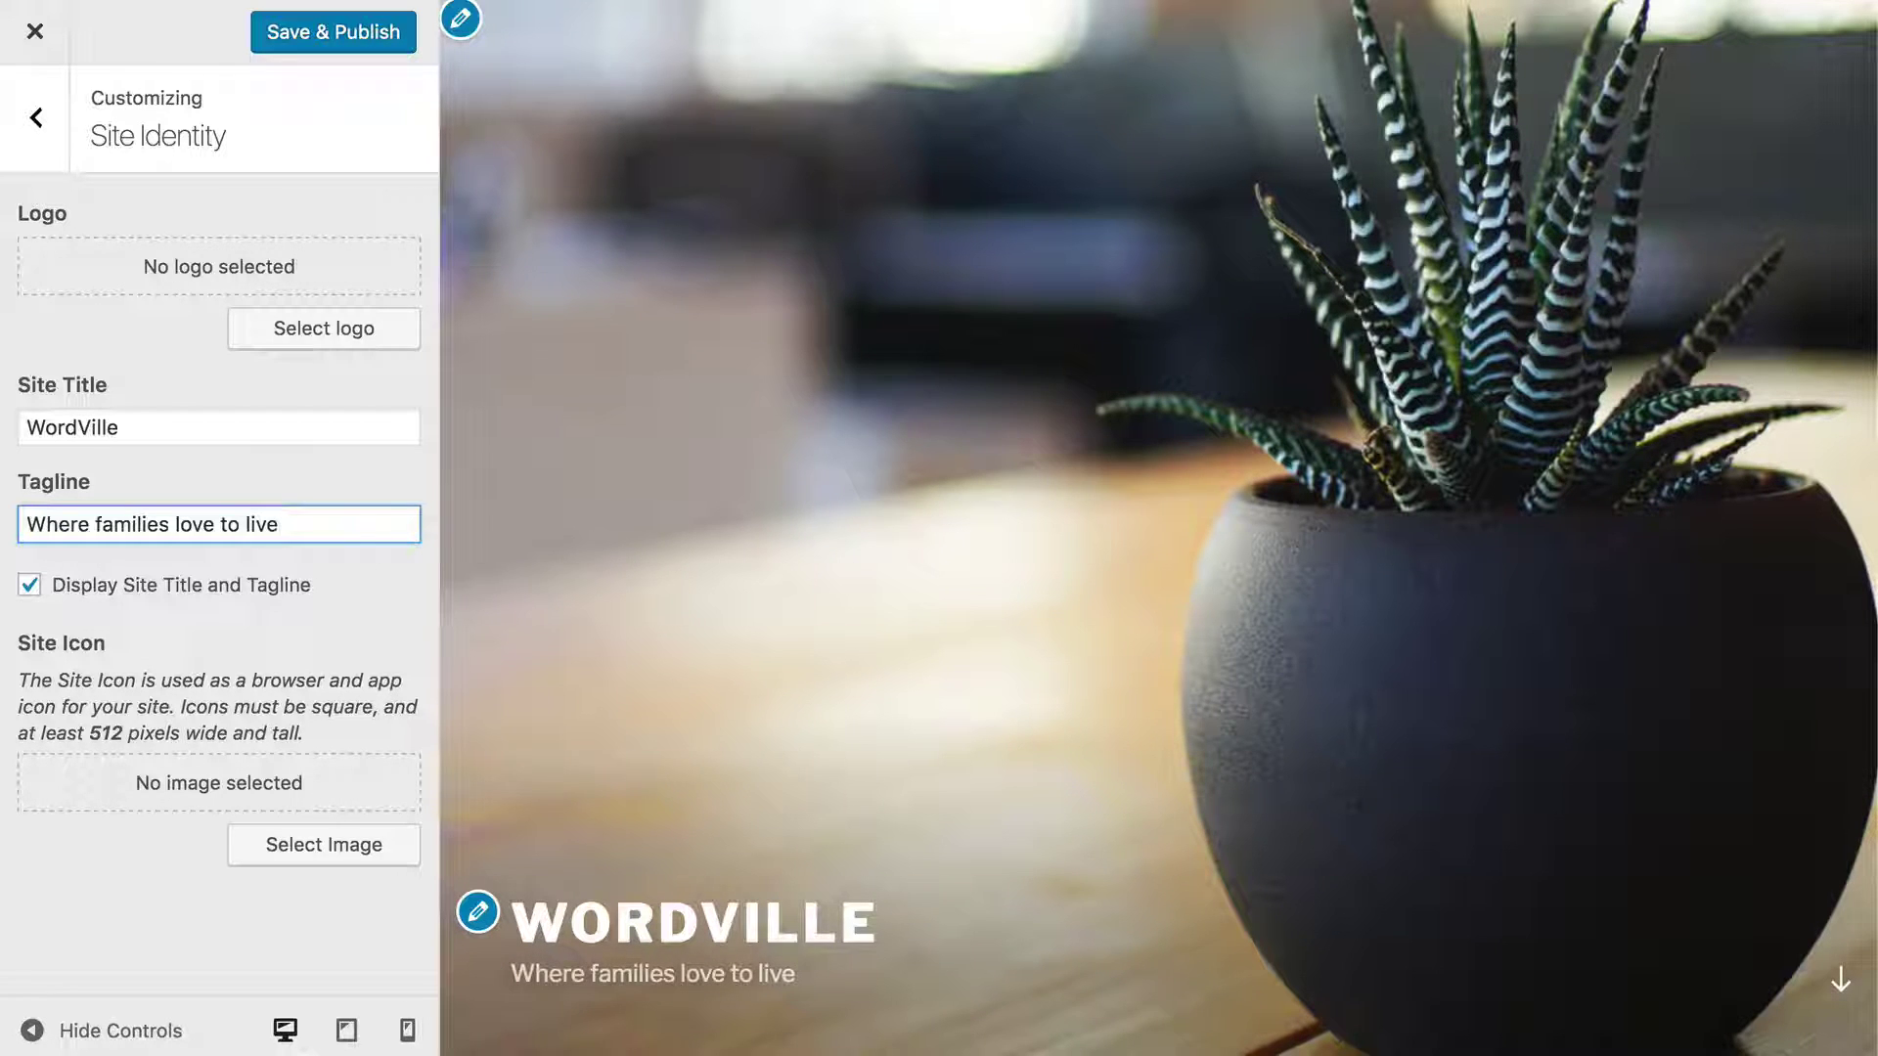
- Publish the tagline change, view the live site, and reopen the Customizer
{"action": "left_click", "coordinate": [316, 34]}
{"action": "left_click", "coordinate": [35, 30]}
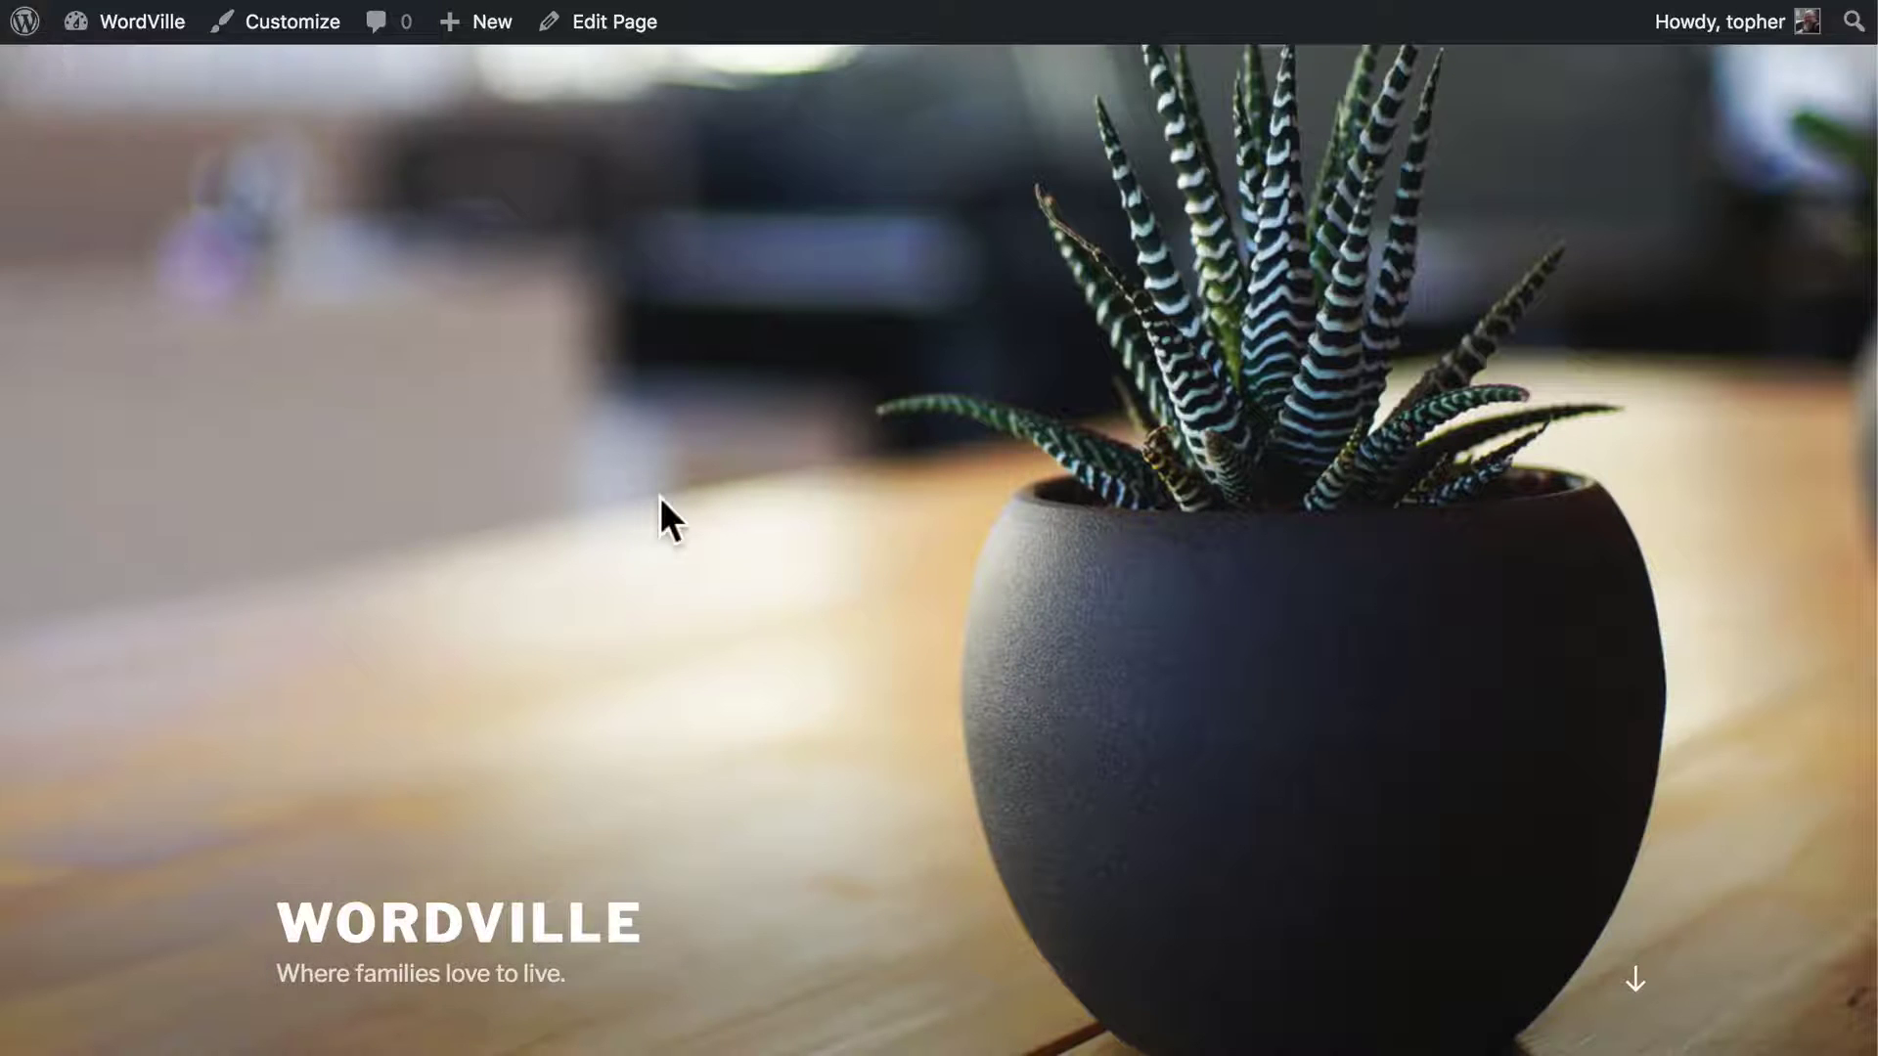
{"action": "left_click", "coordinate": [263, 43]}
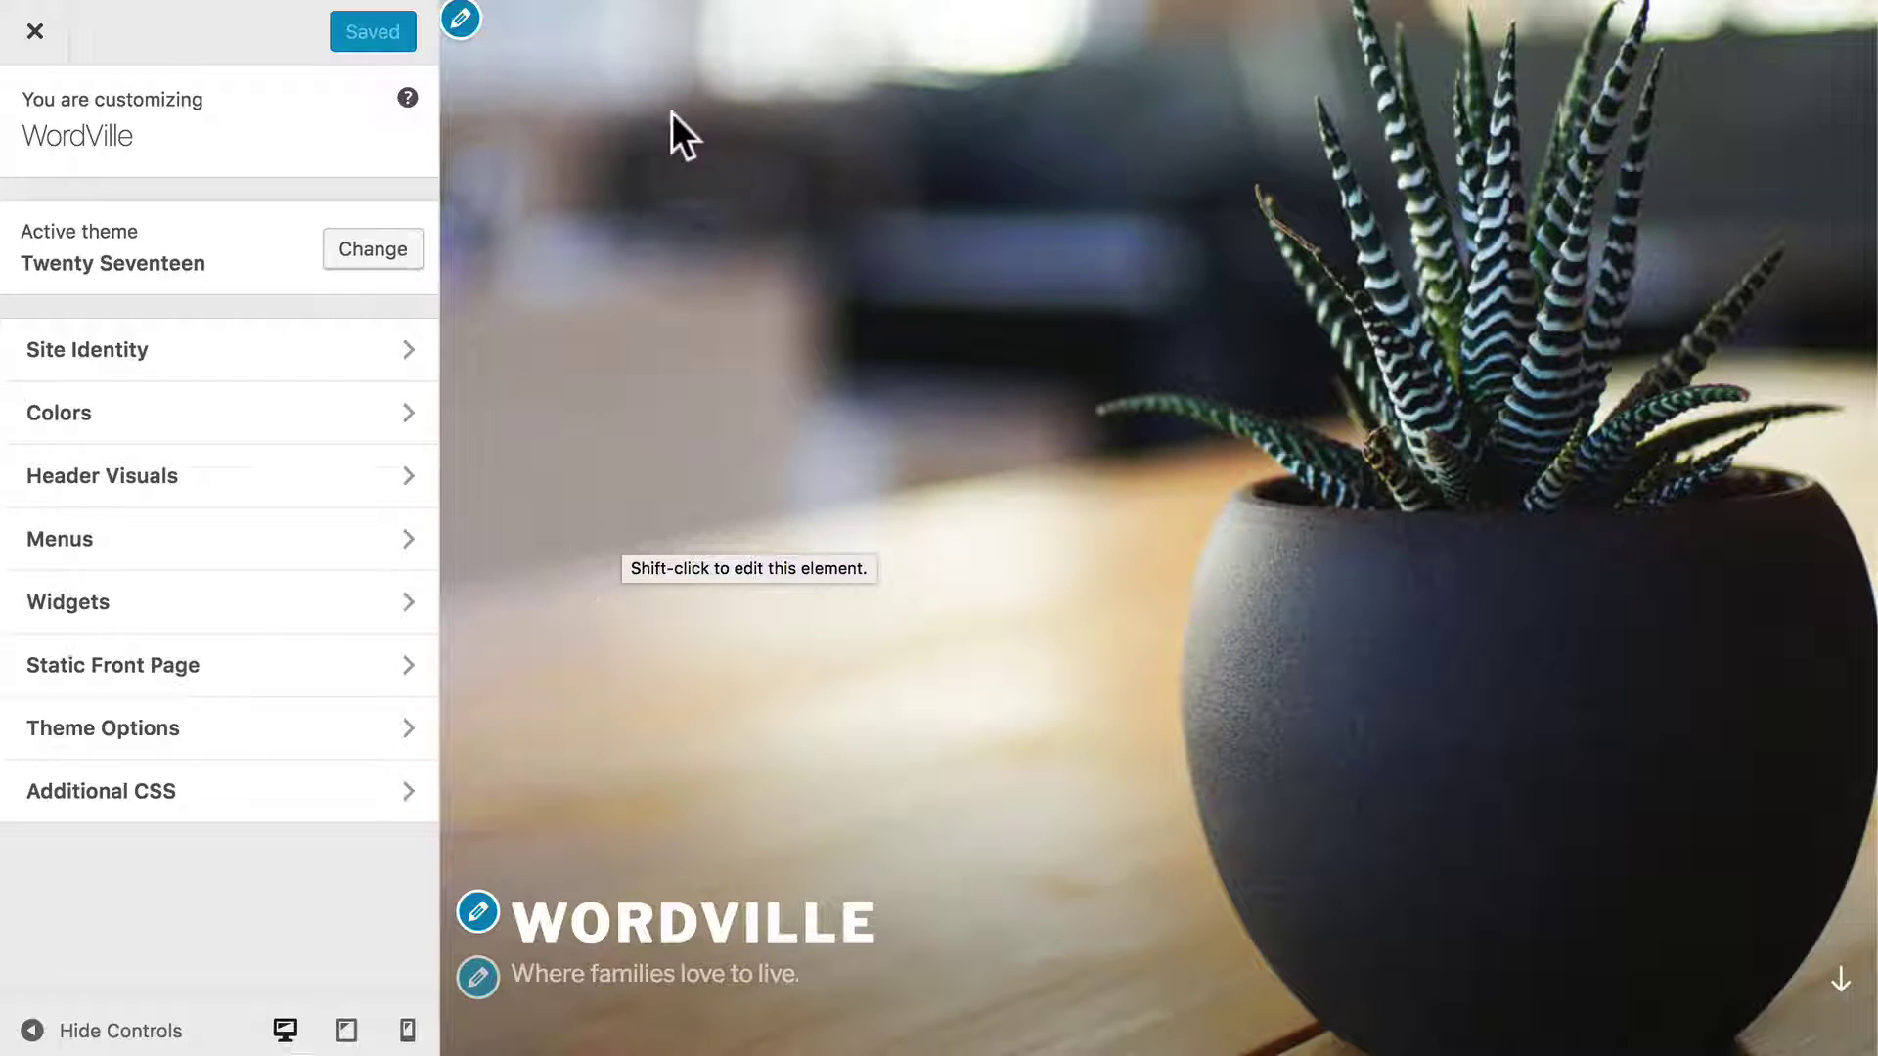
- Set cropped-homepage.jpg as the uncropped header image and publish the change
{"action": "left_click", "coordinate": [460, 18]}
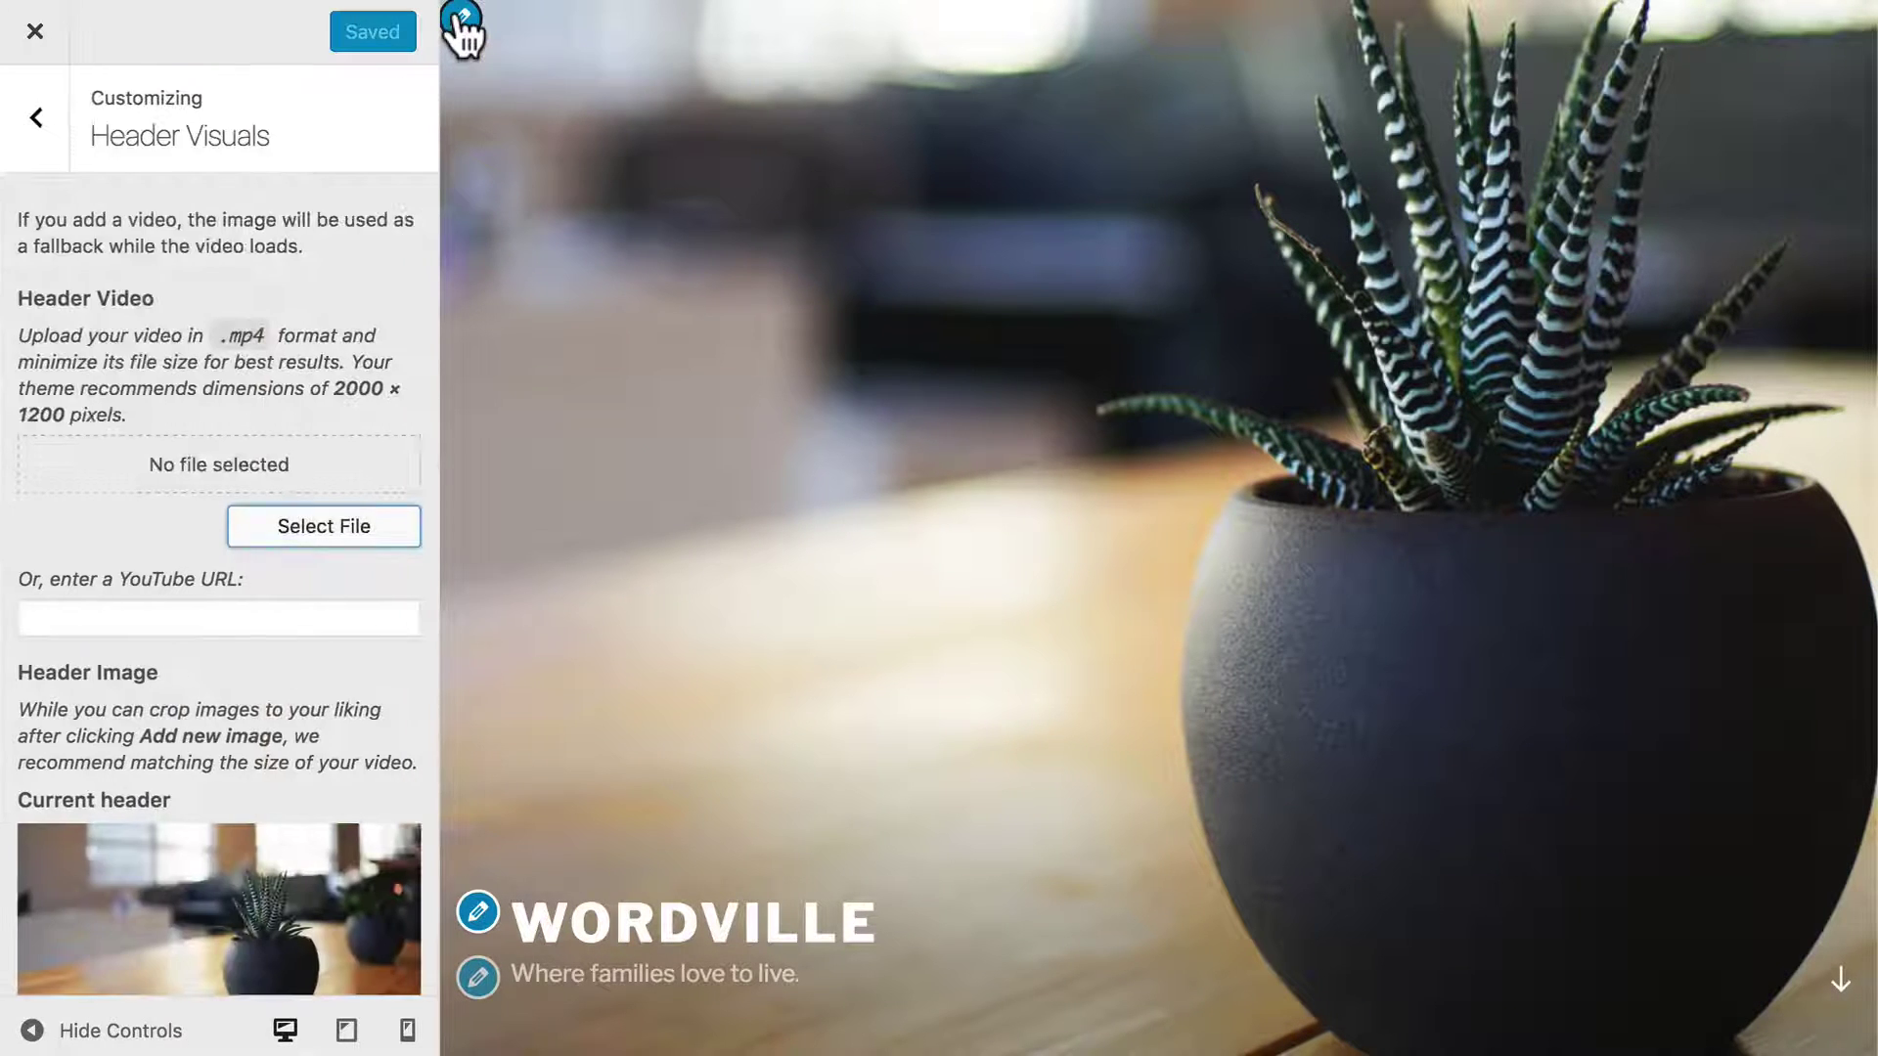
{"action": "scroll", "coordinate": [132, 239], "scroll_direction": "down", "scroll_amount": 10}
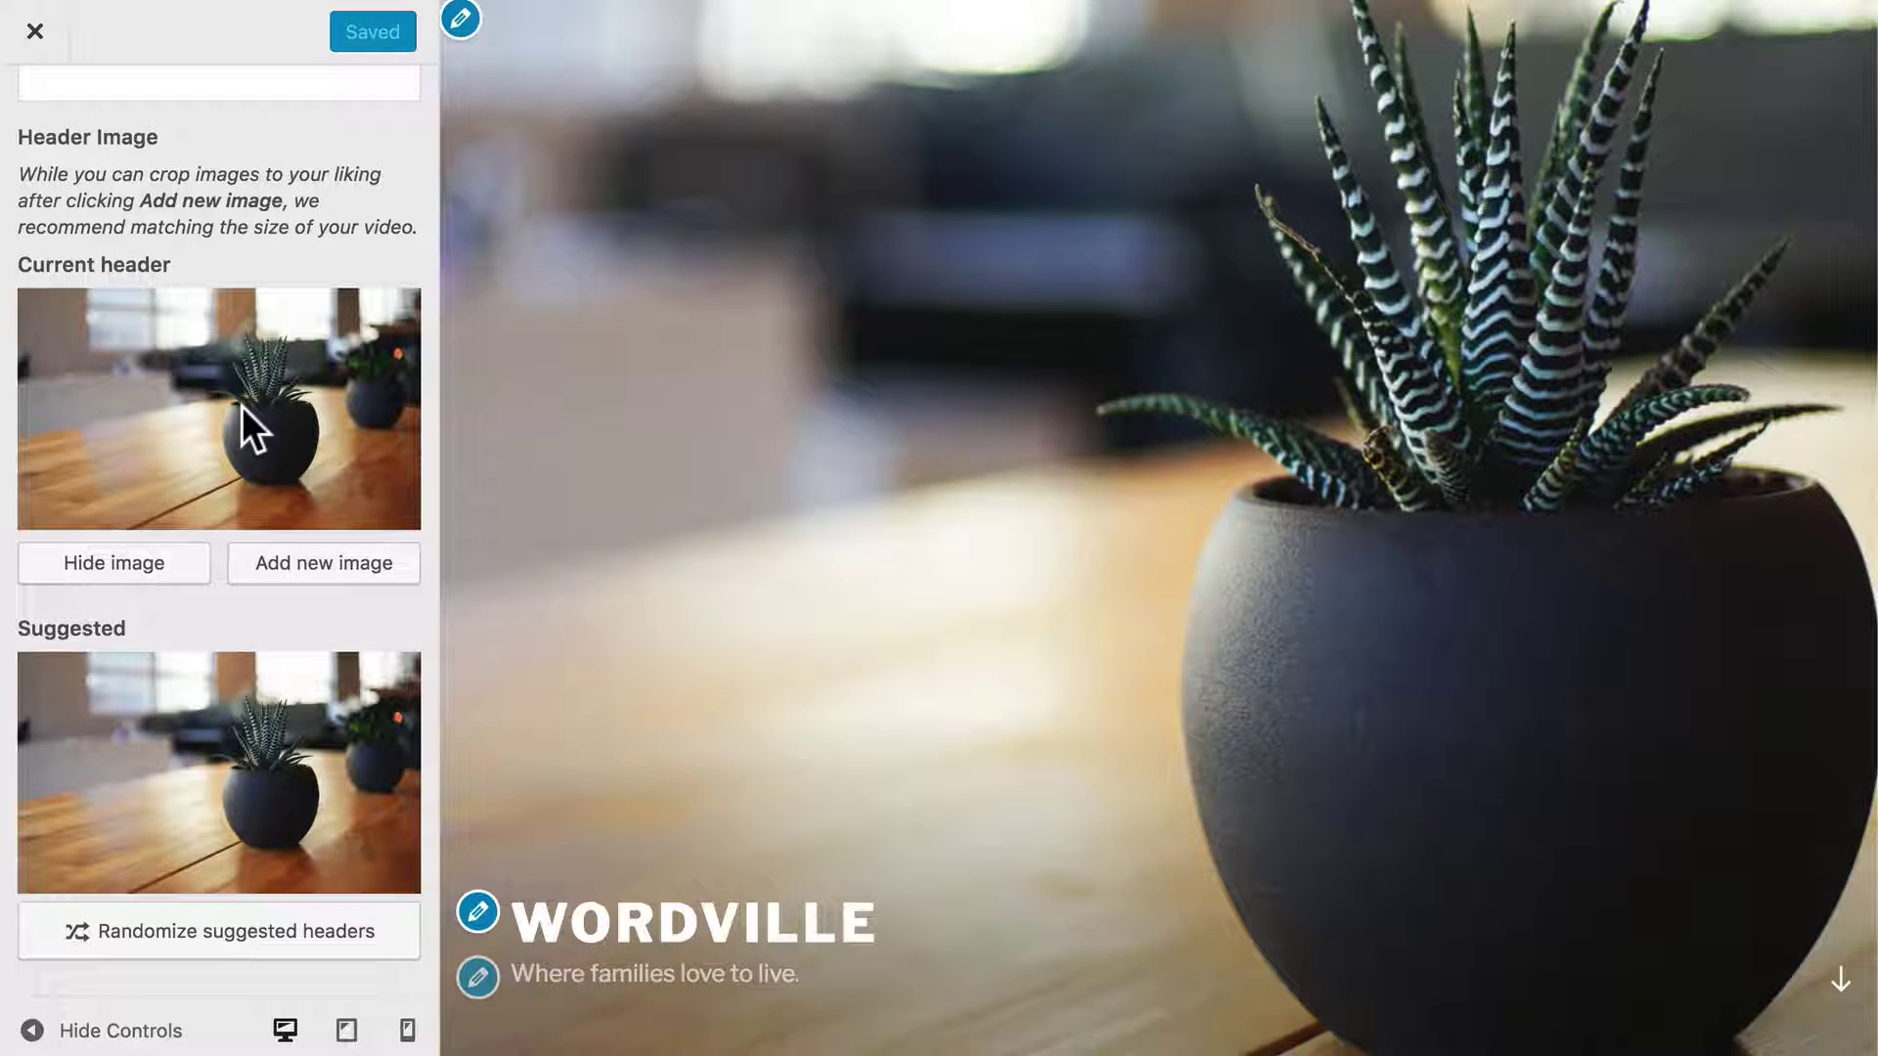
{"action": "left_click", "coordinate": [291, 565]}
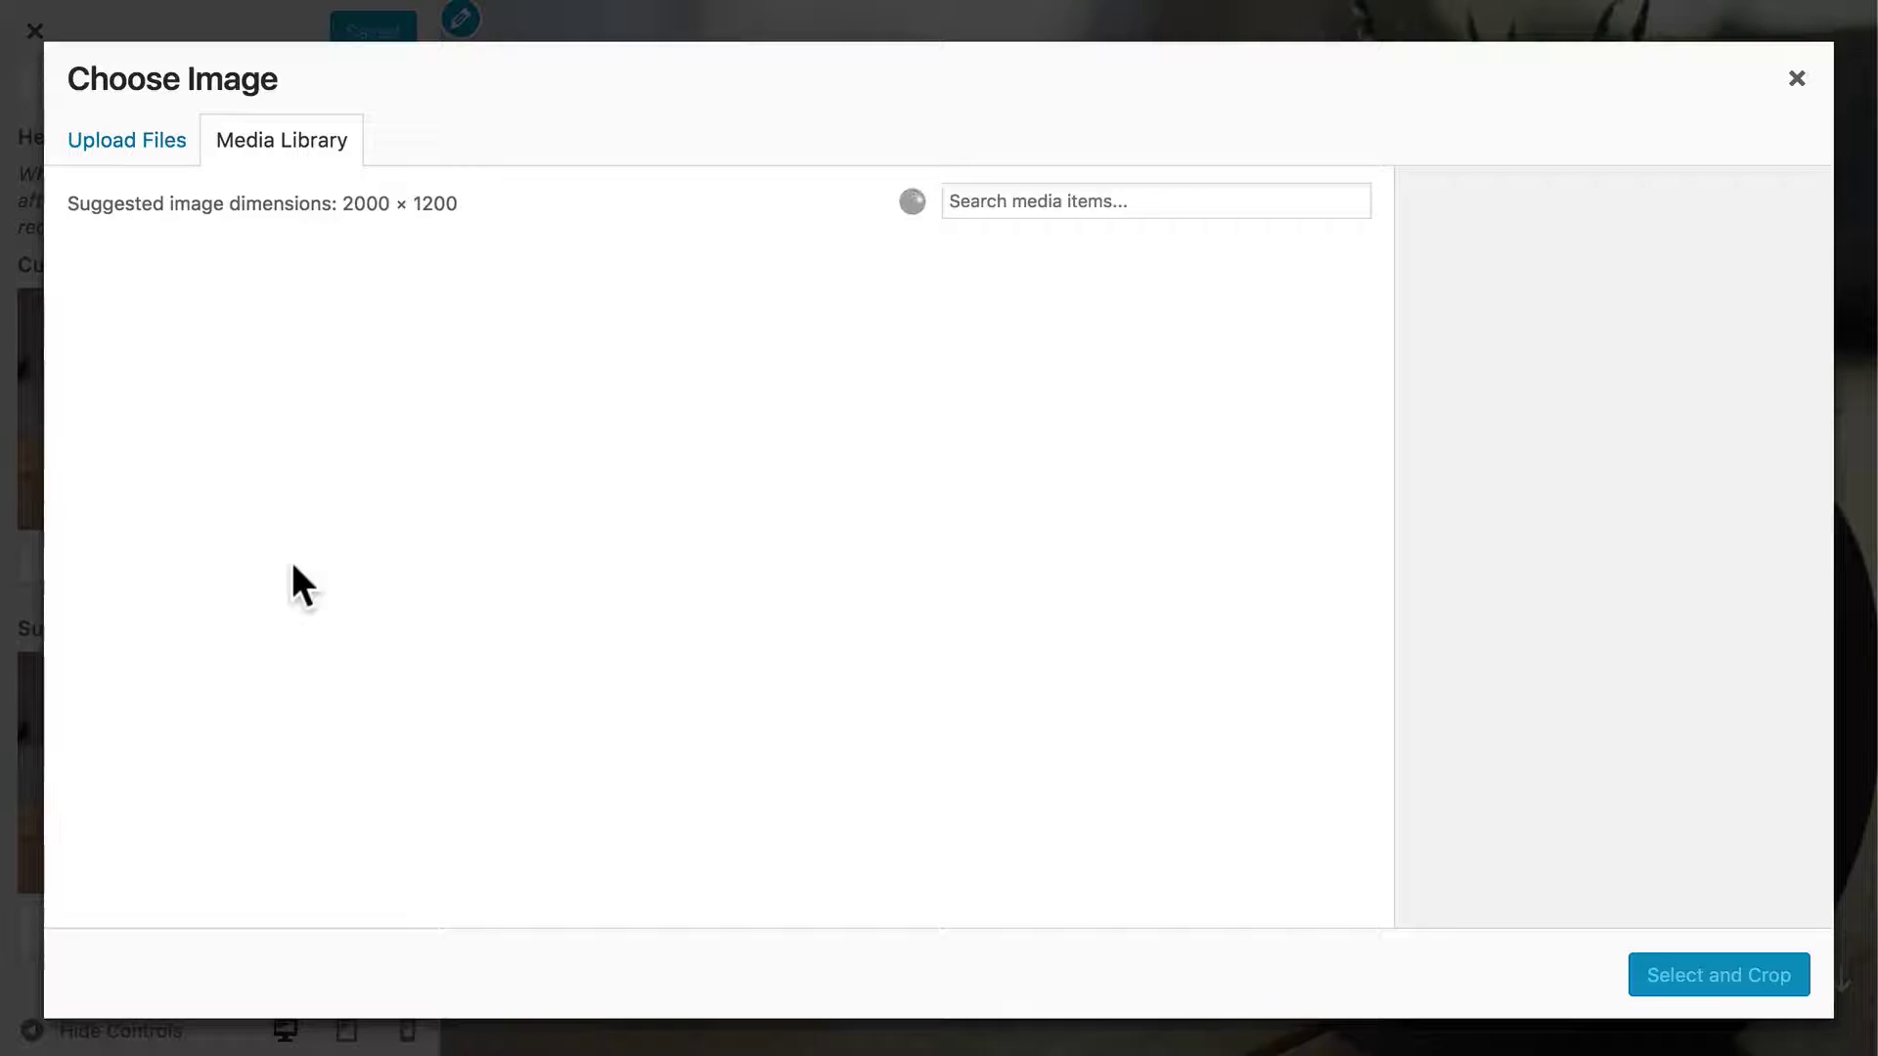
{"action": "left_click", "coordinate": [172, 354]}
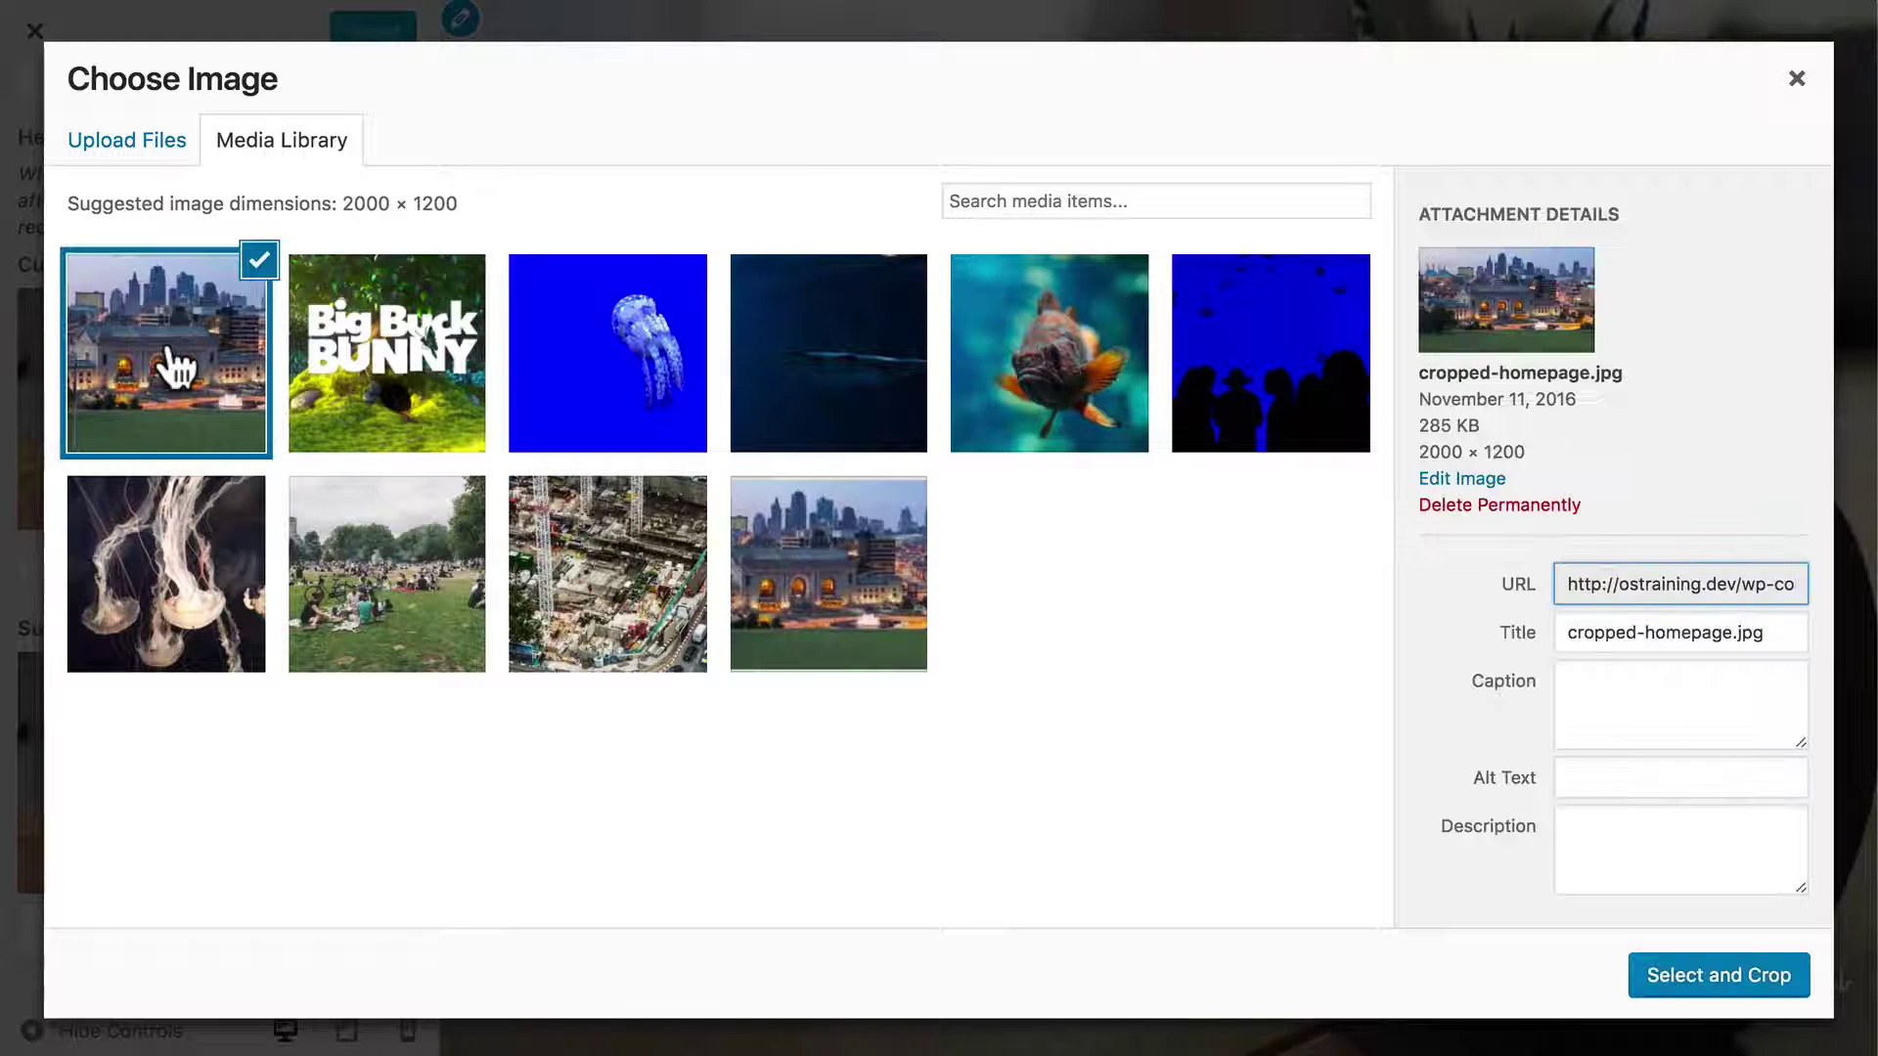
{"action": "left_click", "coordinate": [1726, 986]}
{"action": "left_click", "coordinate": [1701, 978]}
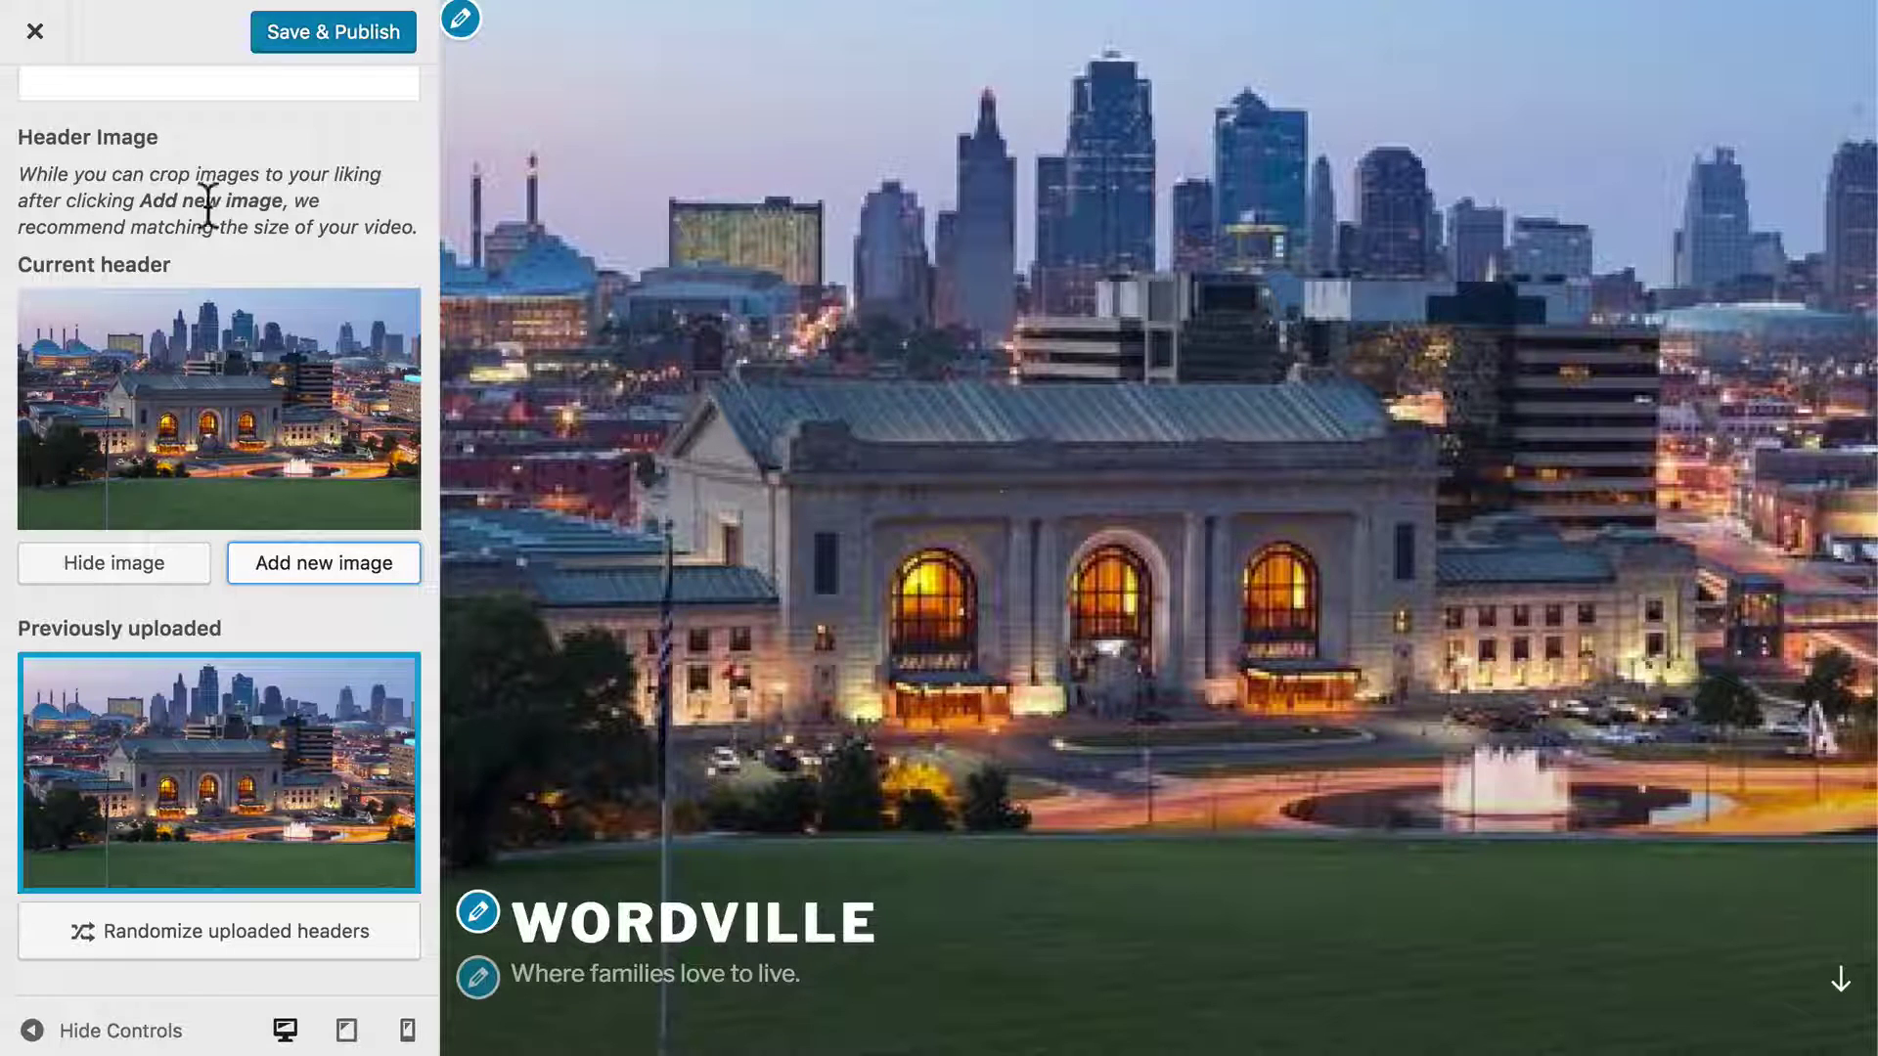
{"action": "left_click", "coordinate": [288, 32]}
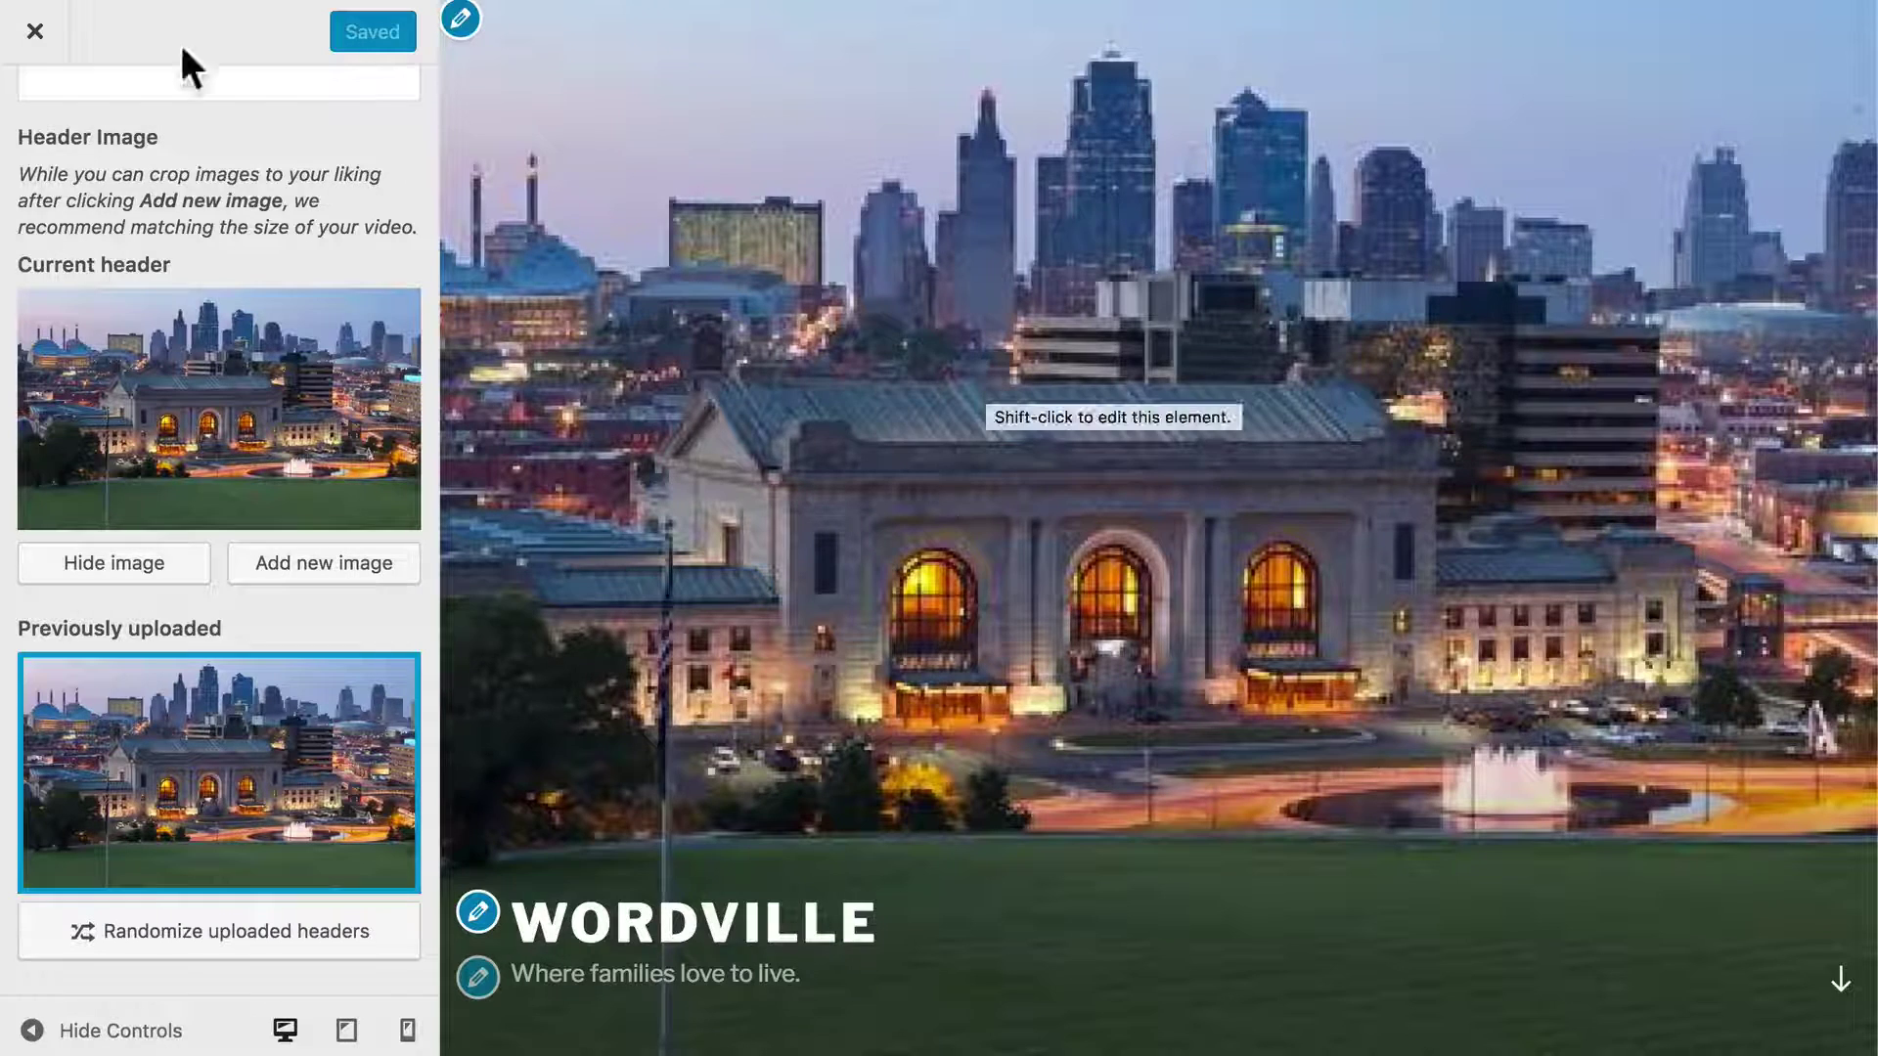
- Exit the customizer and activate the OSTraining Breeze theme from Themes
{"action": "left_click", "coordinate": [34, 31]}
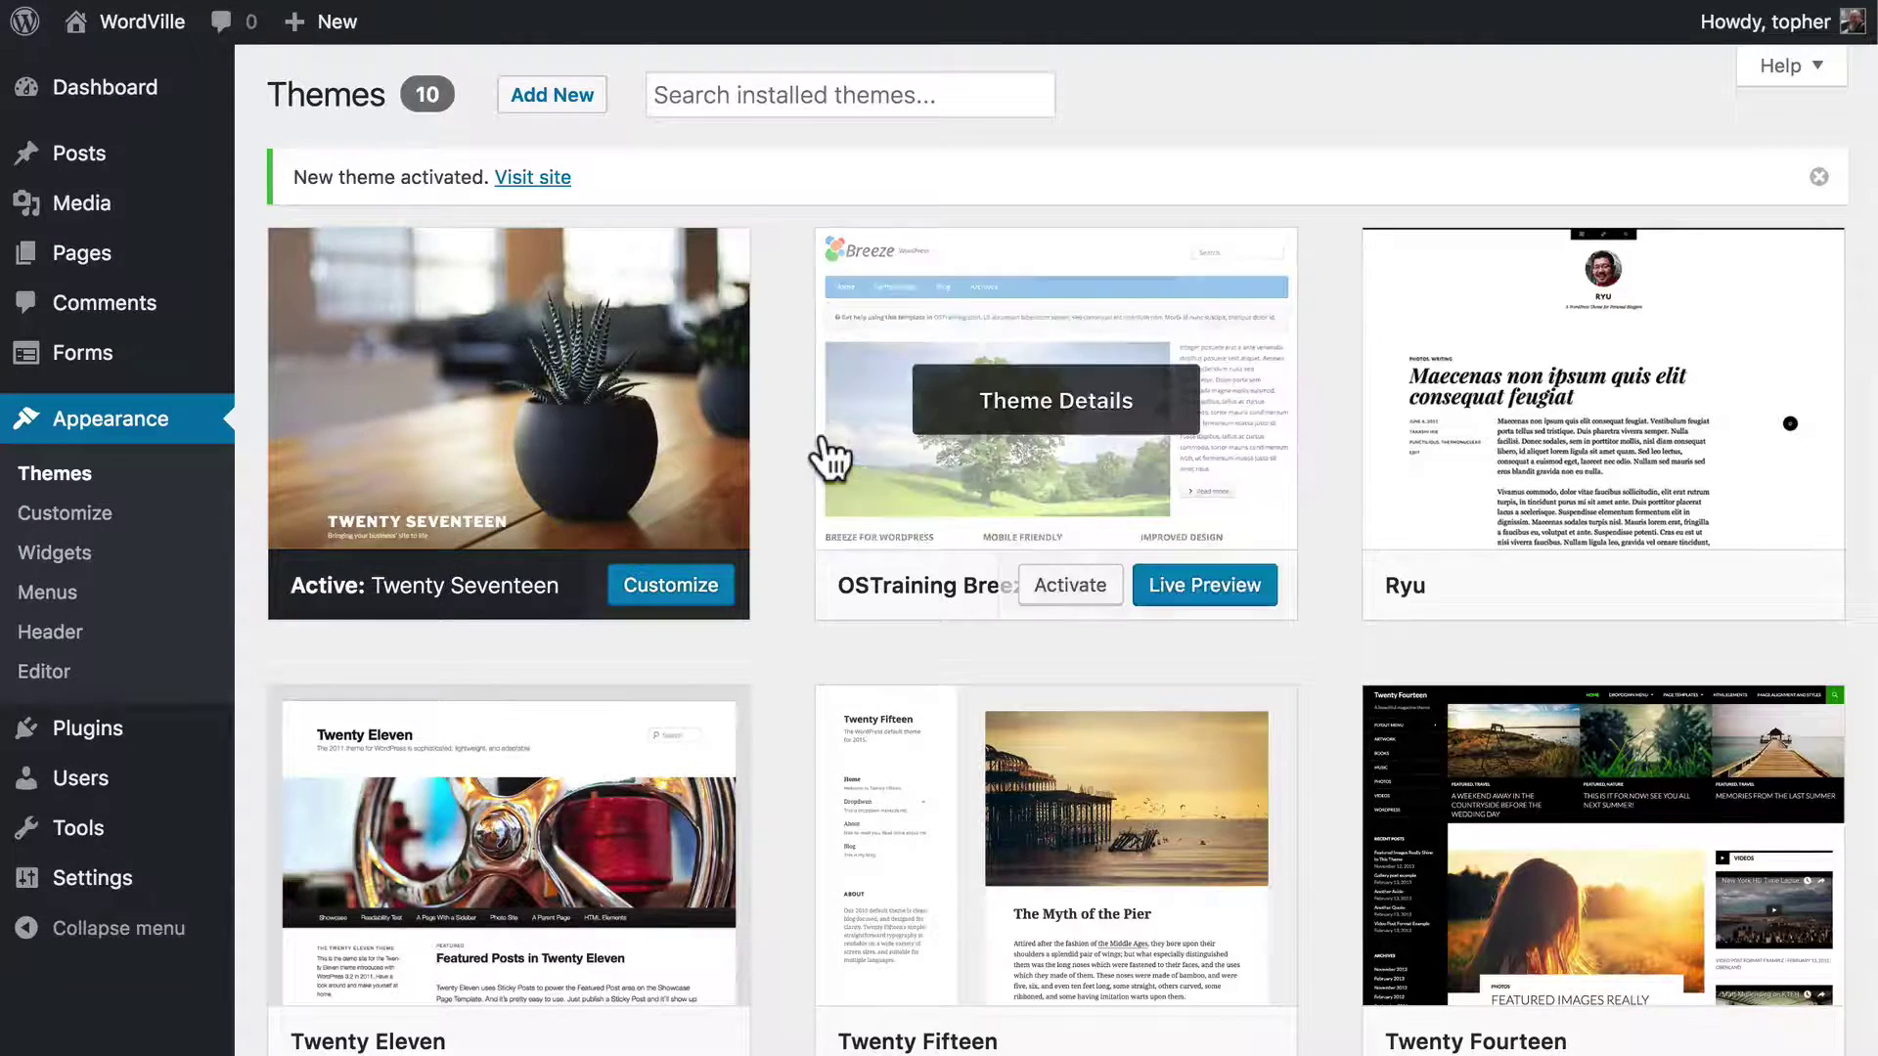
{"action": "scroll", "coordinate": [824, 442], "scroll_direction": "down", "scroll_amount": 1}
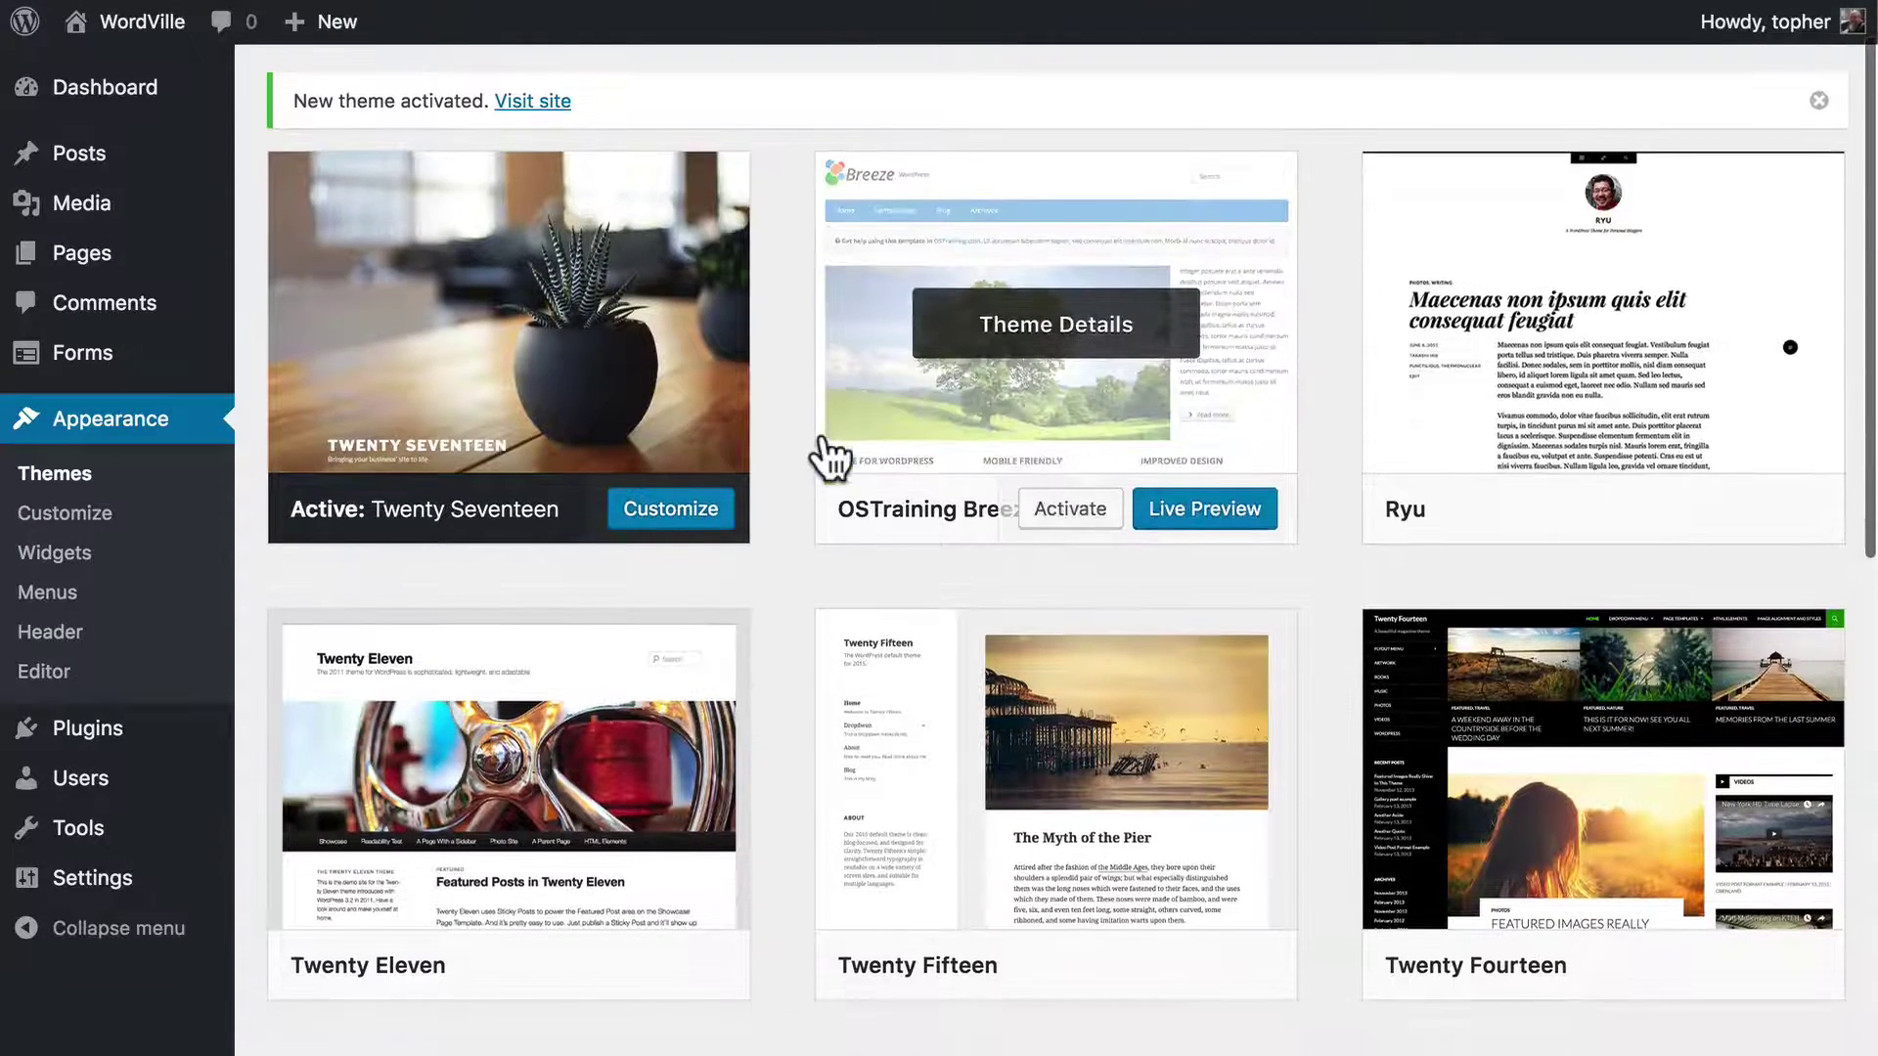
{"action": "left_click", "coordinate": [1047, 507]}
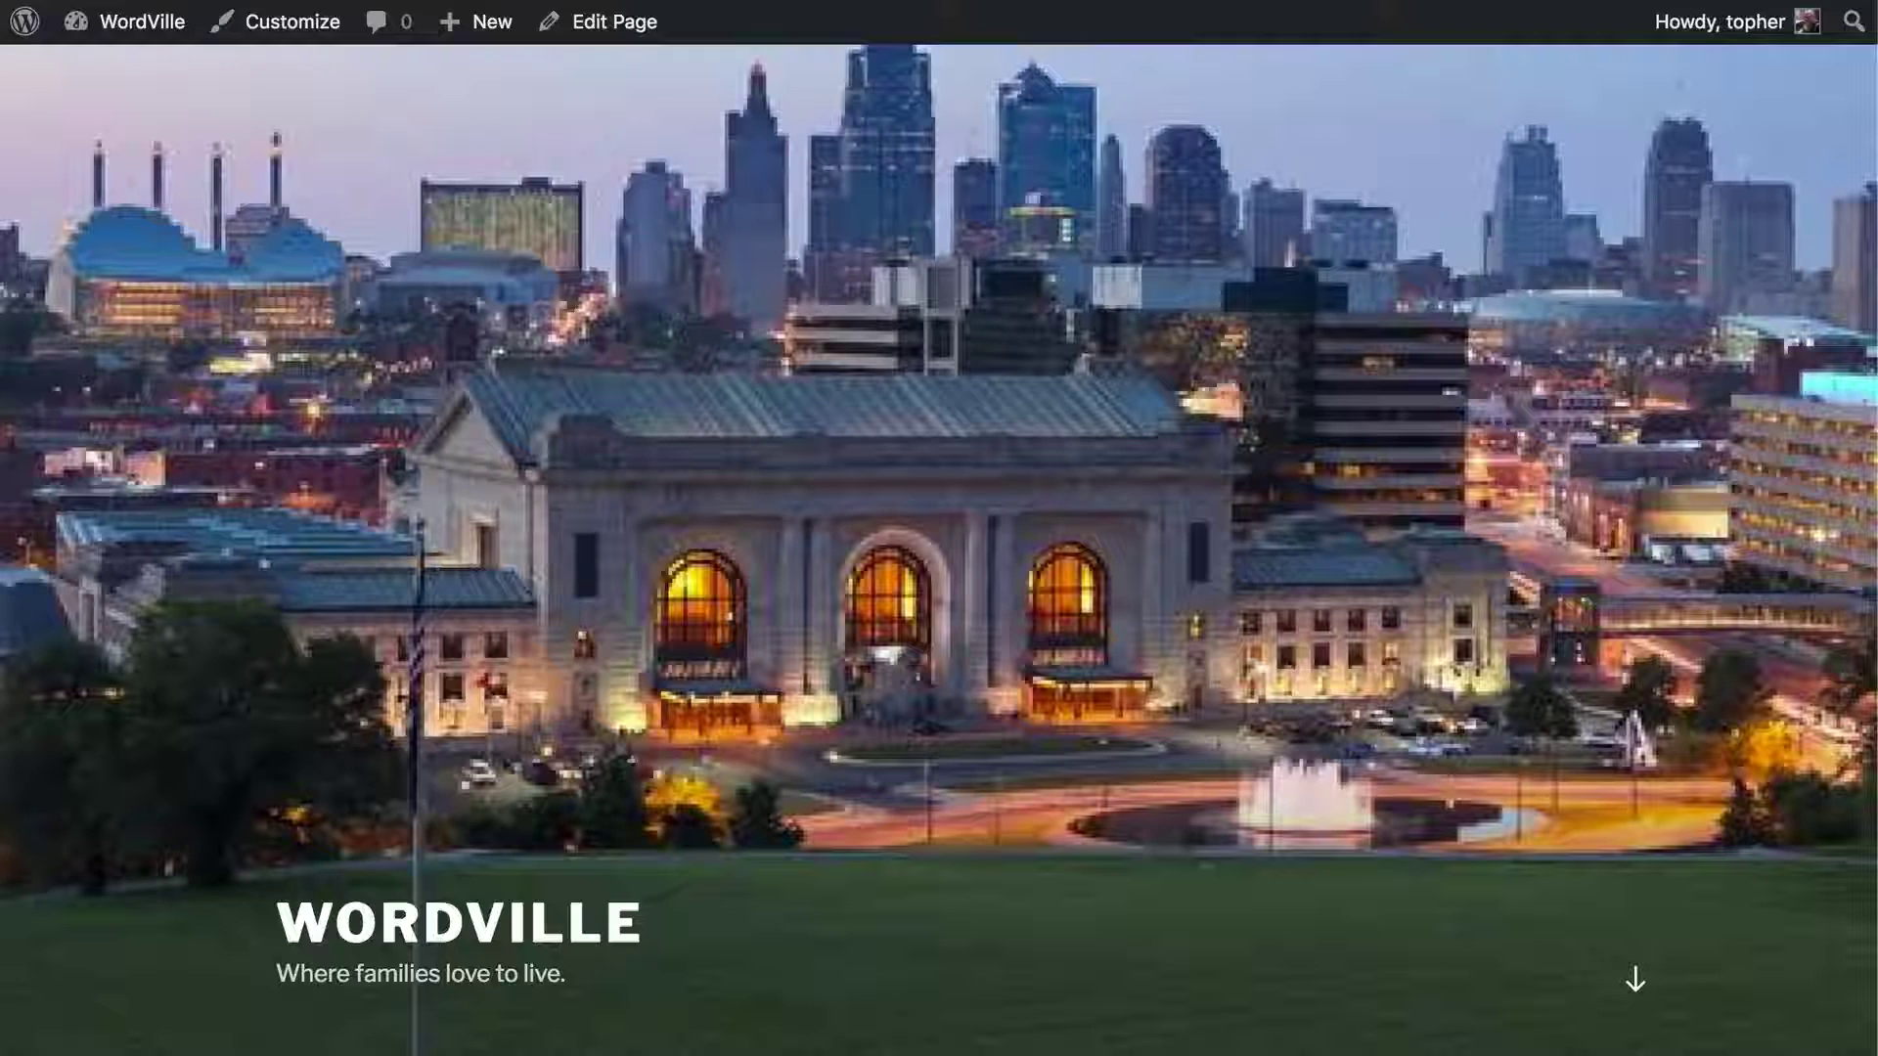
- View WordVille in Breeze, then activate Twenty Fifteen and view the front page
{"action": "left_click", "coordinate": [127, 13]}
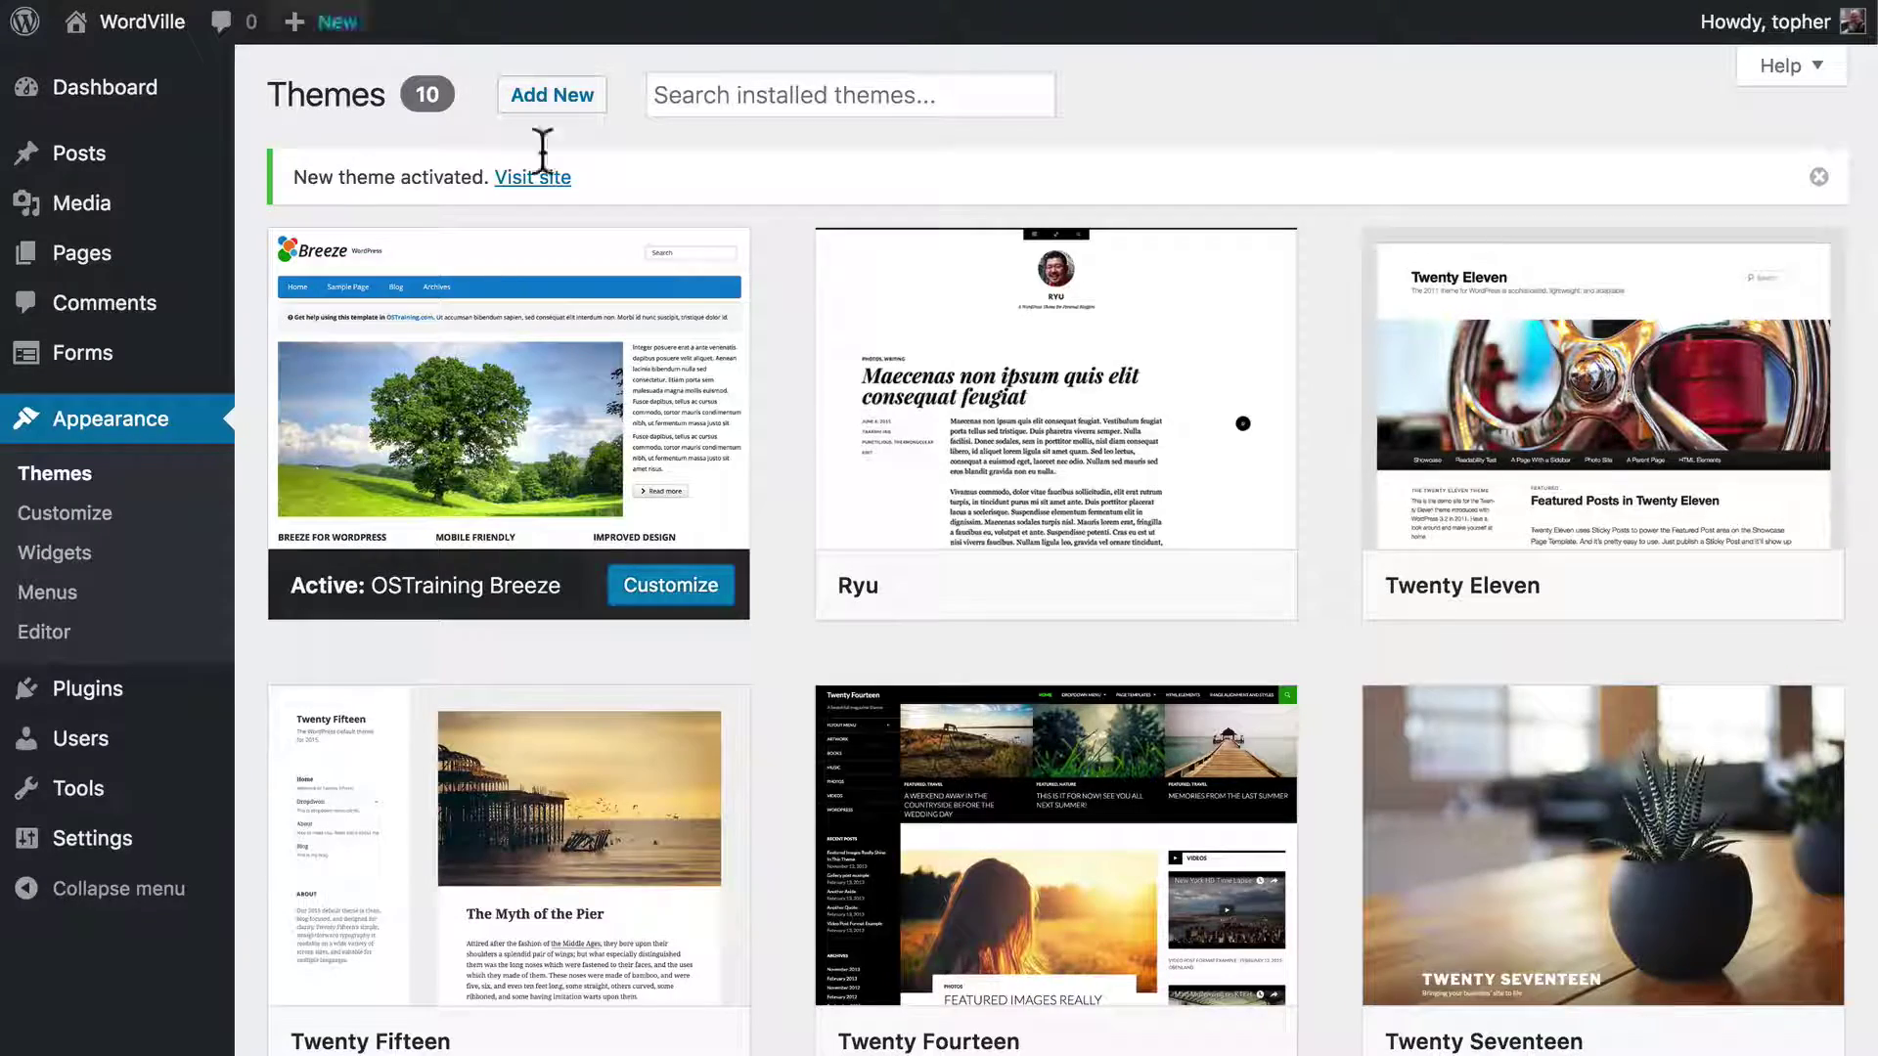
{"action": "mouse_move", "coordinate": [997, 497]}
{"action": "scroll", "coordinate": [1003, 499], "scroll_direction": "down", "scroll_amount": 1}
{"action": "scroll", "coordinate": [1002, 499], "scroll_direction": "down", "scroll_amount": 3}
{"action": "mouse_move", "coordinate": [407, 662]}
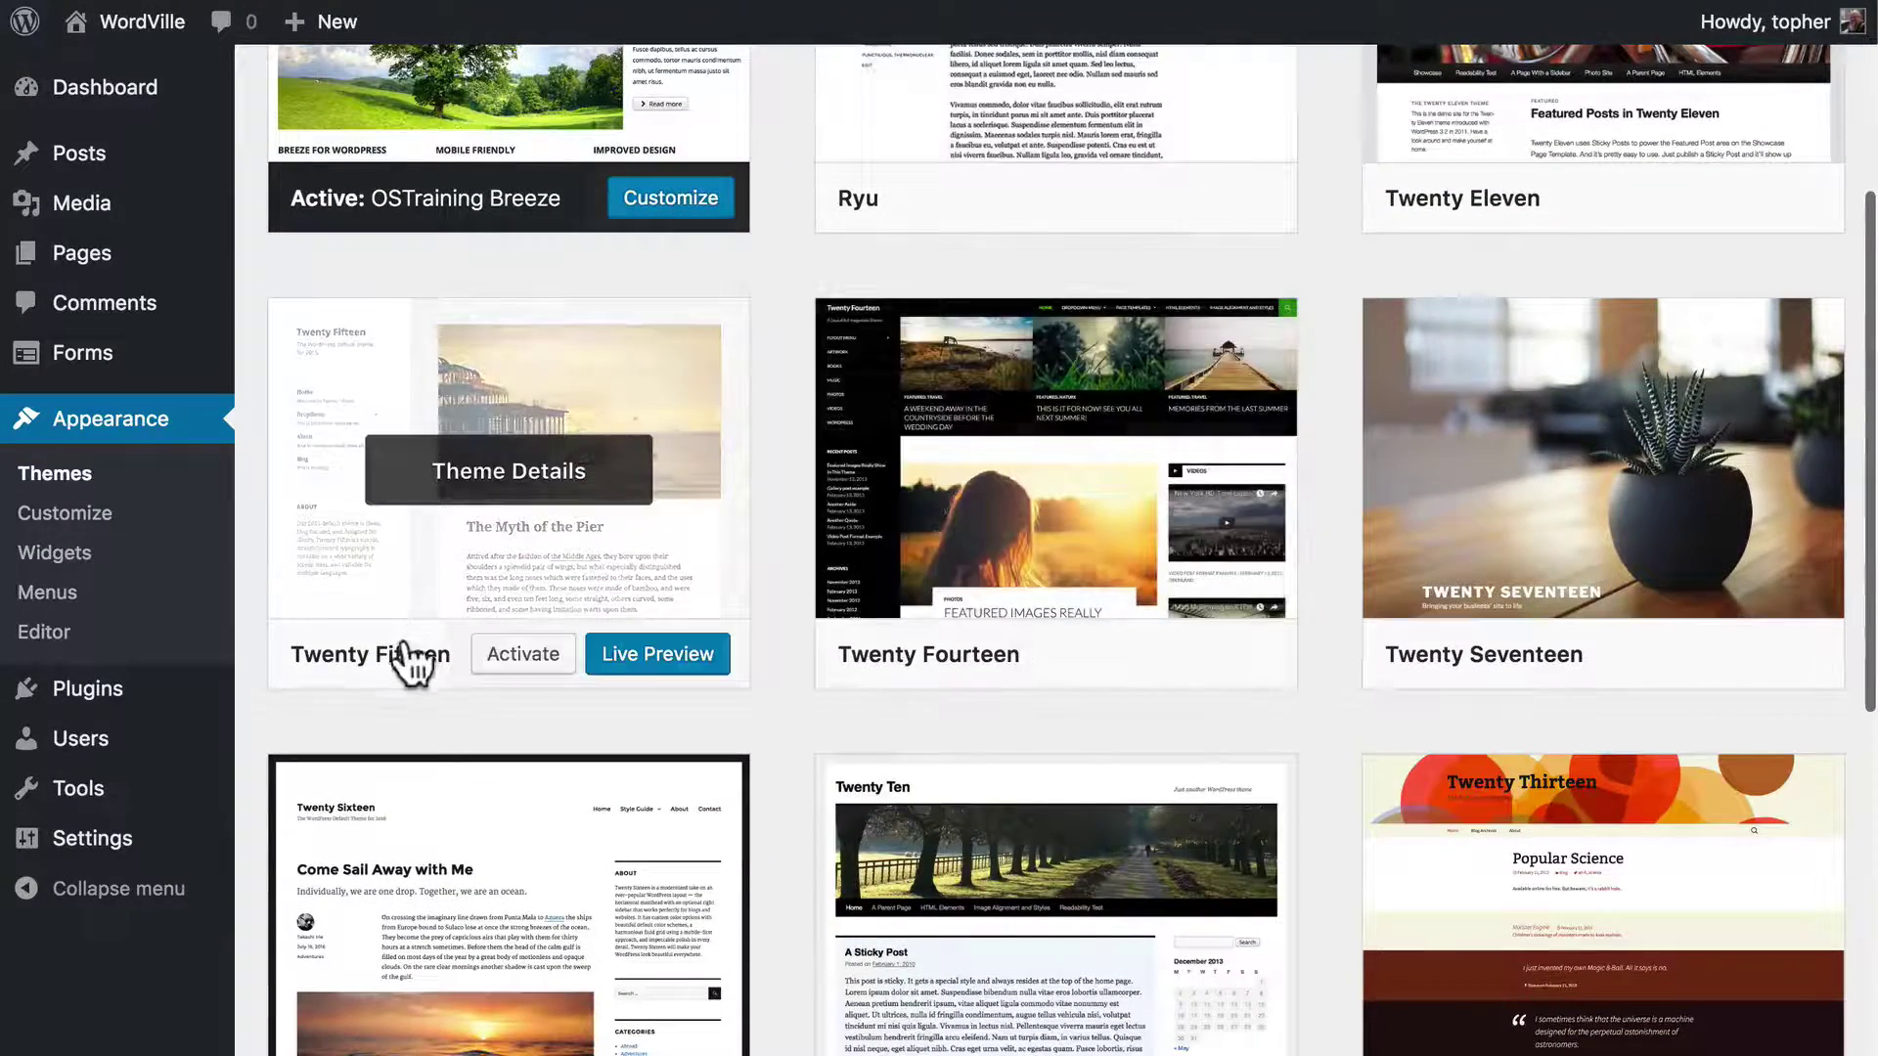
{"action": "left_click", "coordinate": [522, 655]}
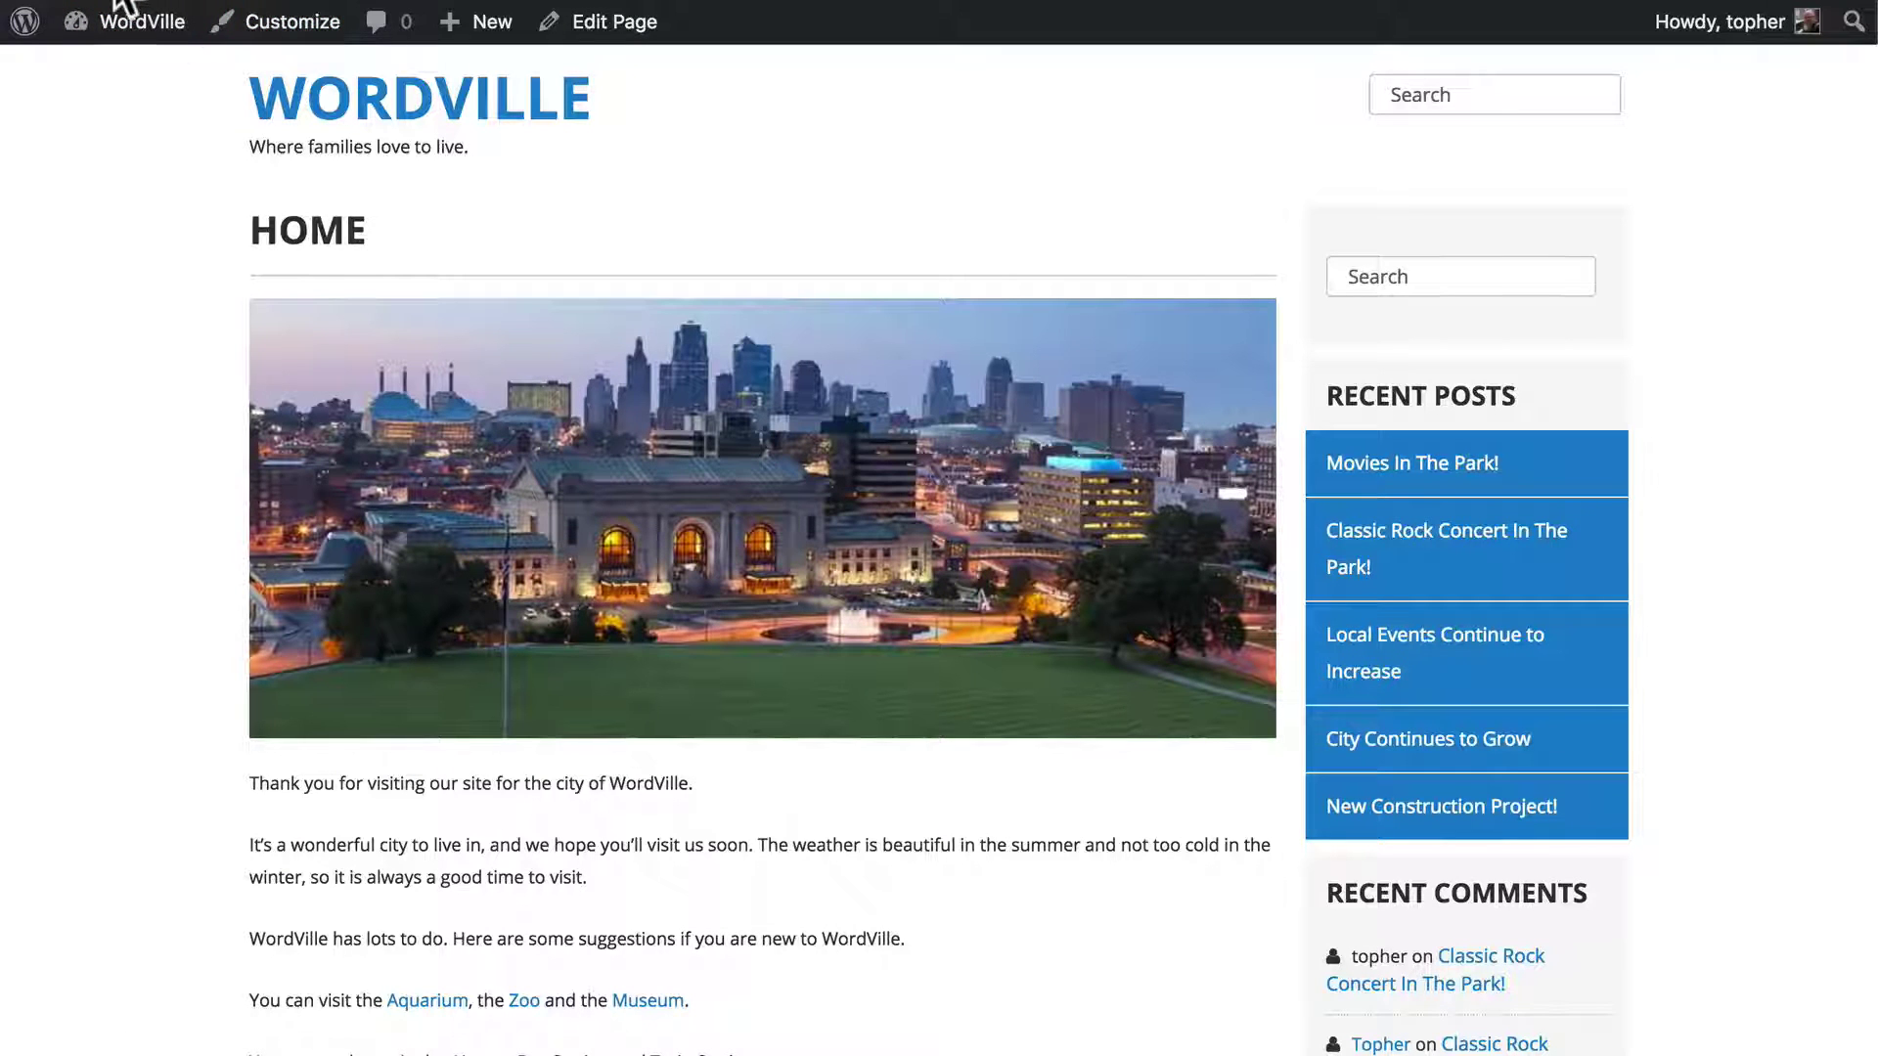
{"action": "left_click", "coordinate": [119, 4]}
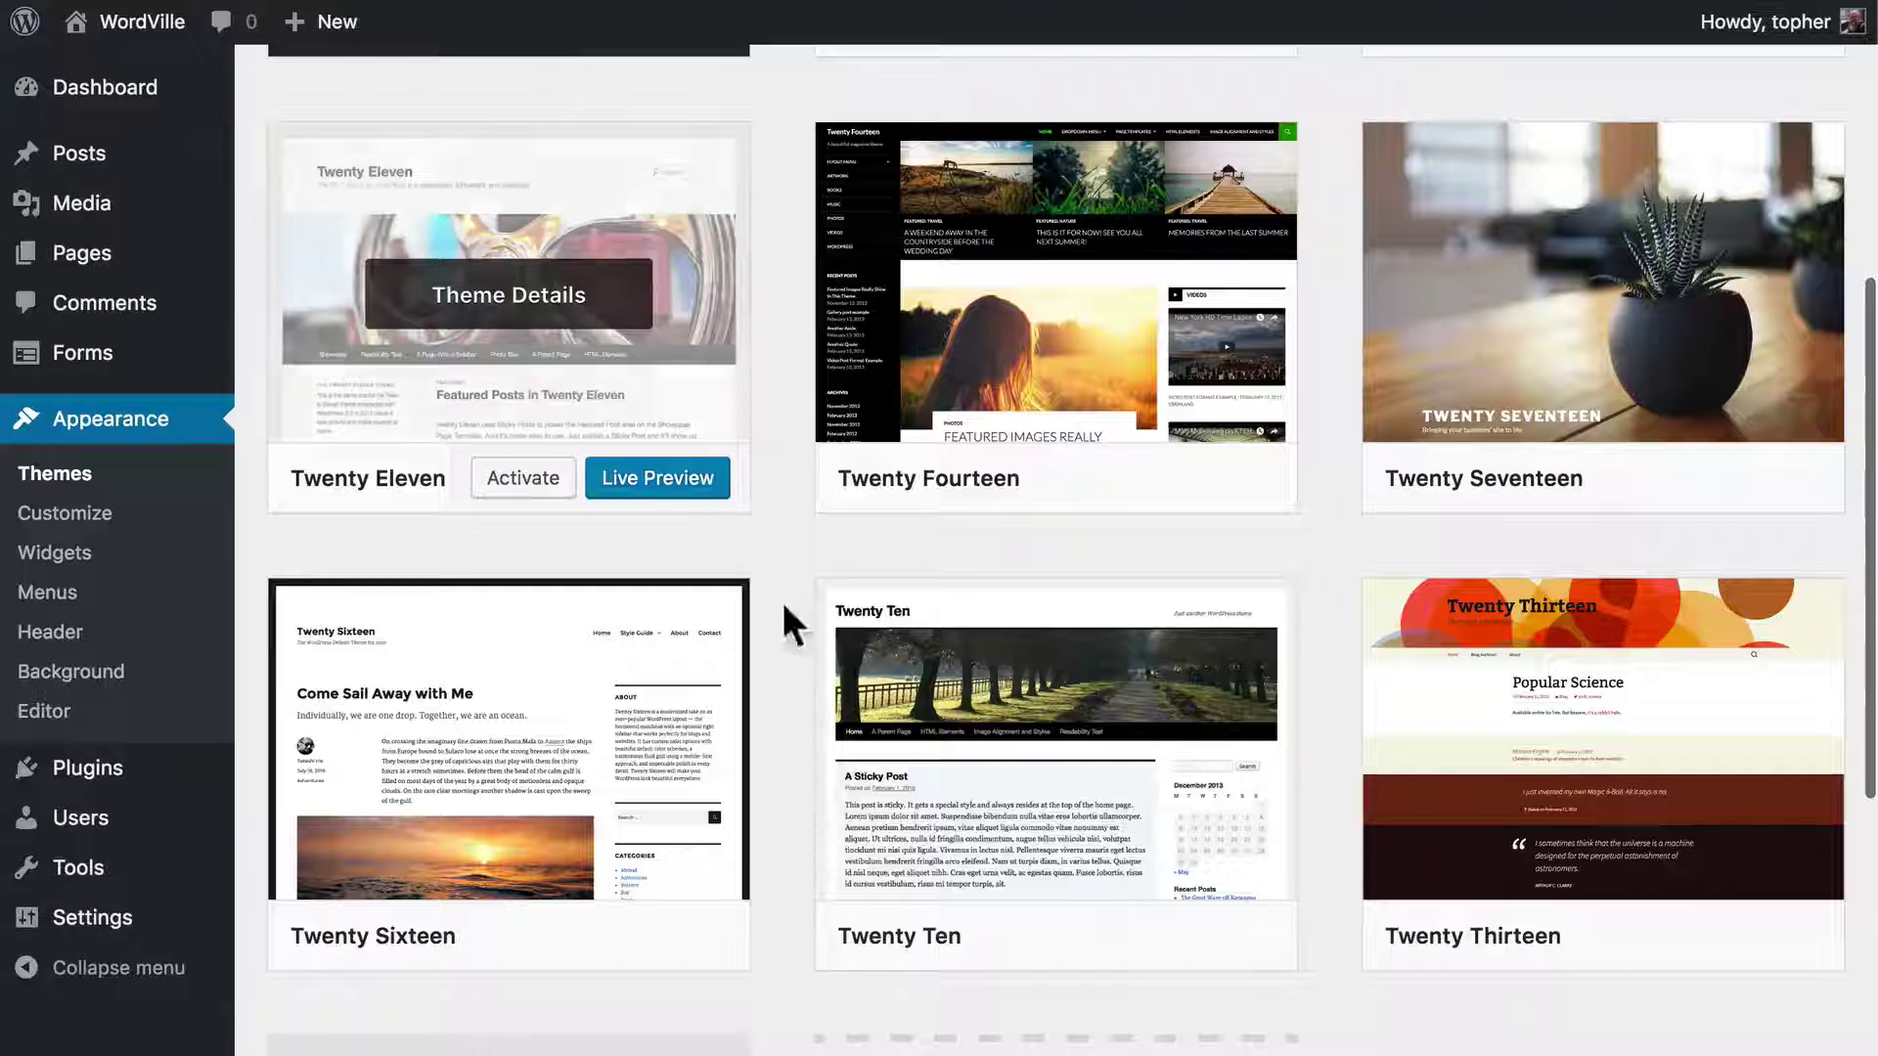
- Live-preview WordVille in Twenty Ten, scrolling past its tree-lined header and Home page
{"action": "mouse_move", "coordinate": [1048, 868]}
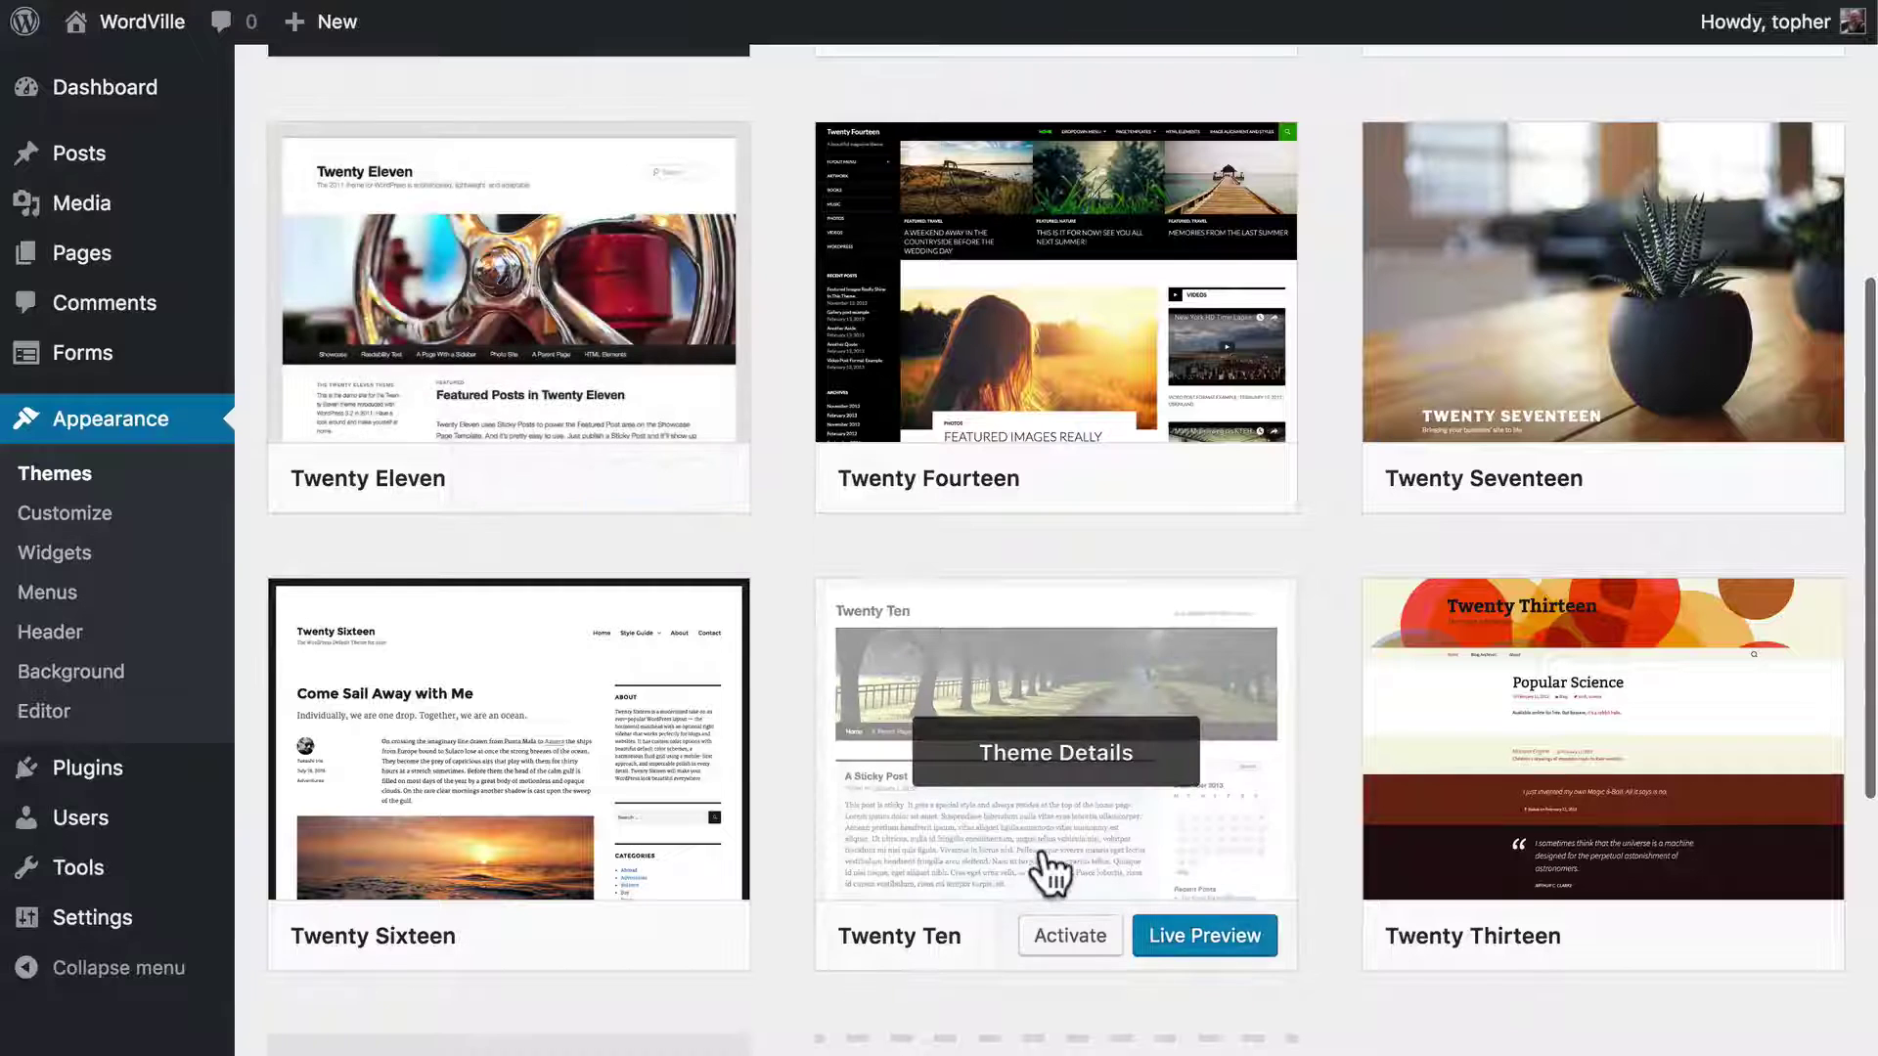
{"action": "left_click", "coordinate": [1188, 934]}
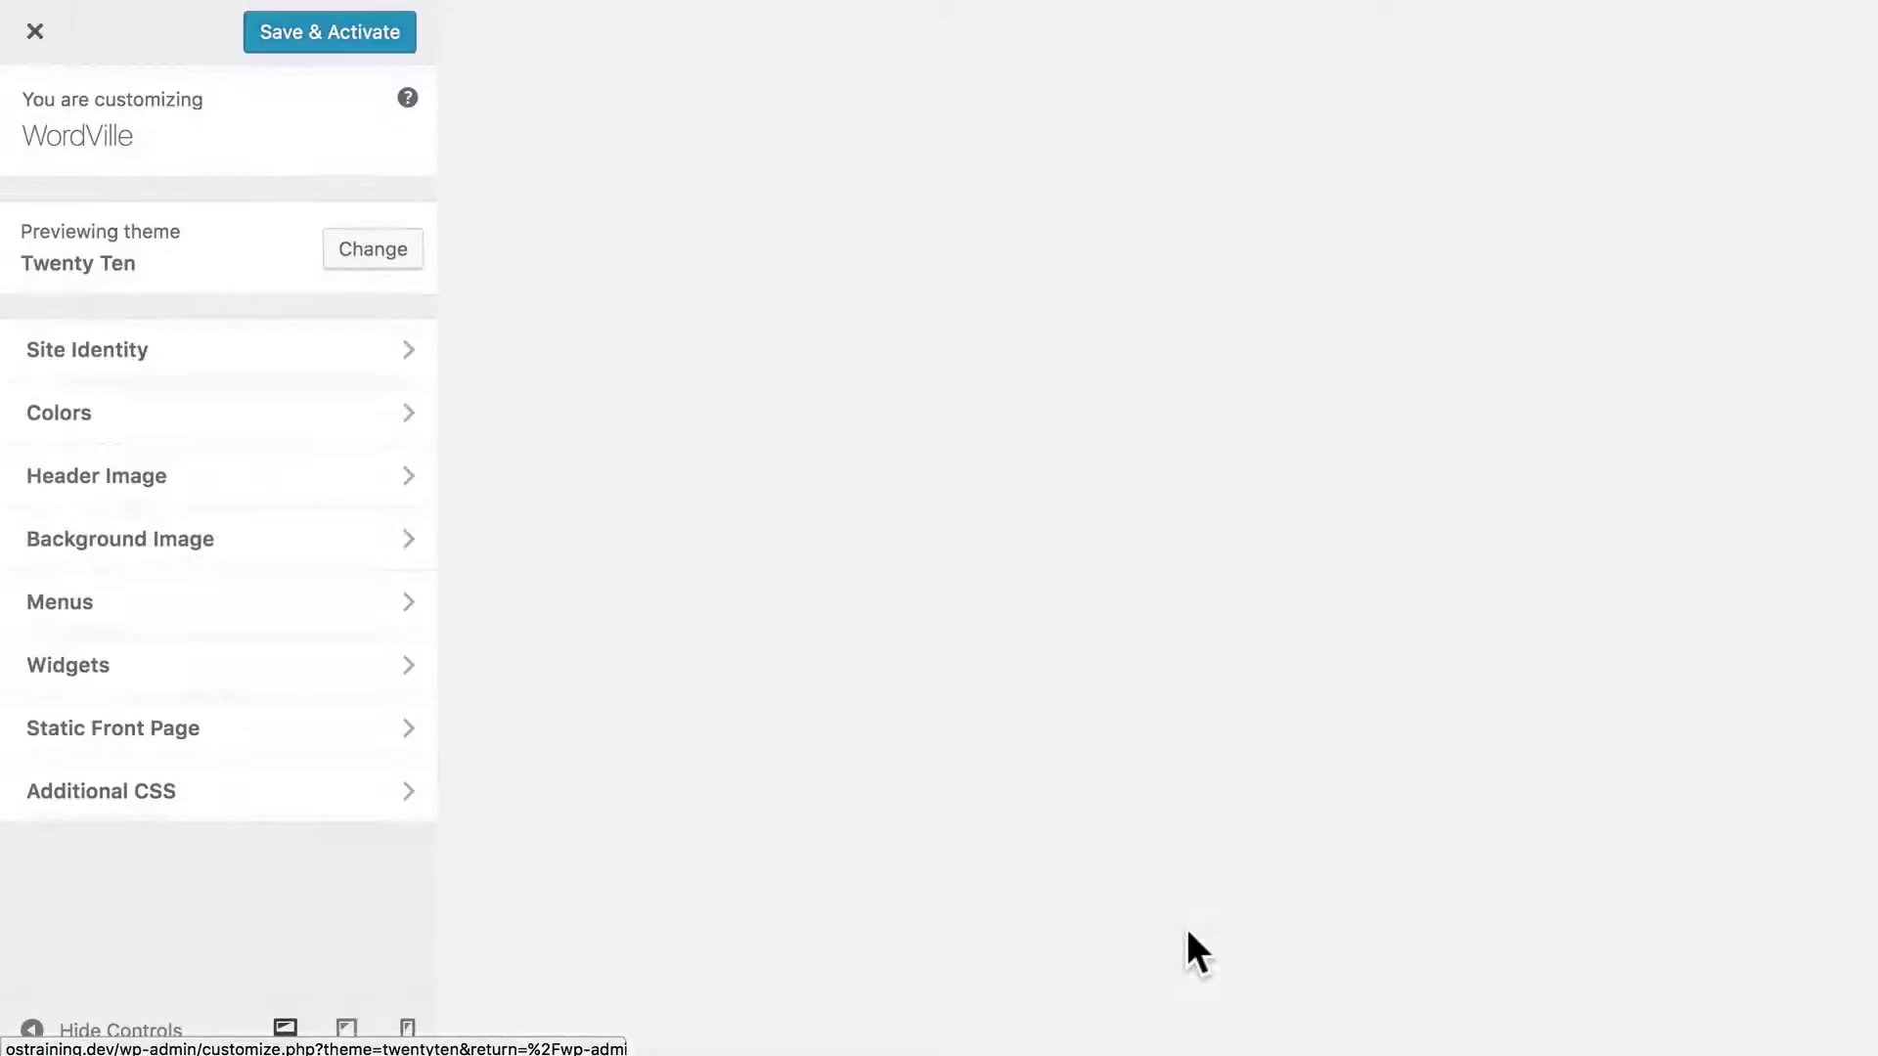
{"action": "scroll", "coordinate": [1188, 930], "scroll_direction": "down", "scroll_amount": 5}
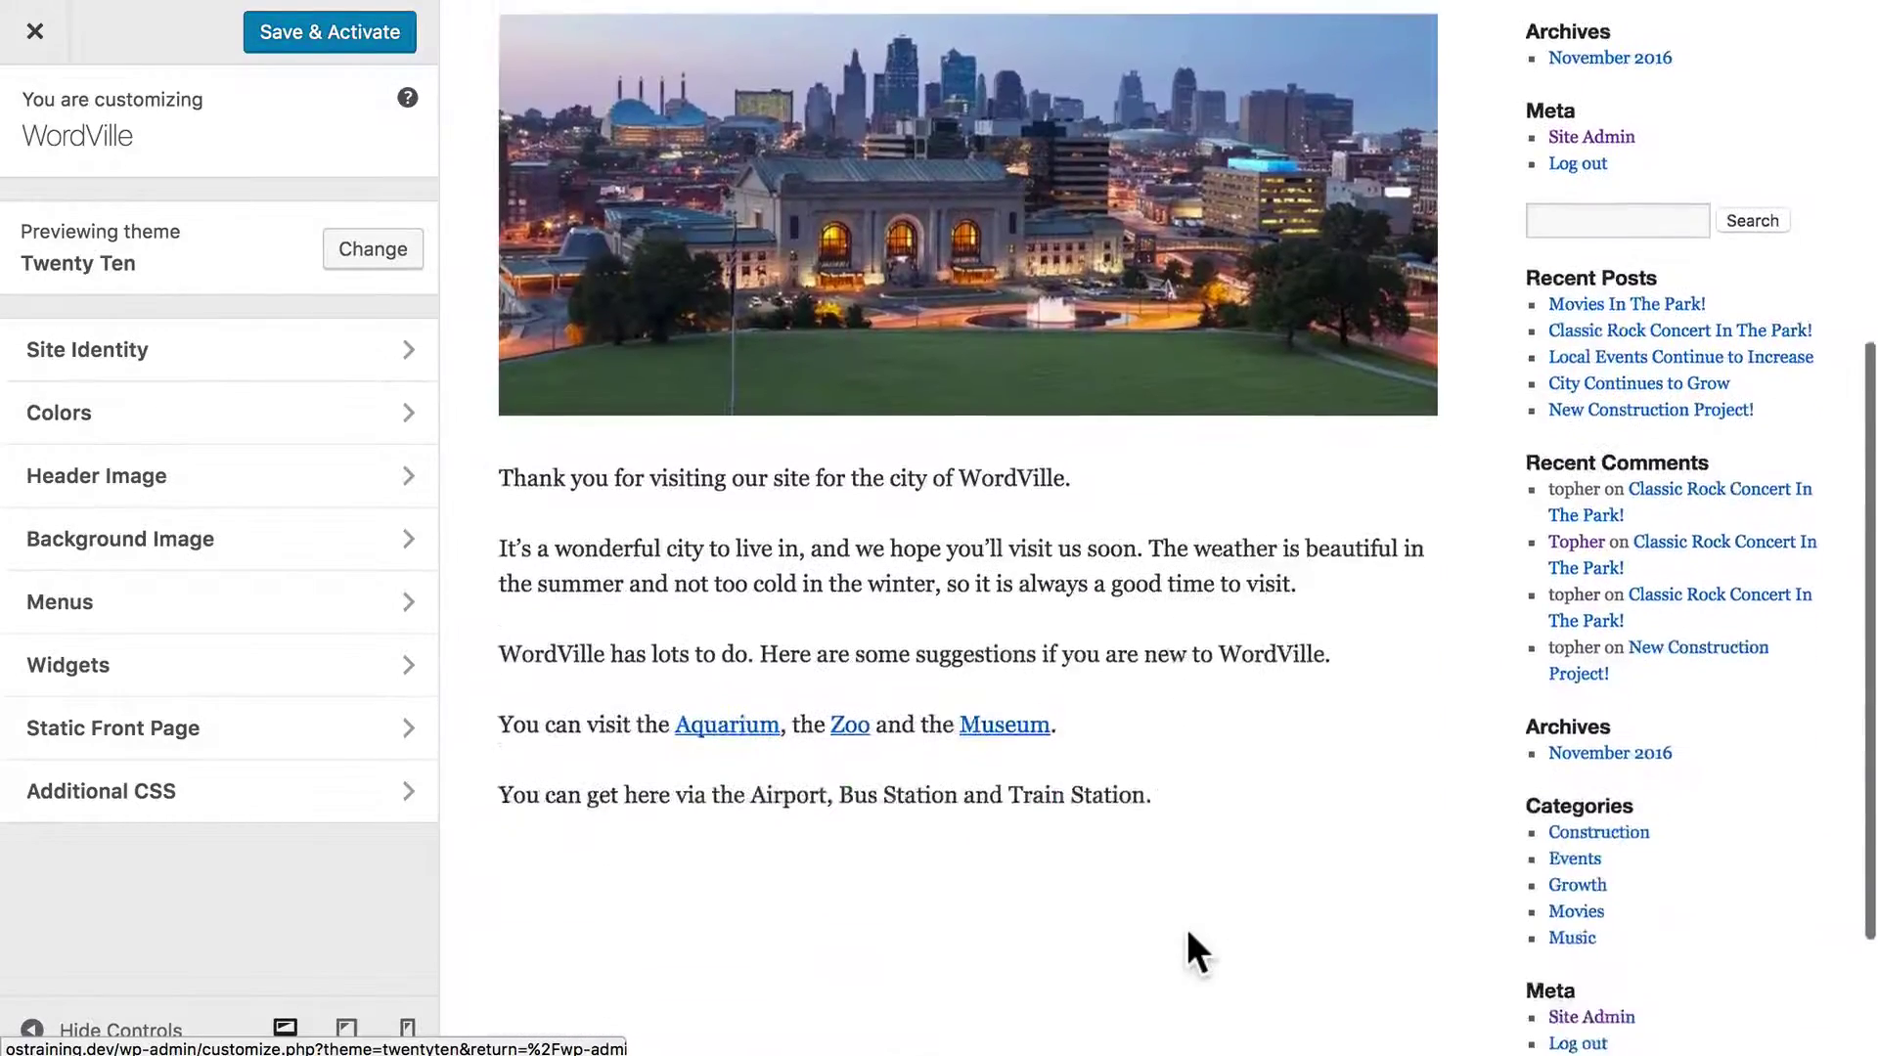
{"action": "scroll", "coordinate": [1187, 930], "scroll_direction": "up", "scroll_amount": 5}
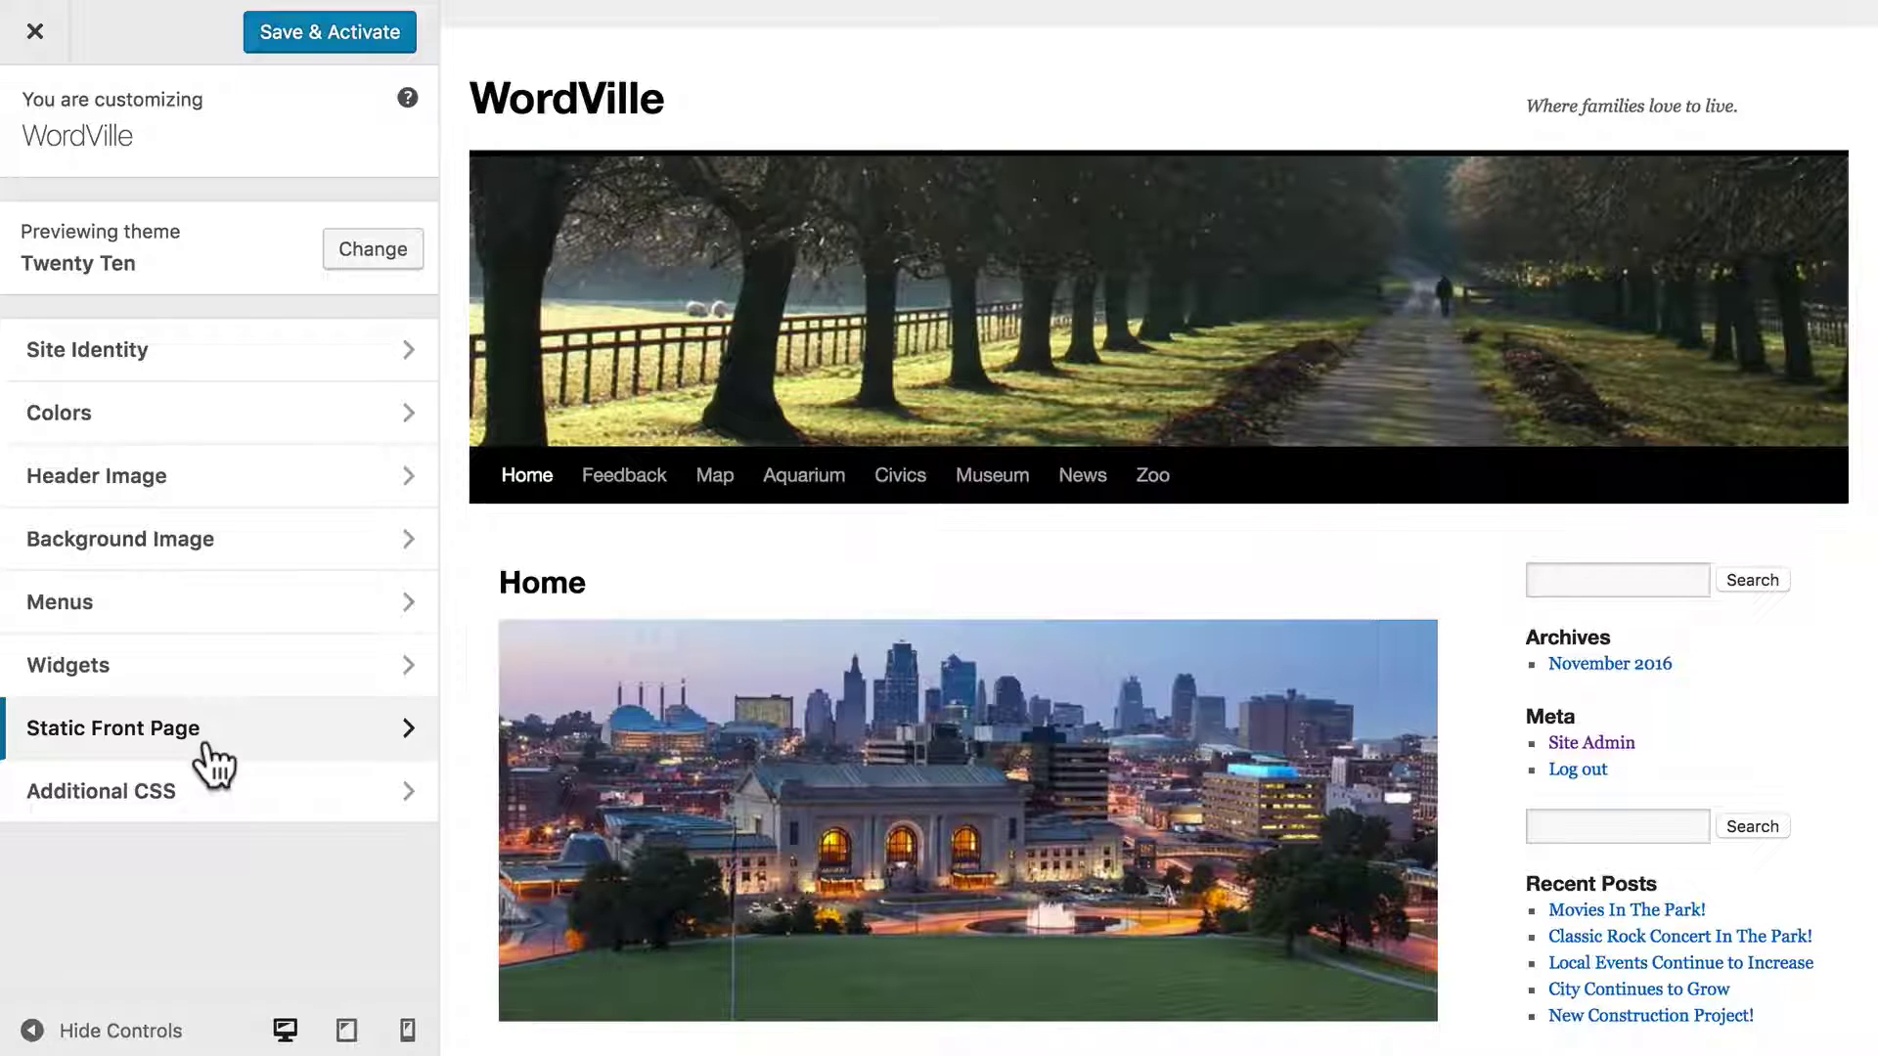
- Discard the Twenty Ten preview, reactivate OSTraining Breeze, and view the WordVille home page
{"action": "left_click", "coordinate": [32, 32]}
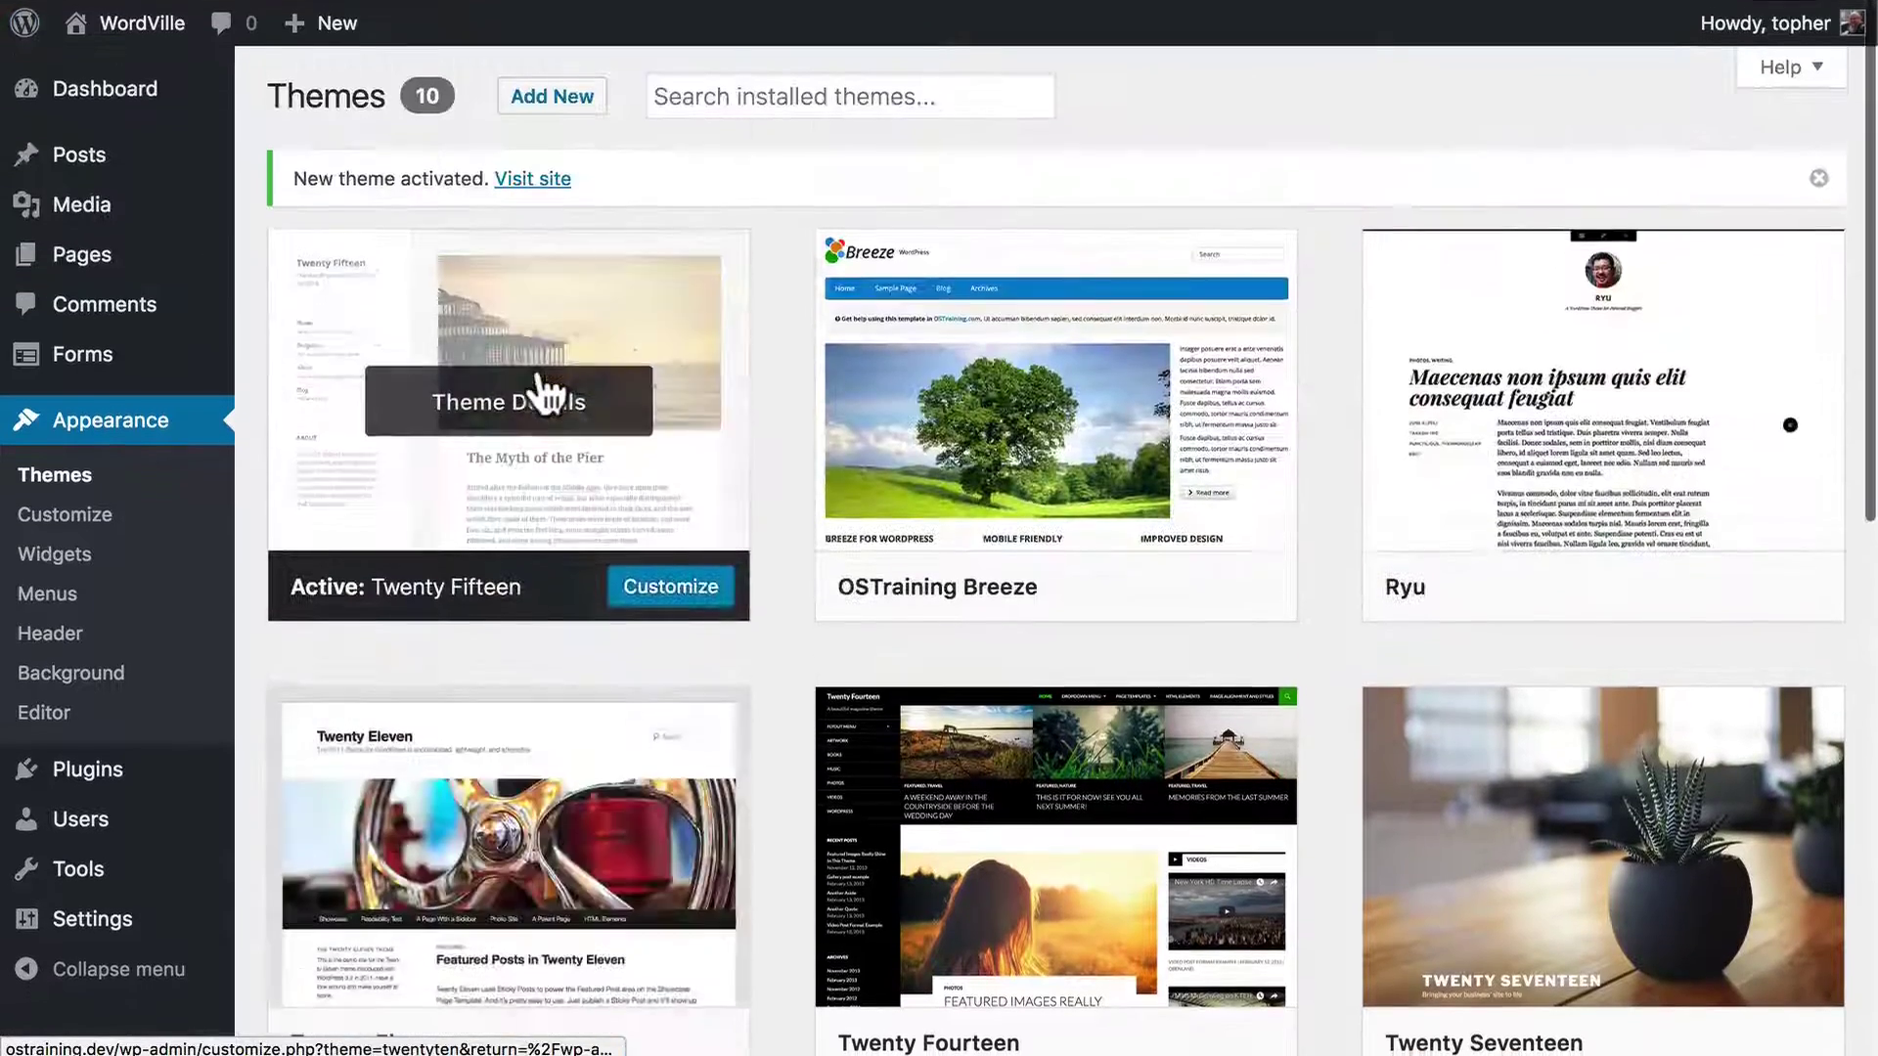
{"action": "mouse_move", "coordinate": [1157, 614]}
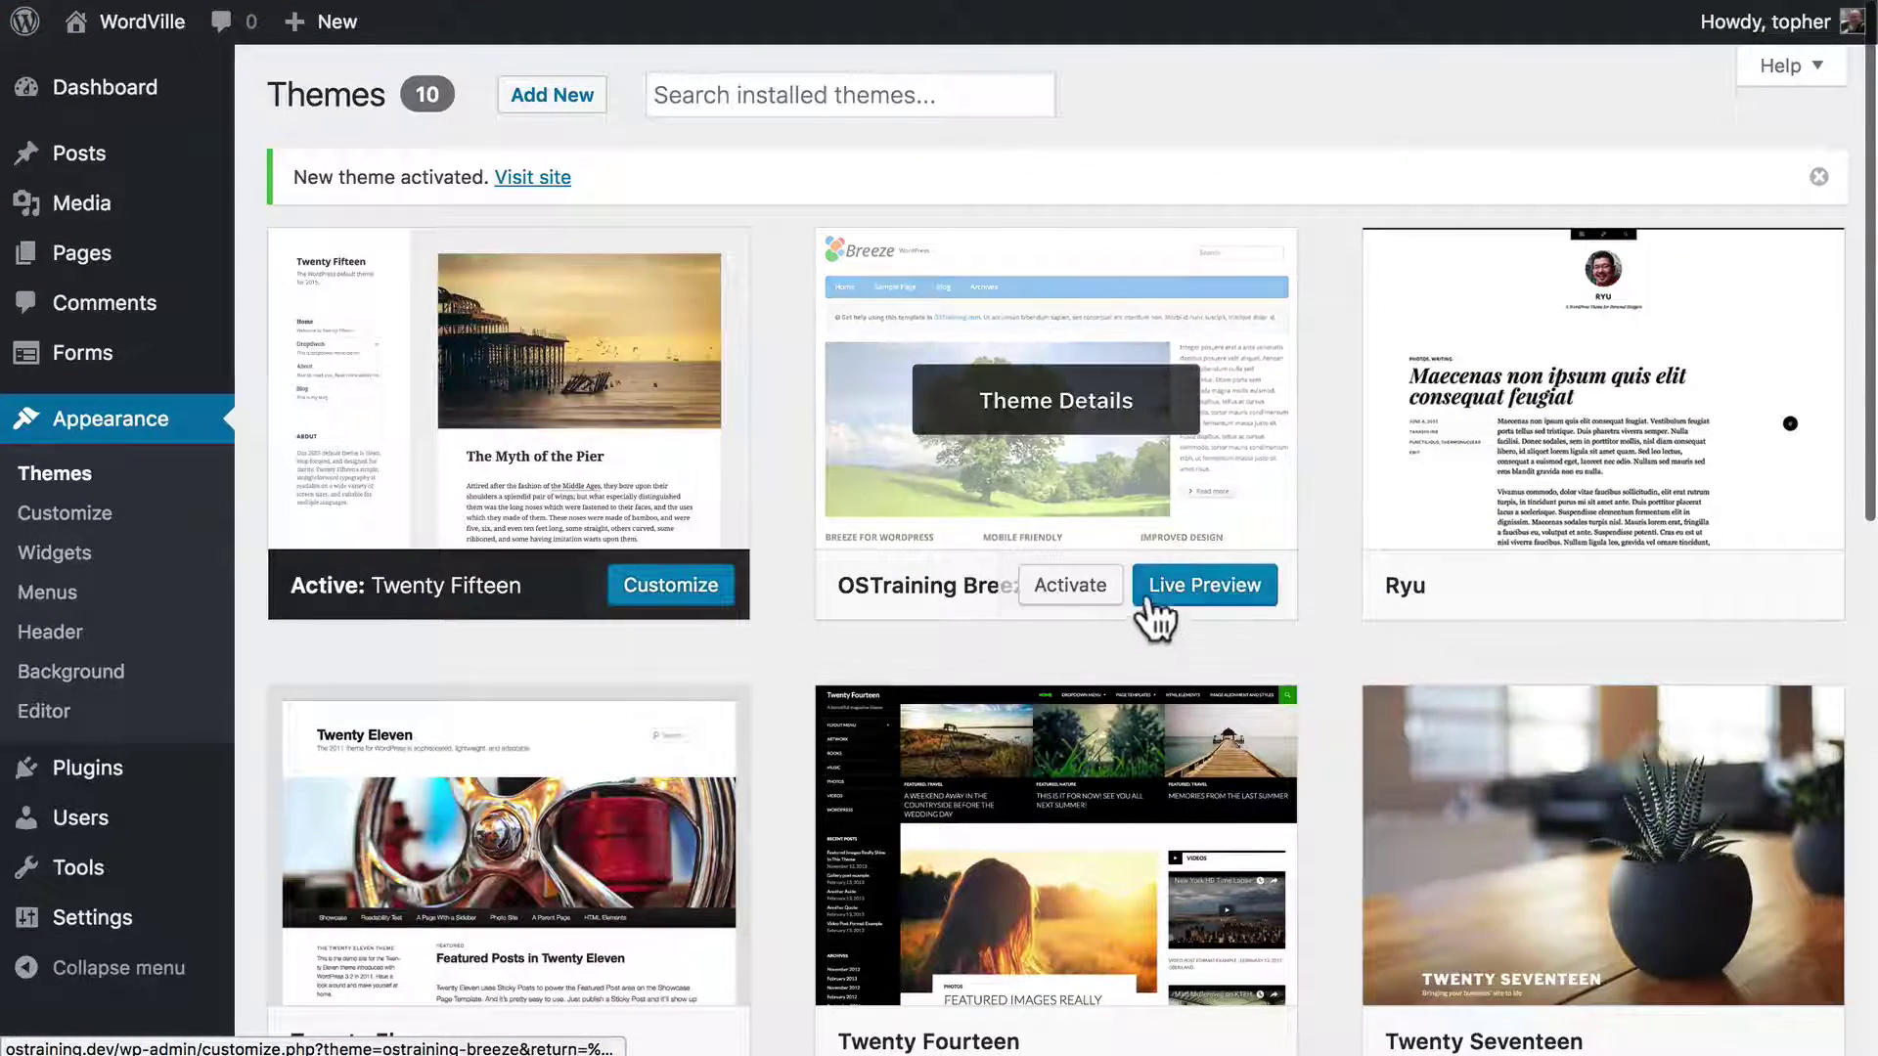
{"action": "left_click", "coordinate": [1098, 589]}
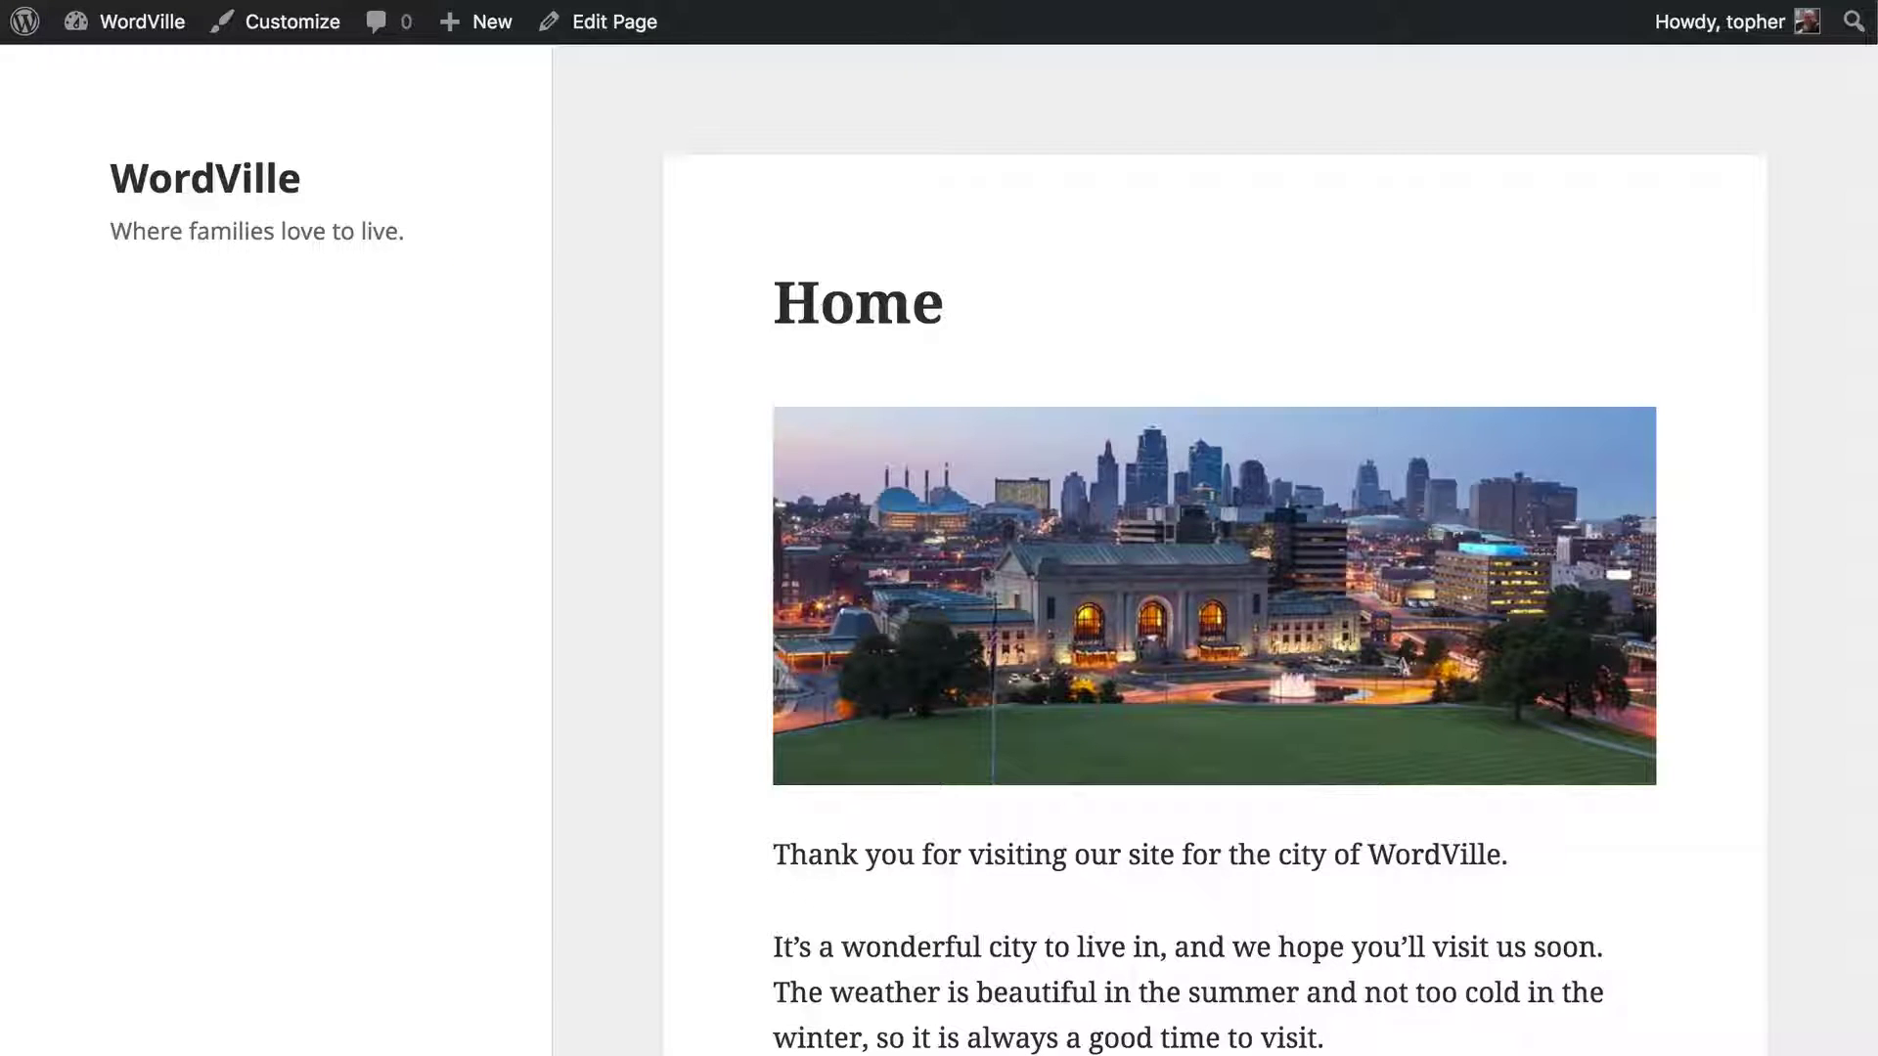
{"action": "left_click", "coordinate": [125, 14]}
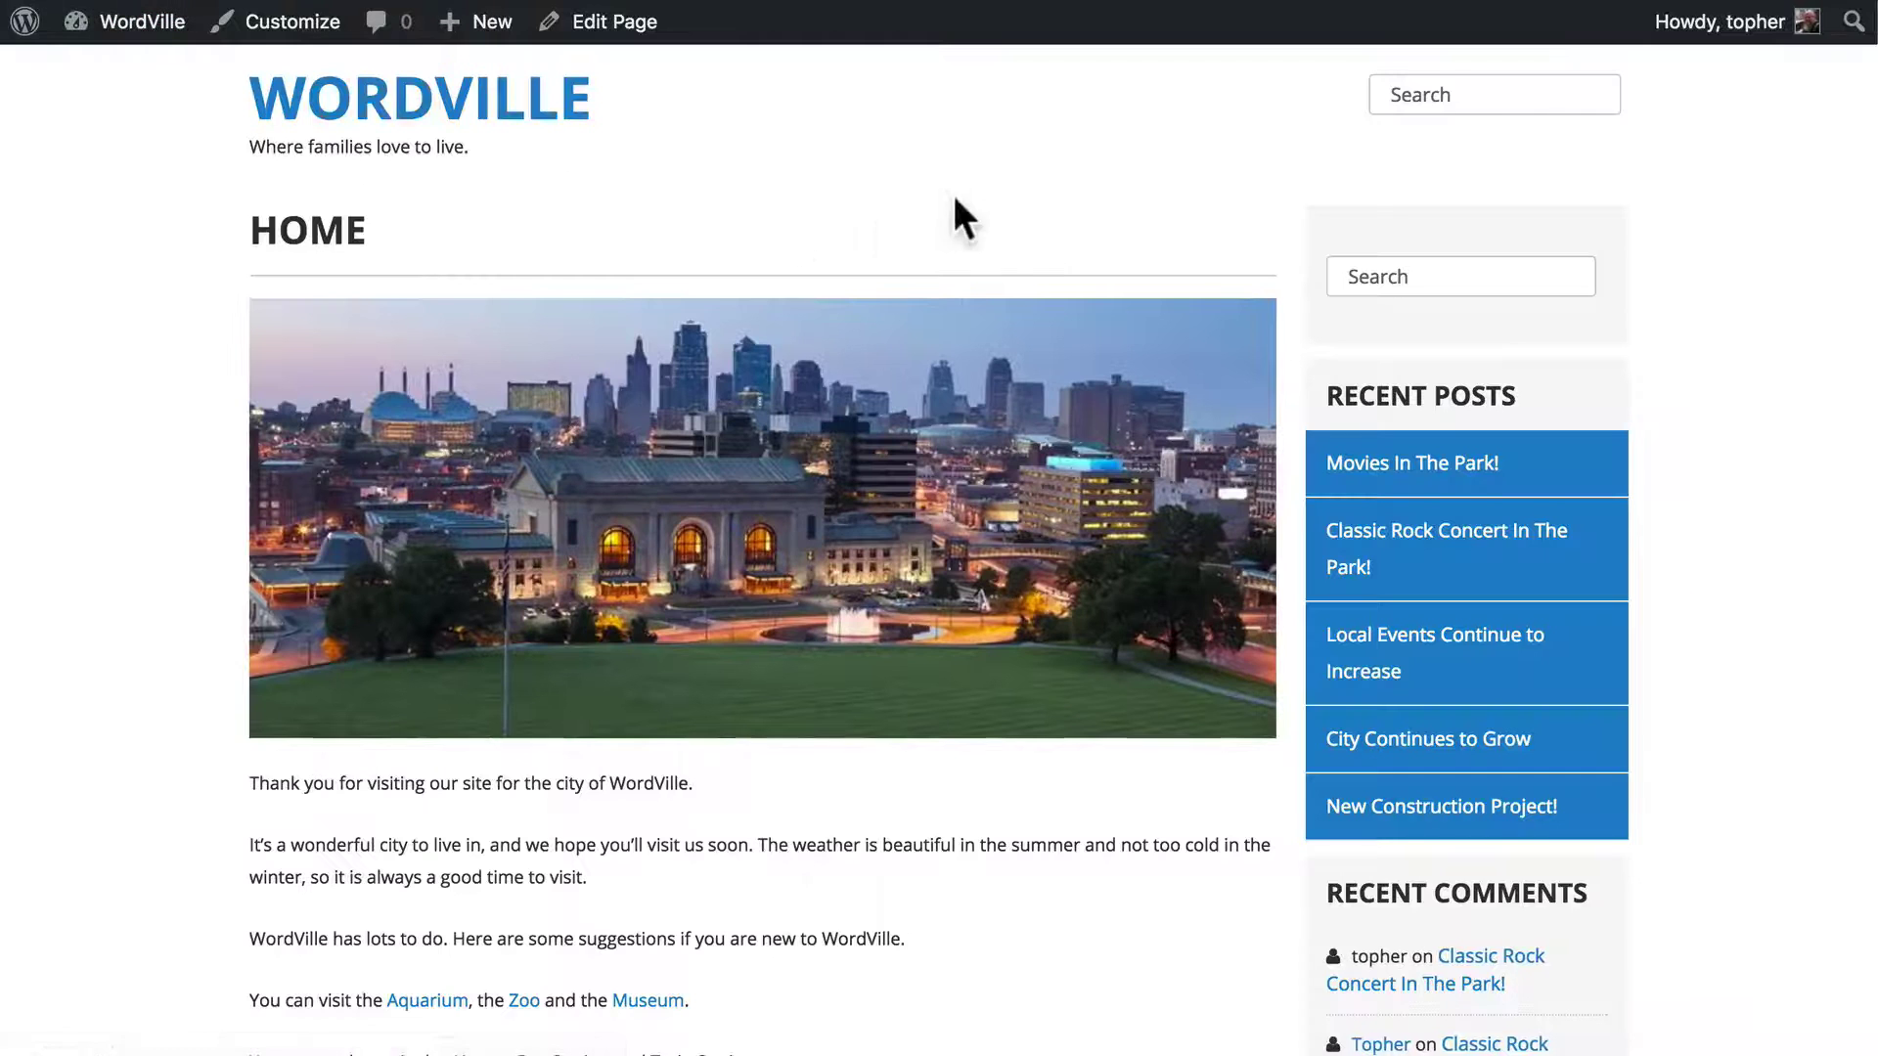